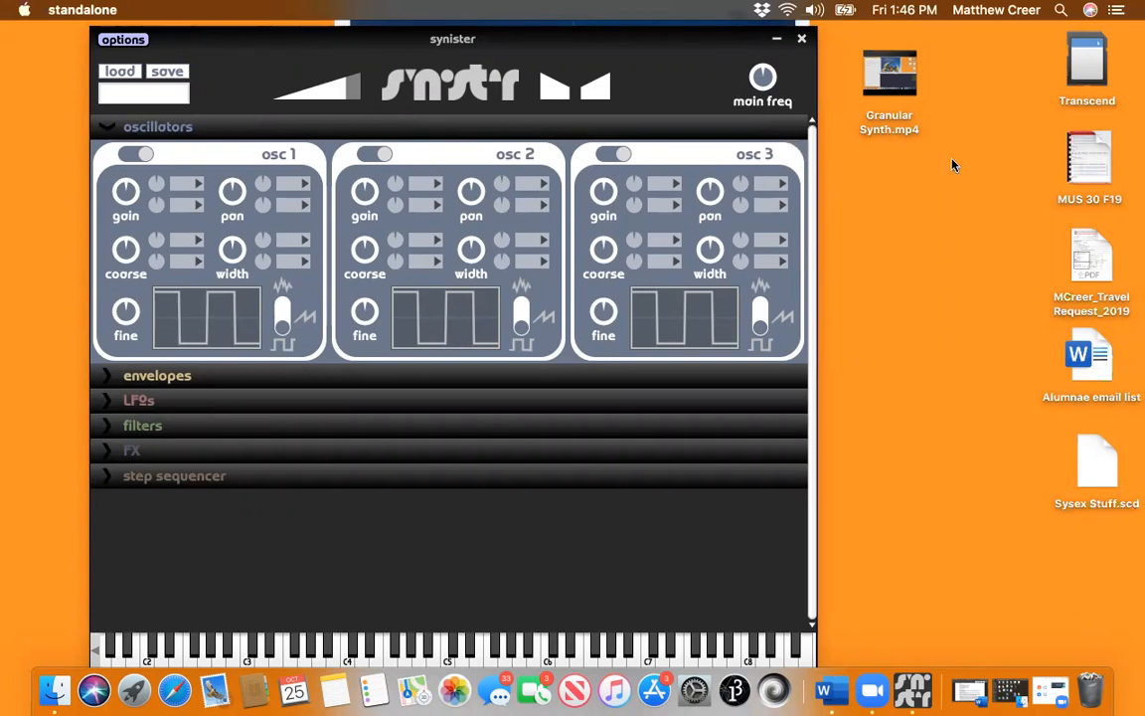
left_click(944, 184)
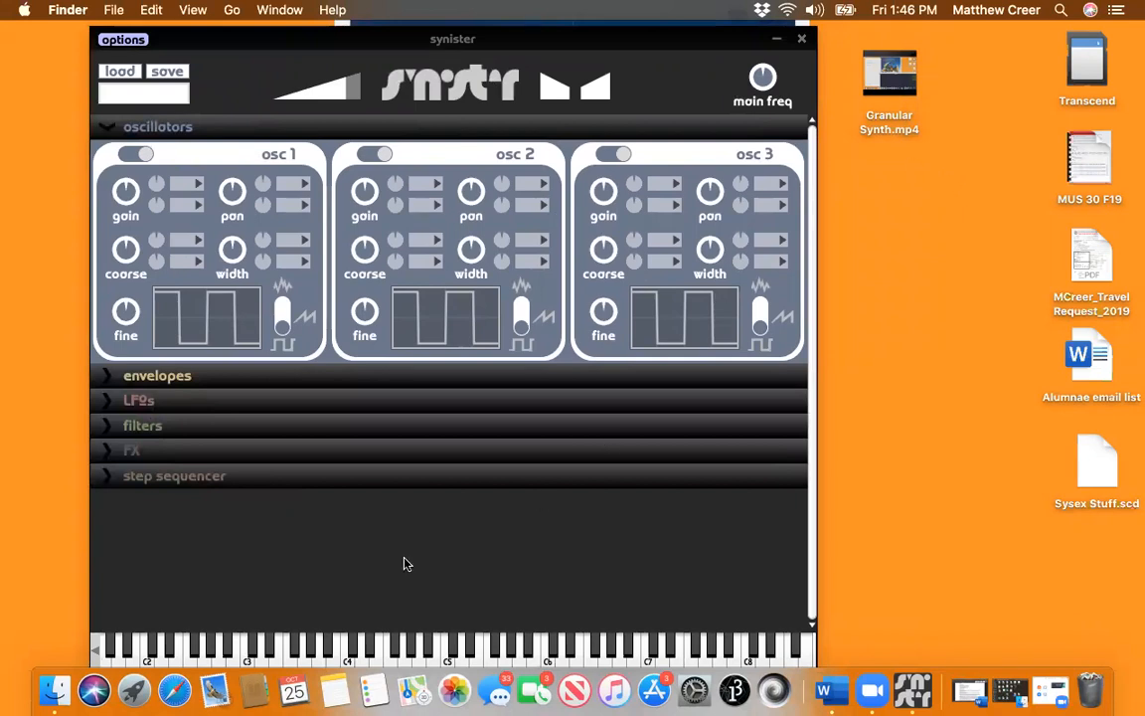
left_click_drag(367, 652, 478, 652)
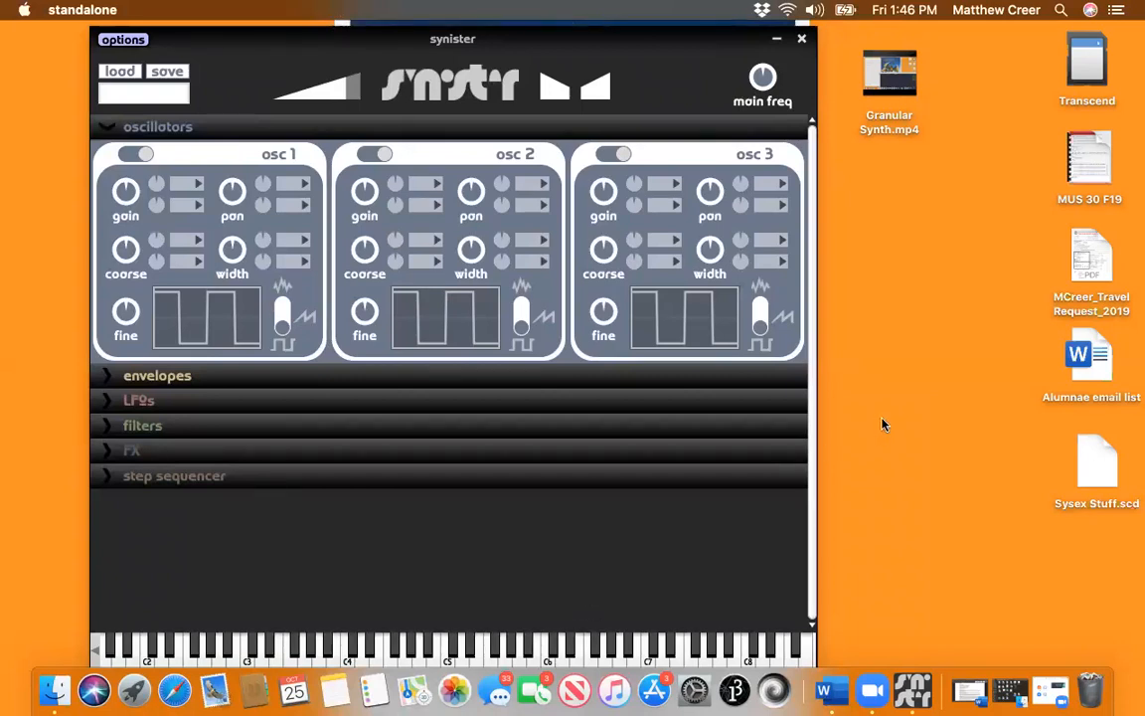
Step: Search the computer for "mid" and open Audio MIDI Setup with its MIDI Studio and Audio Devices windows
left_click(1061, 10)
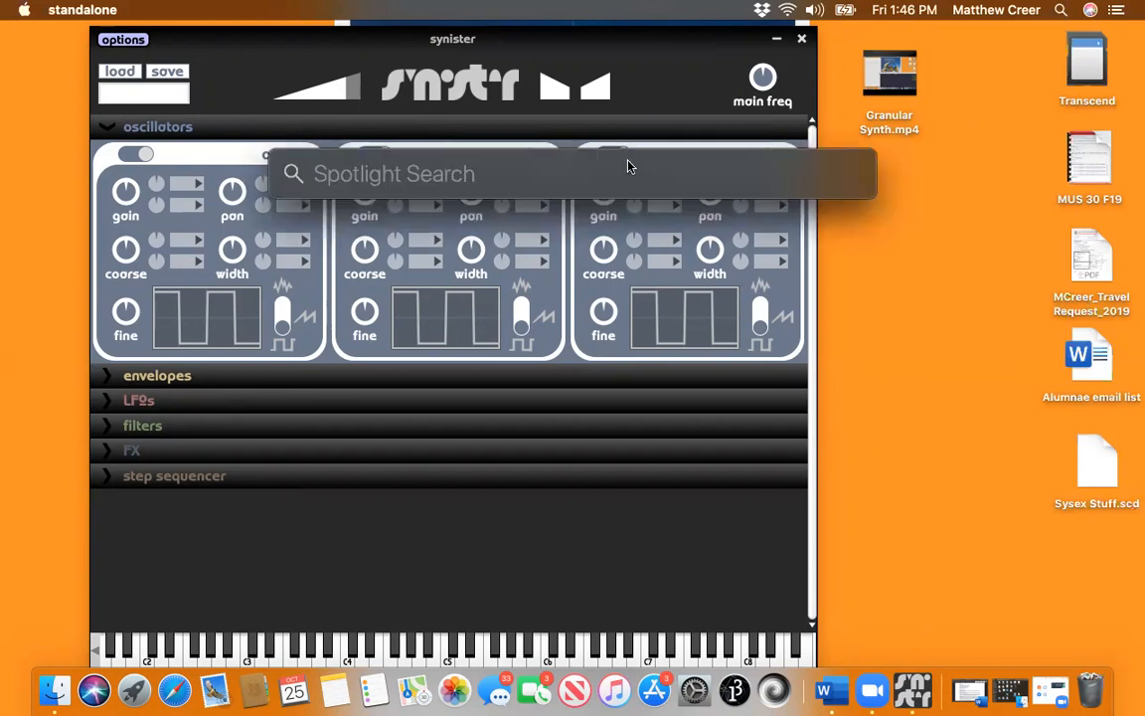
type("mid")
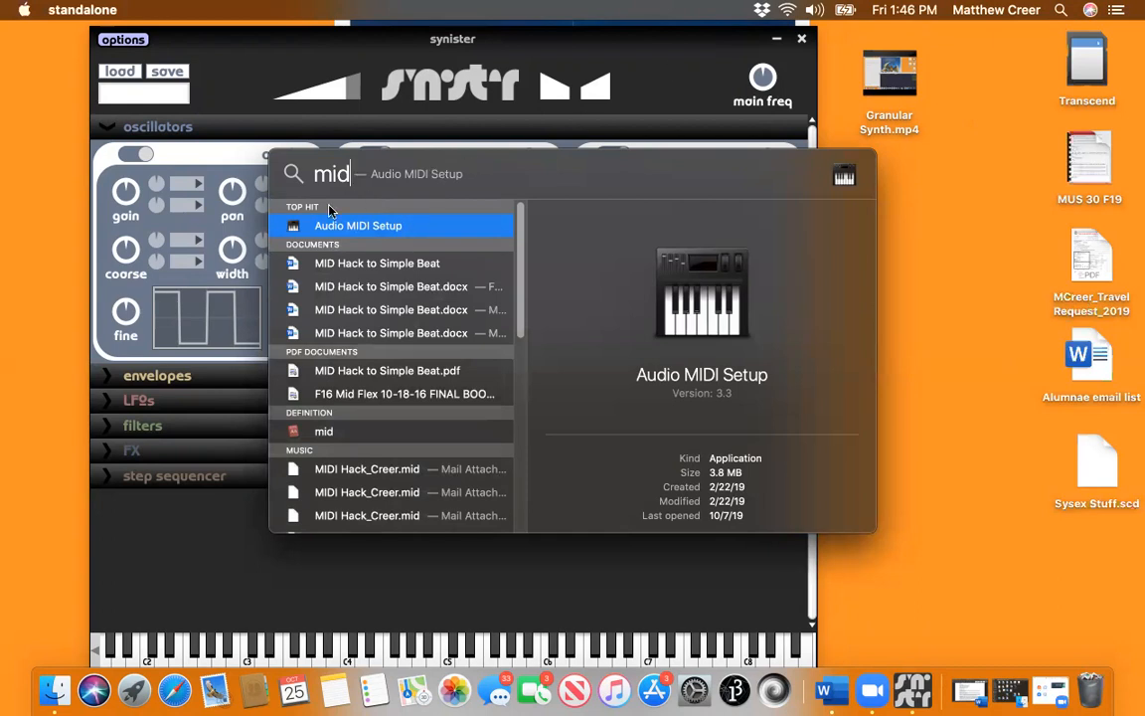
left_click(296, 229)
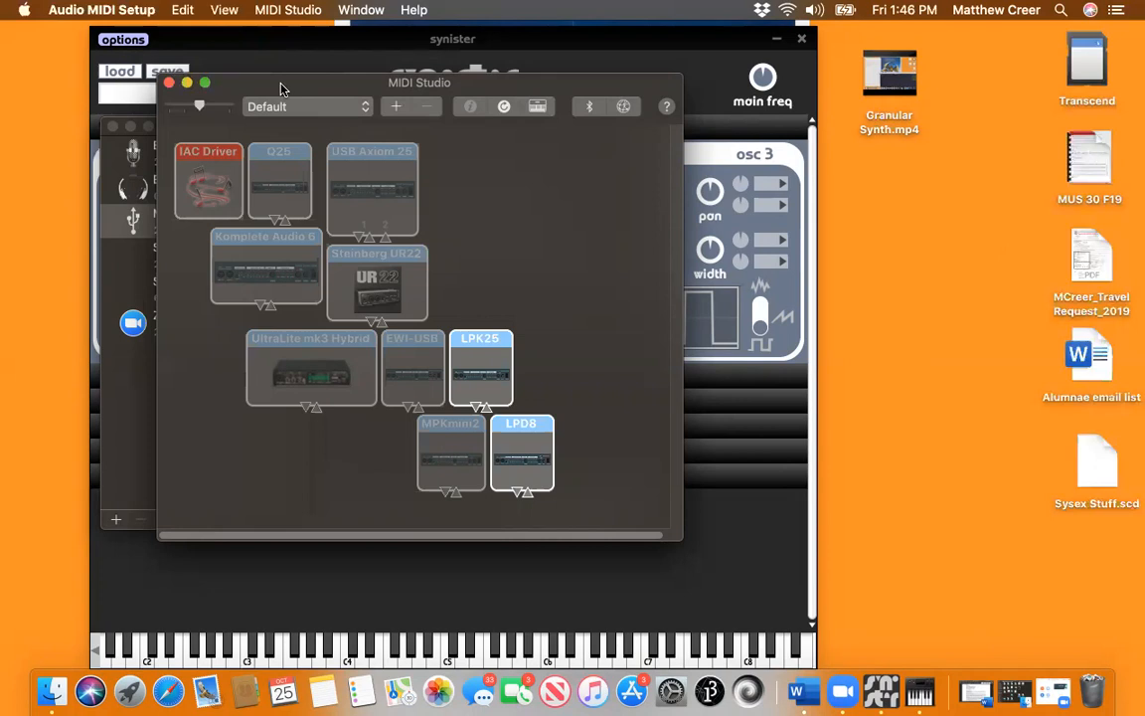
left_click_drag(281, 89, 371, 167)
left_click(257, 161)
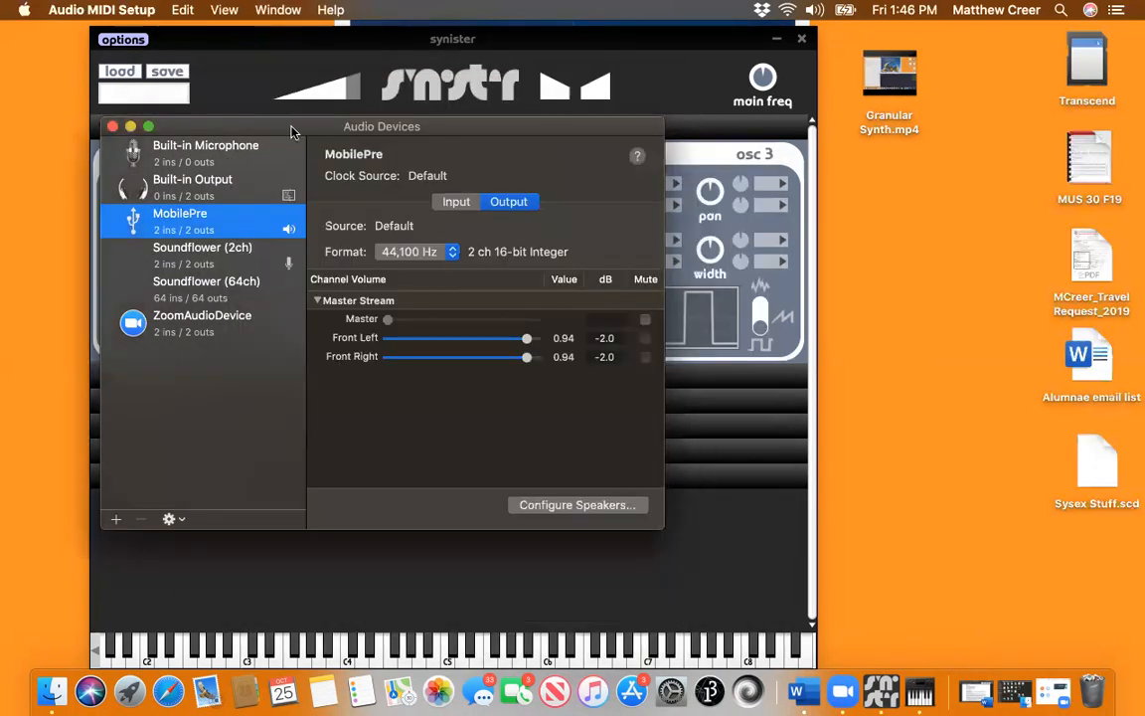
left_click(248, 87)
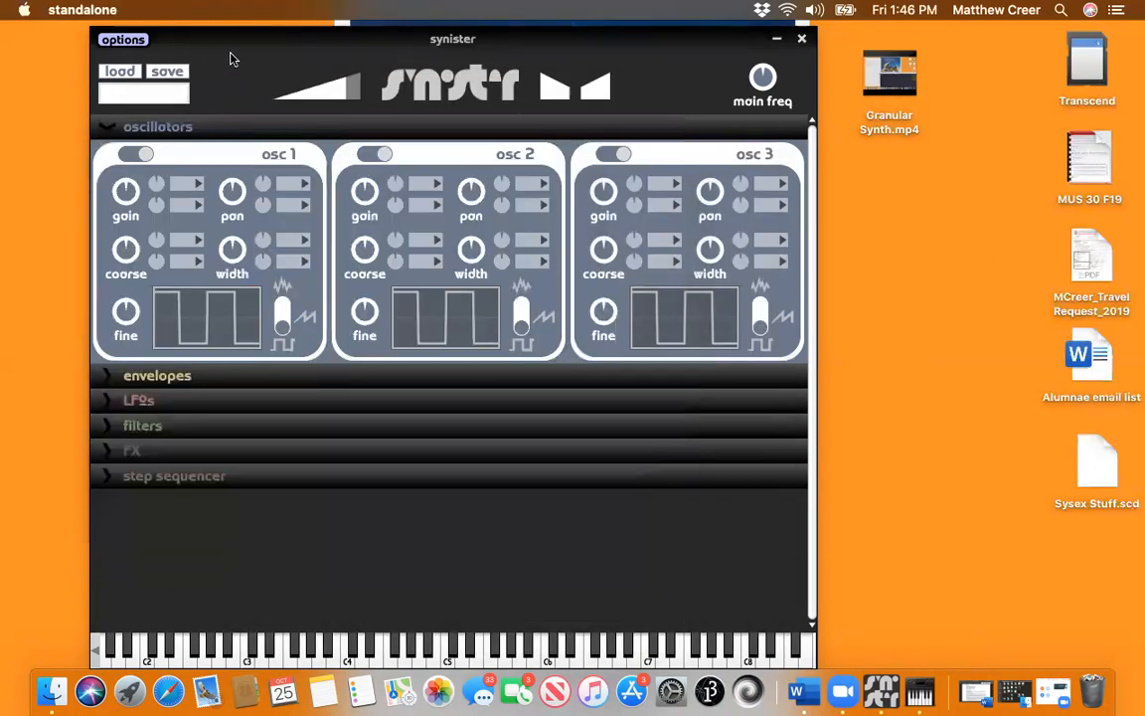
Step: Return to Audio MIDI Setup and try to show the MIDI Studio window
left_click(922, 696)
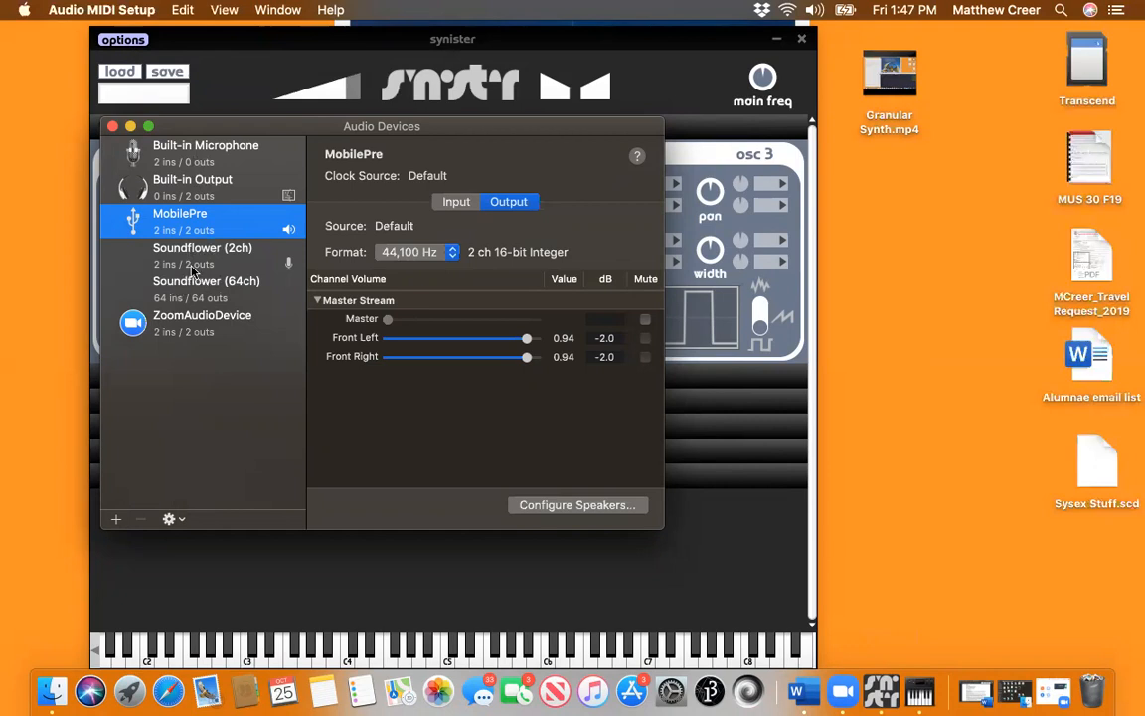
left_click(217, 10)
mouse_move(189, 9)
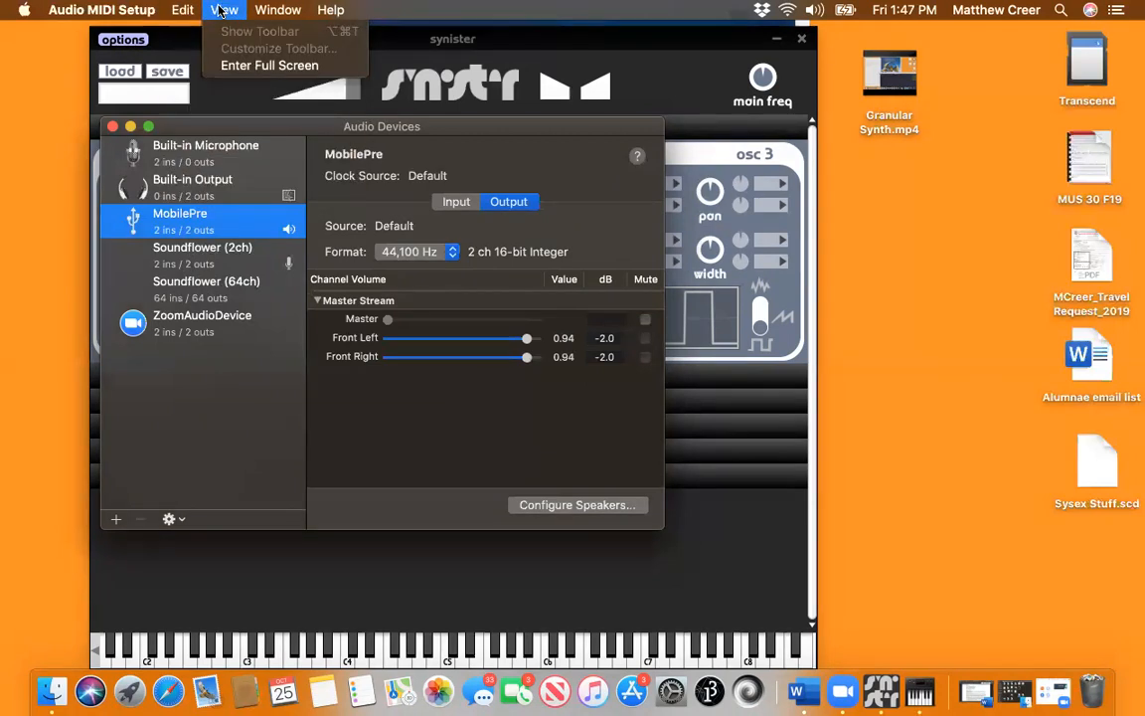
left_click(253, 119)
left_click_drag(252, 120, 241, 115)
left_click(270, 10)
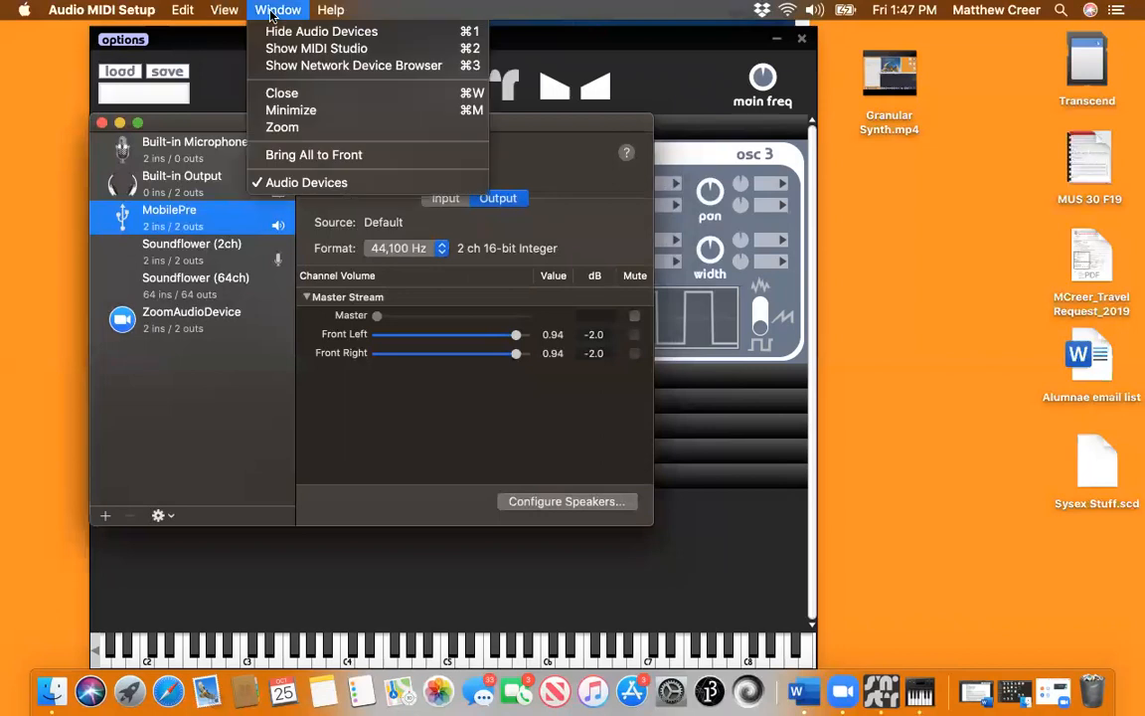
left_click(289, 48)
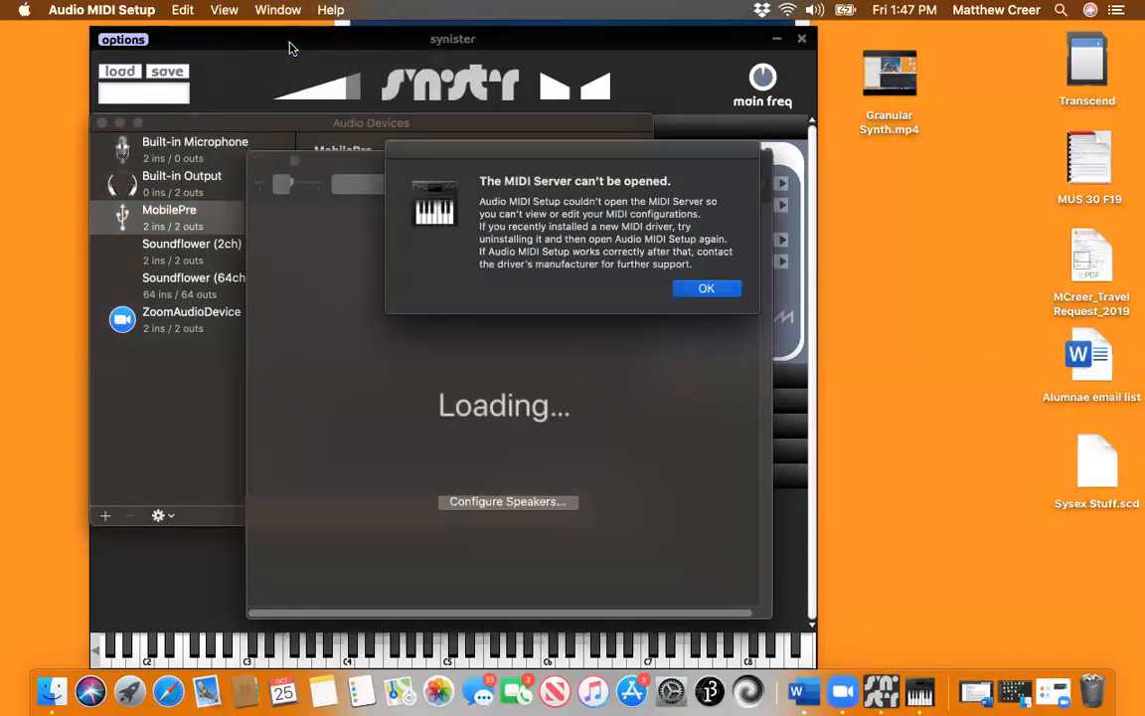
Step: Dismiss the MIDI Server error, close the MIDI Studio window and quit Audio MIDI Setup
left_click(703, 289)
left_click_drag(388, 160, 361, 136)
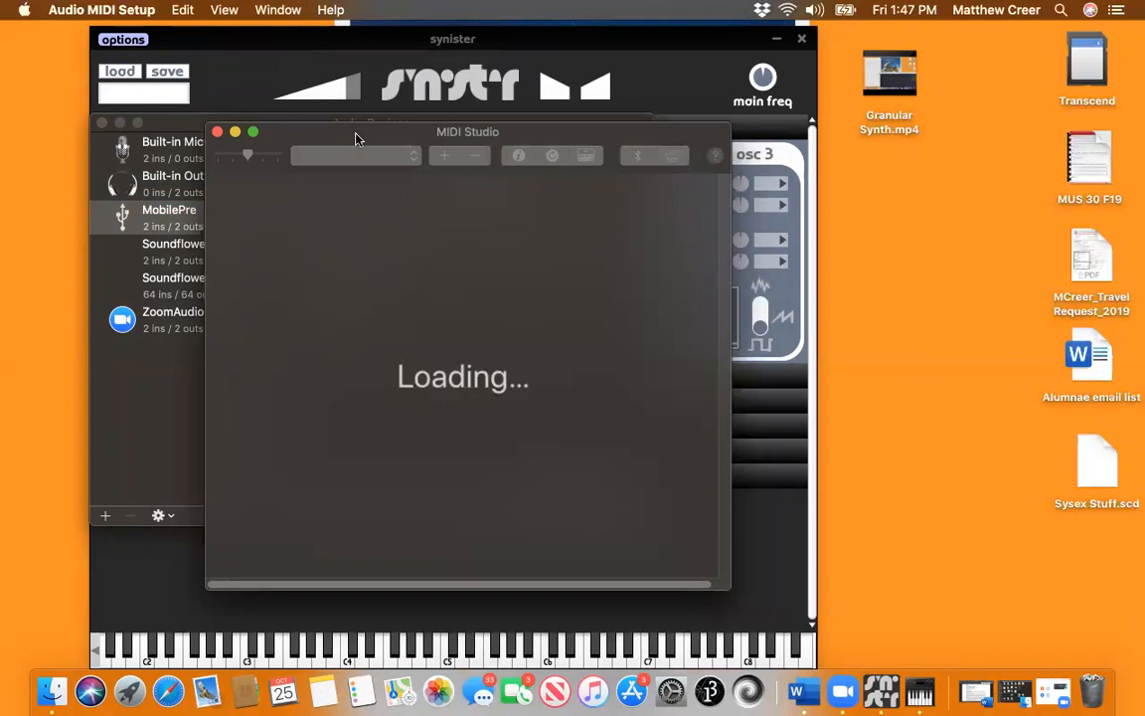
left_click(218, 135)
left_click(82, 10)
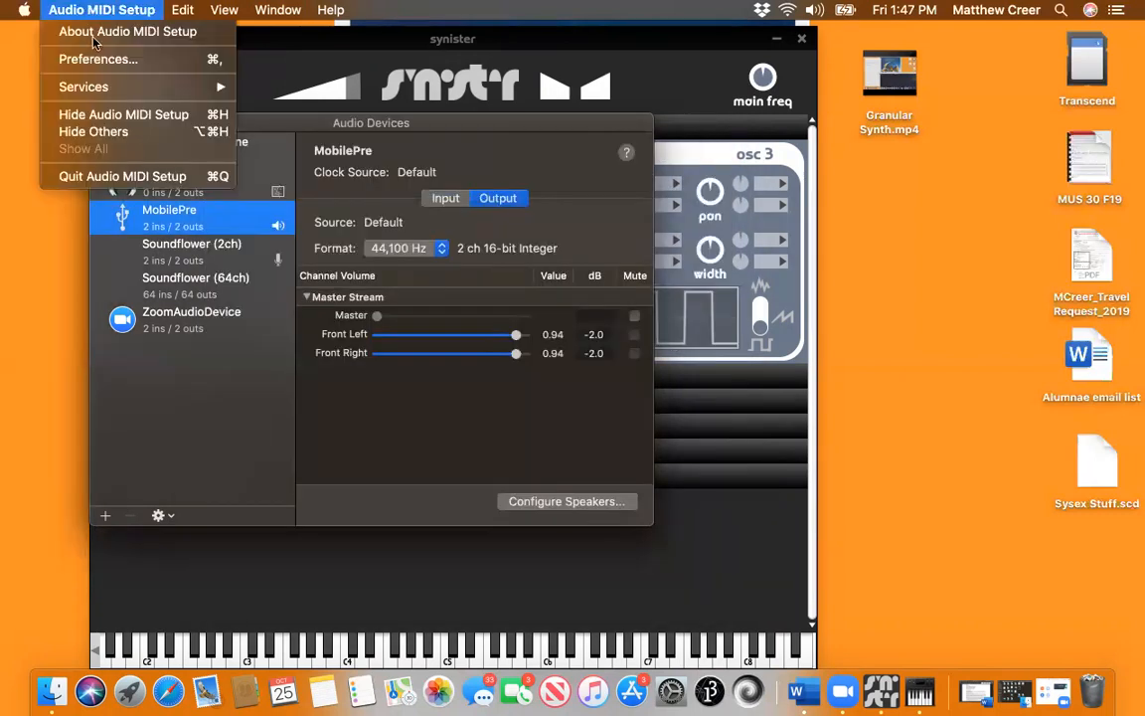
left_click(144, 177)
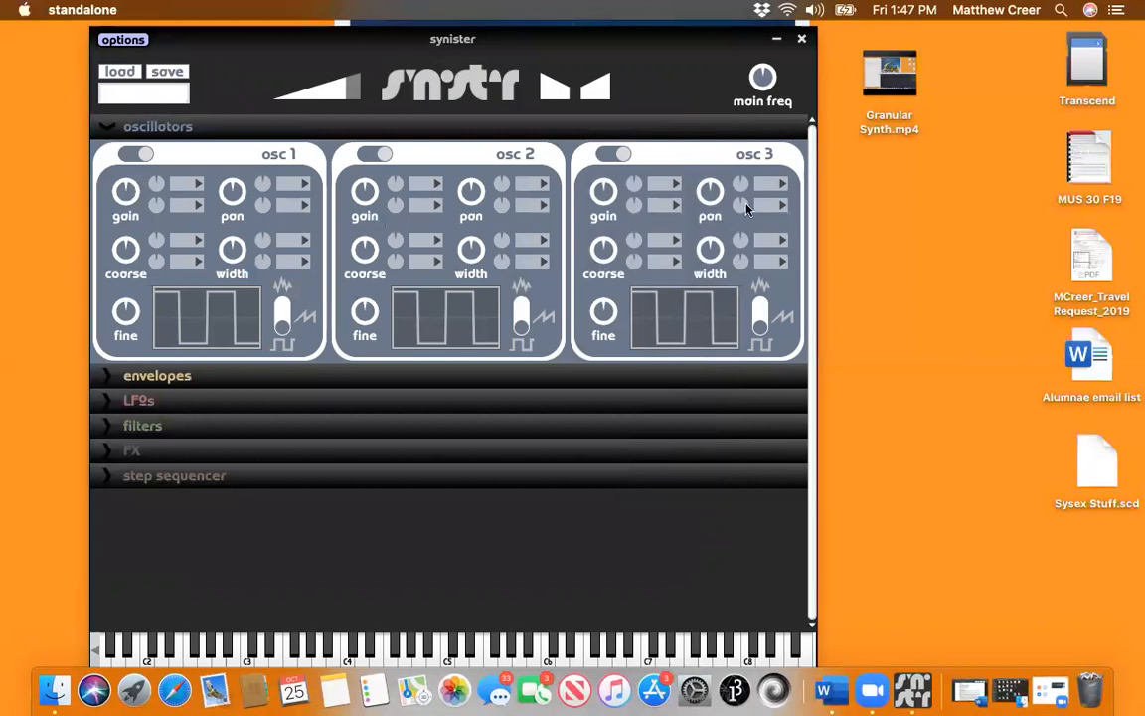
Step: Relaunch Audio MIDI Setup and turn on the MIDI test in the MIDI Studio window
left_click(1059, 11)
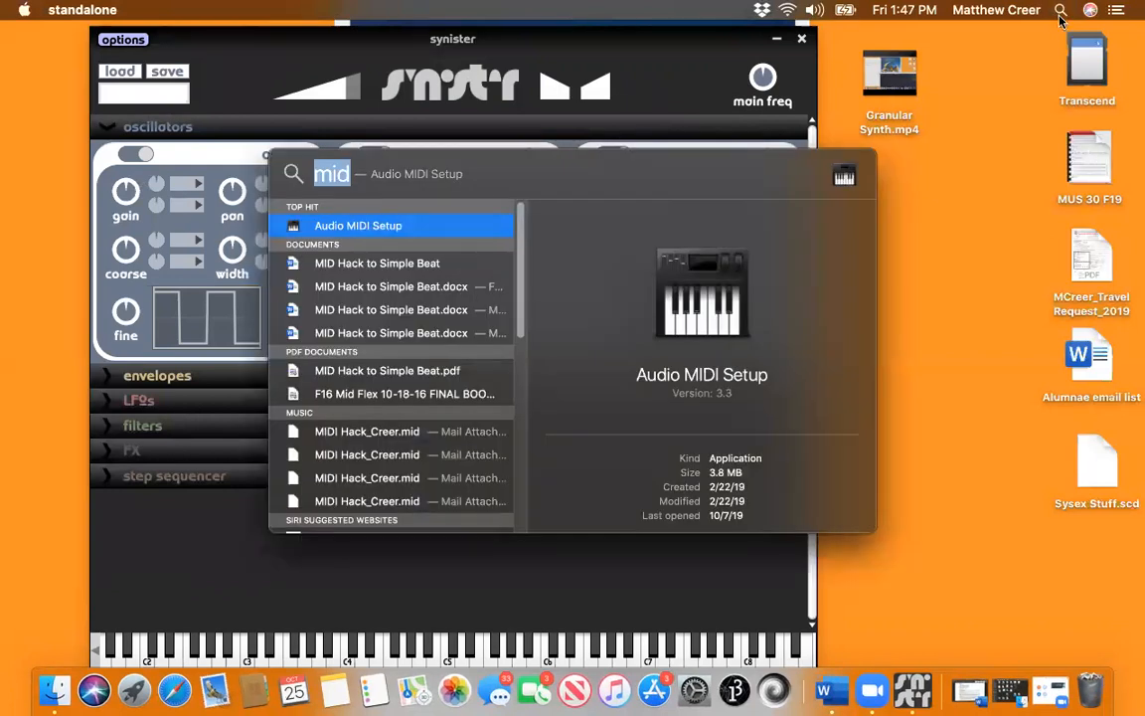
double_click(295, 227)
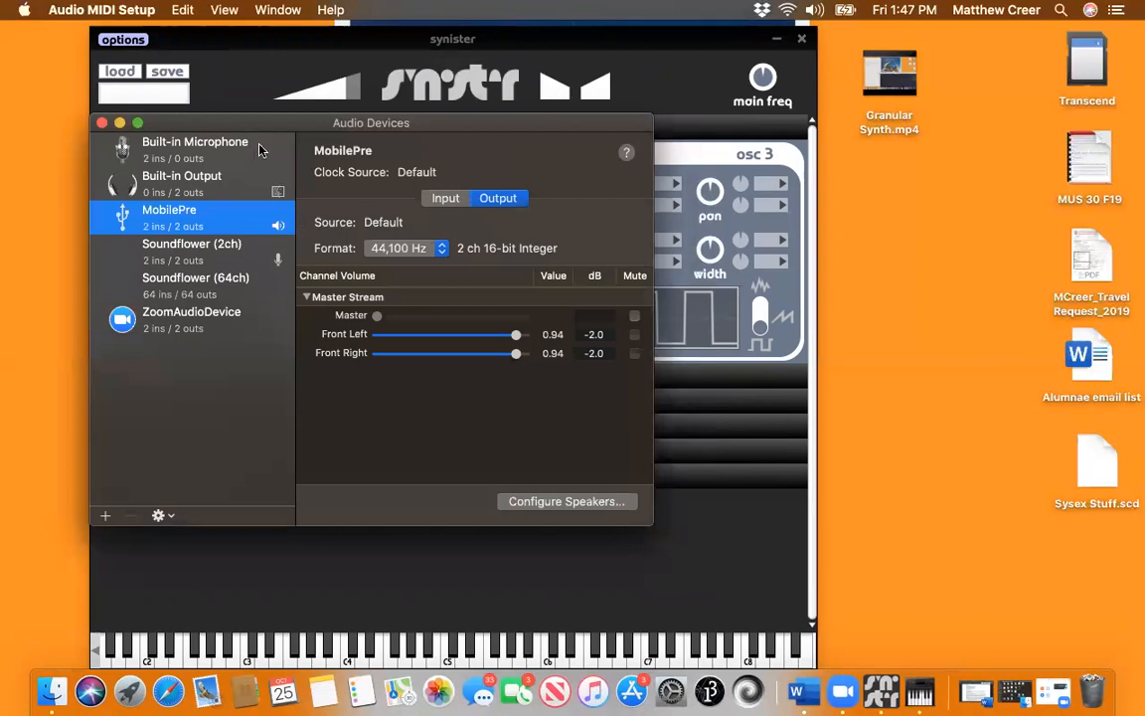
left_click(280, 10)
left_click(301, 50)
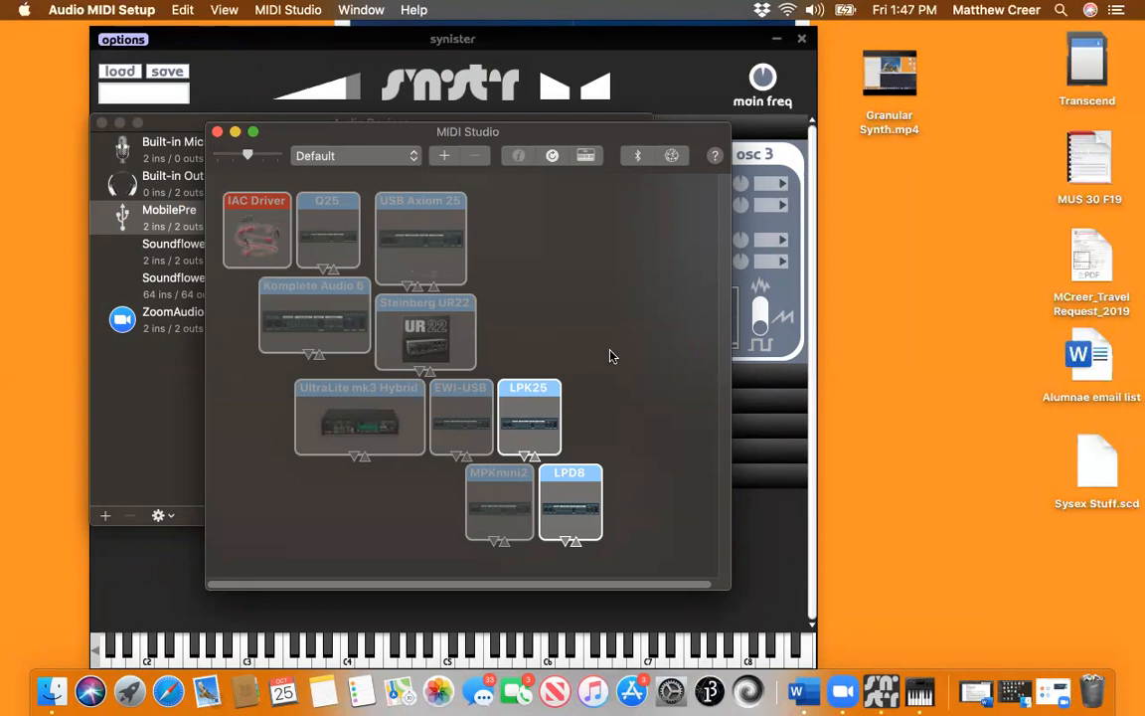
left_click(587, 157)
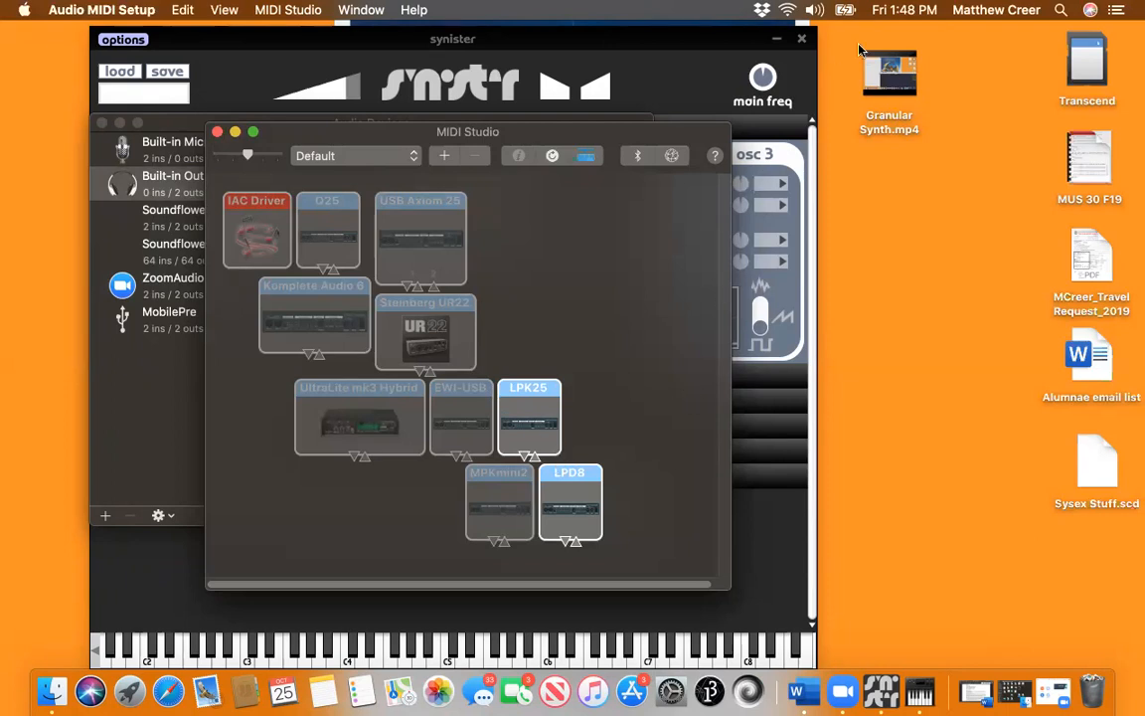
Step: Select MobilePre as the system's sound output device
left_click(819, 12)
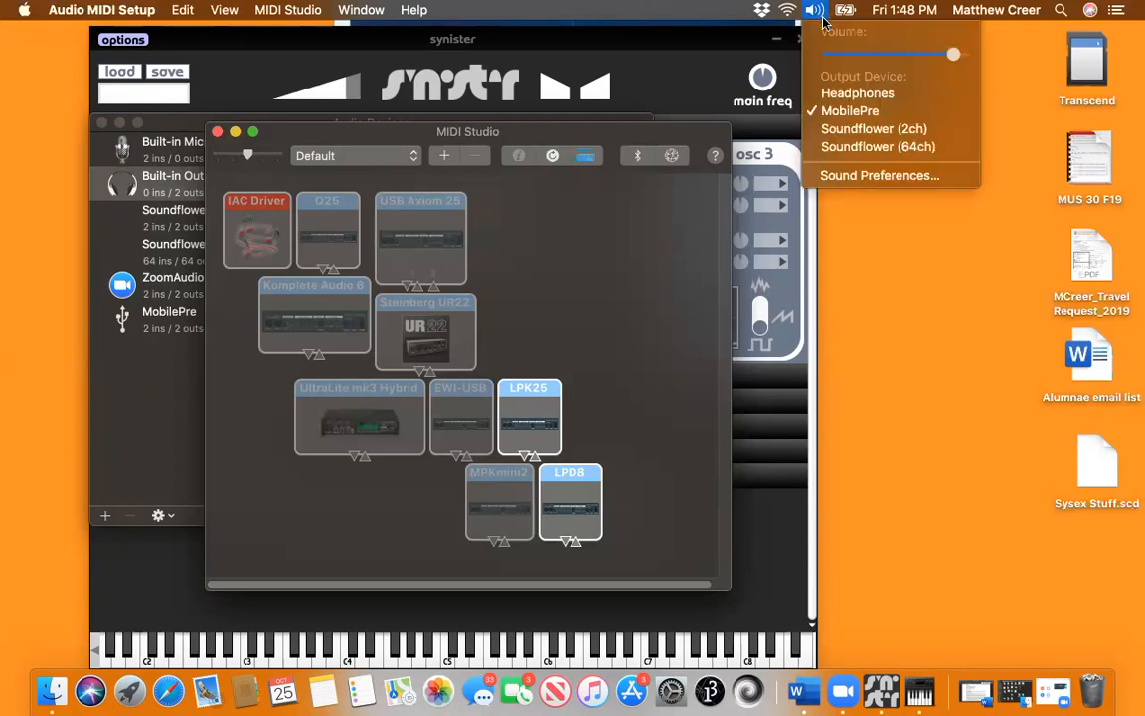
left_click(838, 114)
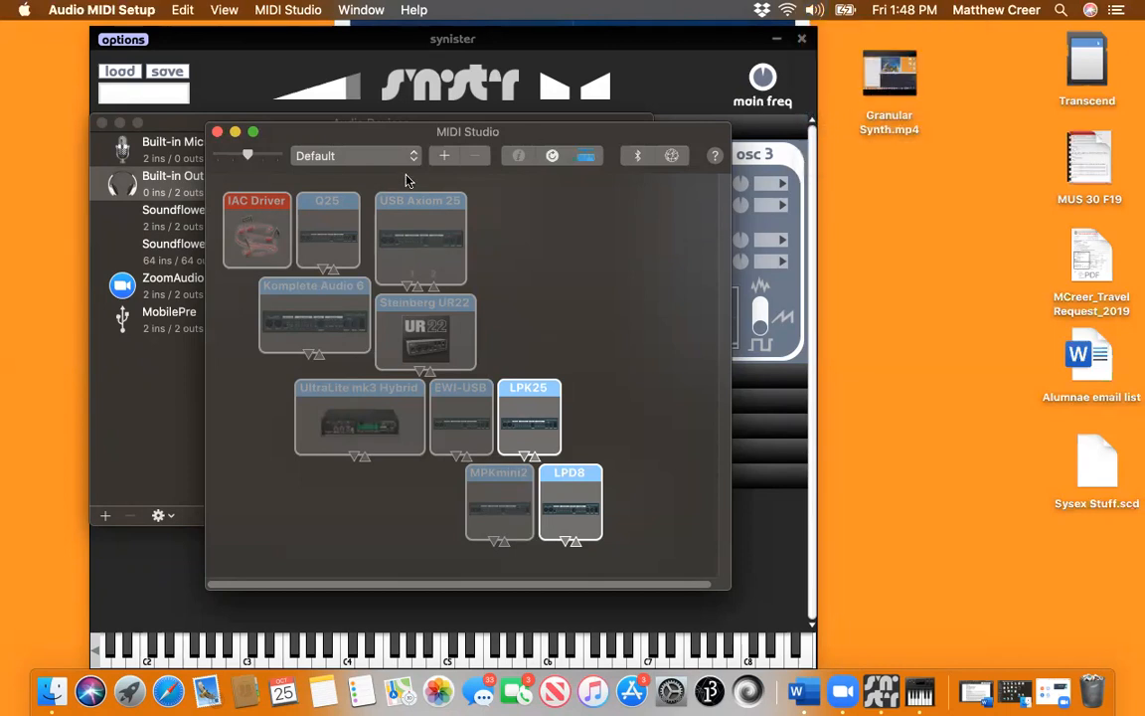
left_click_drag(332, 137, 353, 137)
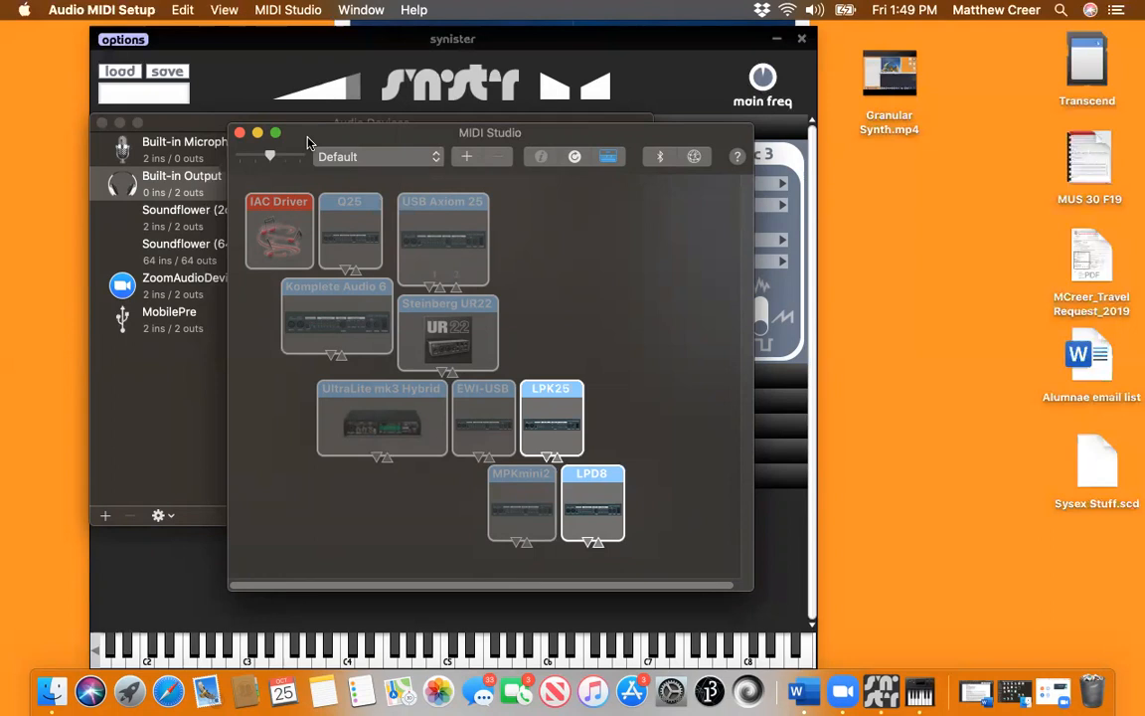
Step: Switch to synister and enable LPK25 and LPD8 as active MIDI inputs in its audio settings
left_click(276, 117)
mouse_move(230, 50)
left_mouse_down()
mouse_move(211, 65)
mouse_move(171, 44)
mouse_move(199, 59)
mouse_move(213, 52)
left_mouse_up()
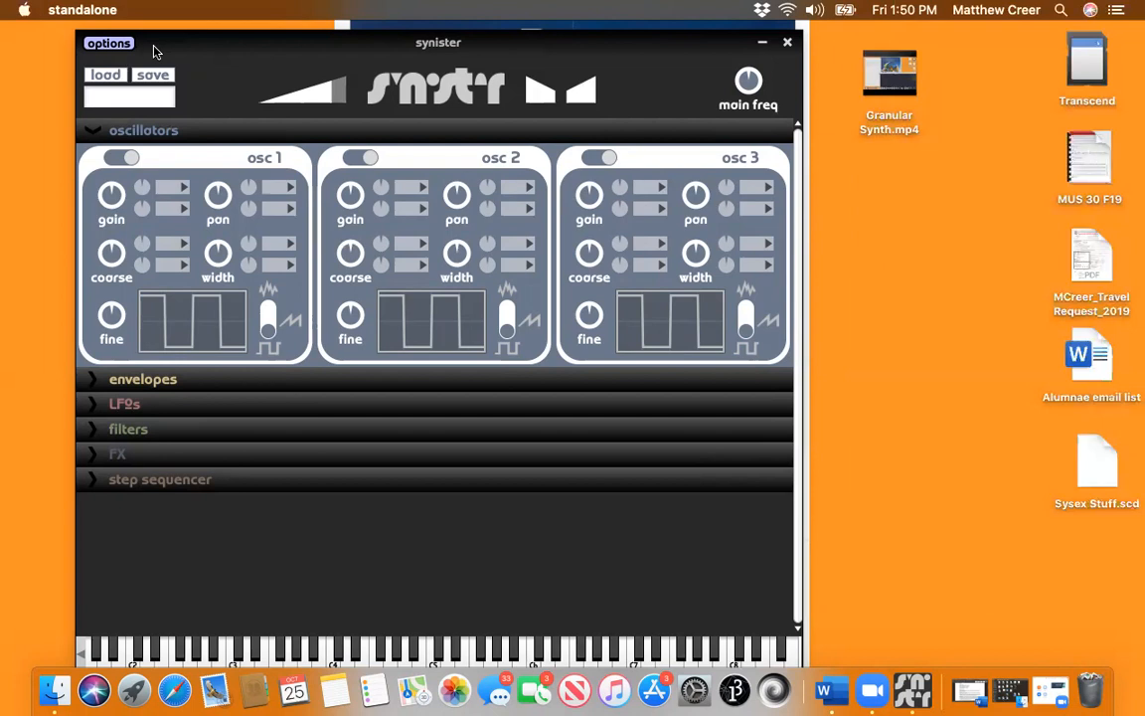
left_click(109, 43)
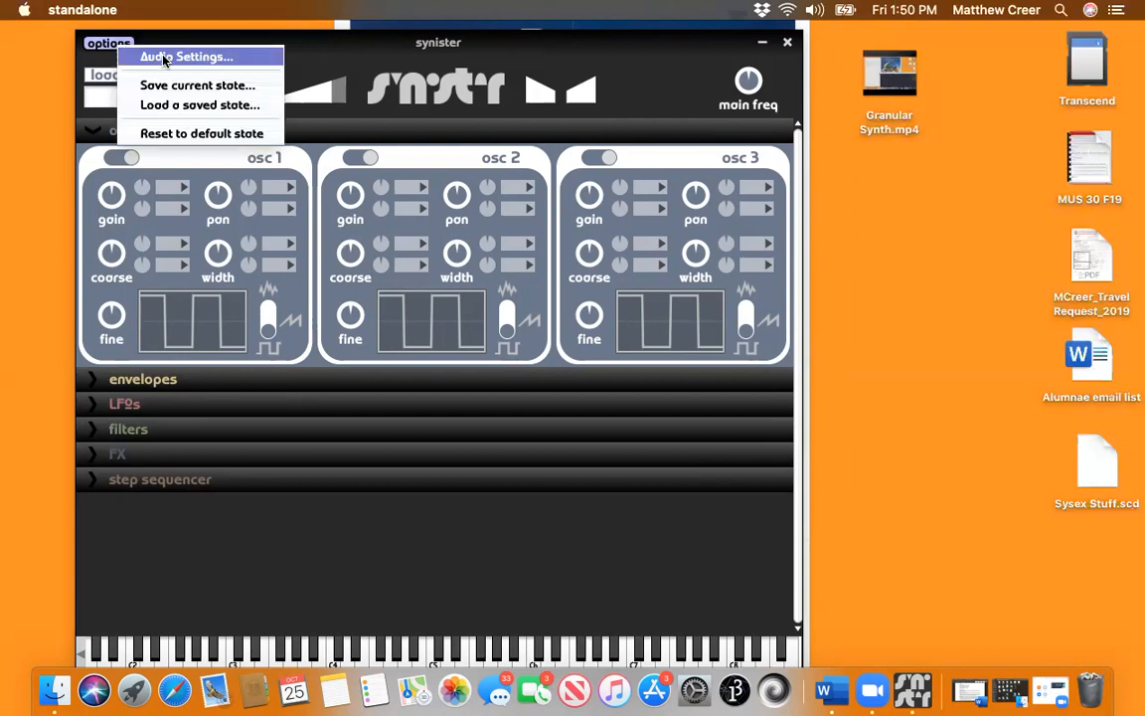
left_click(165, 59)
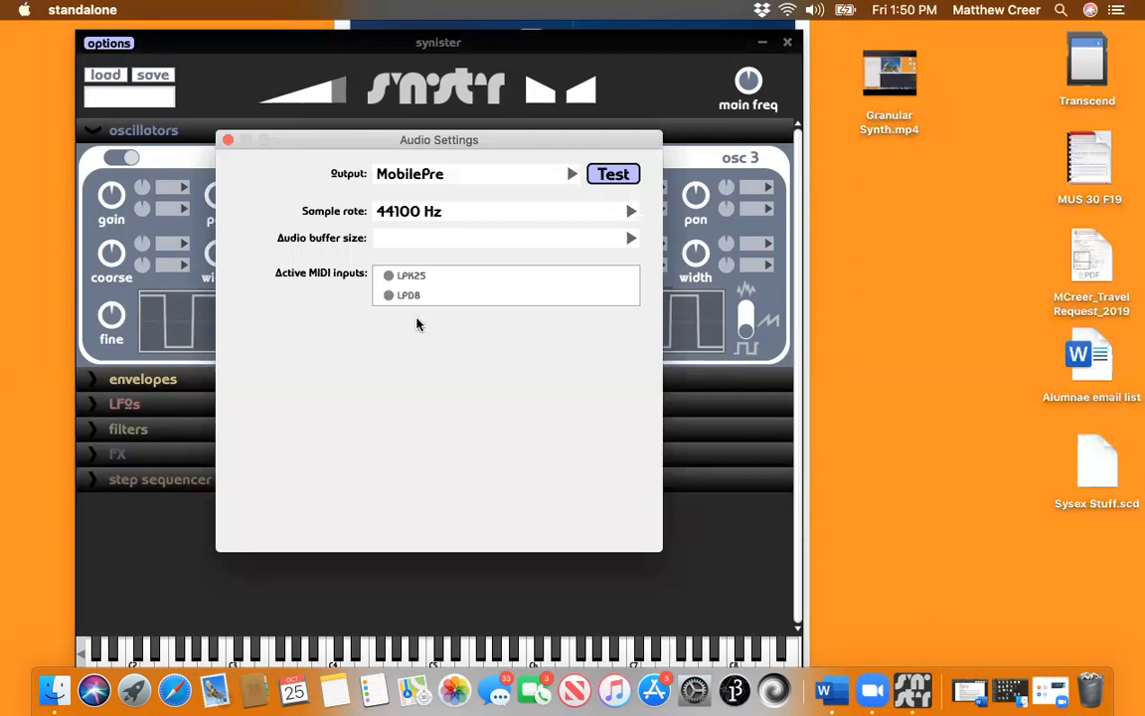
left_click(401, 283)
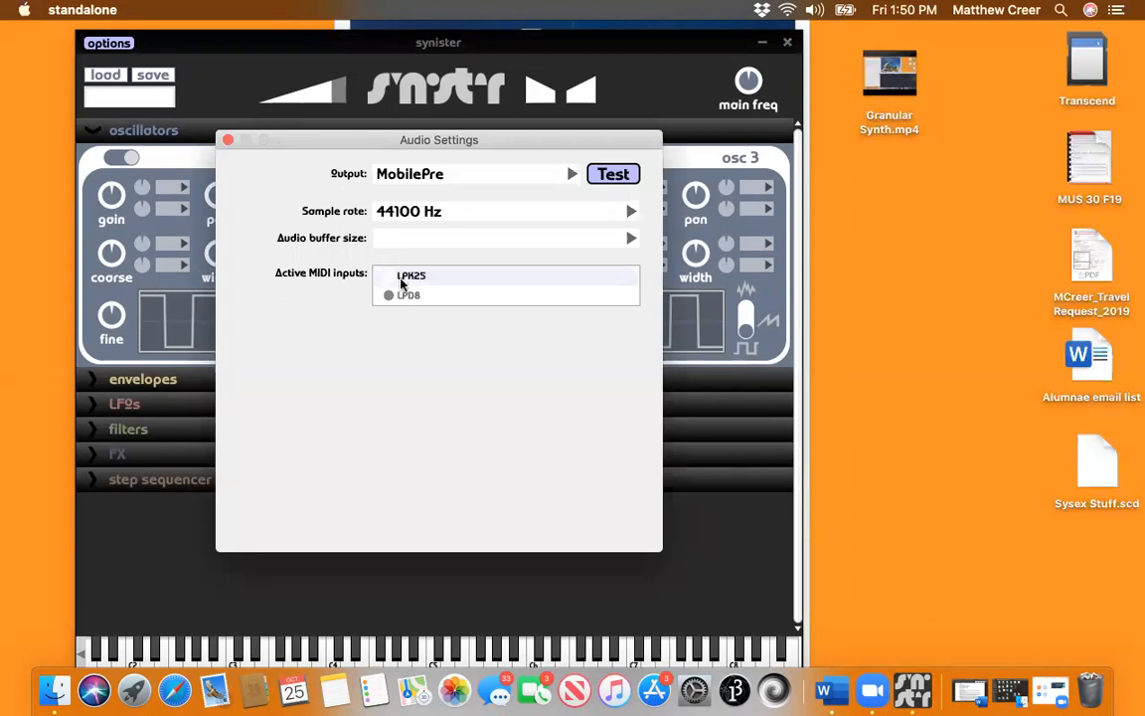
left_click(392, 295)
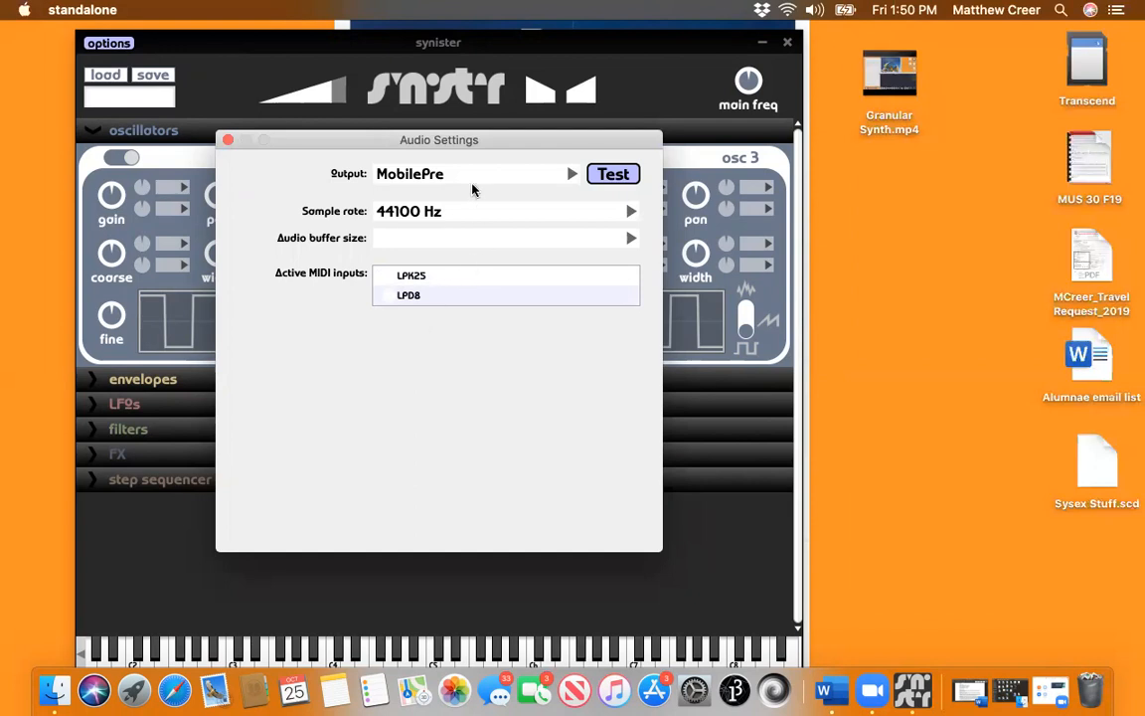
Step: Review the available output devices without changing the selection, and close the audio settings
left_click(505, 174)
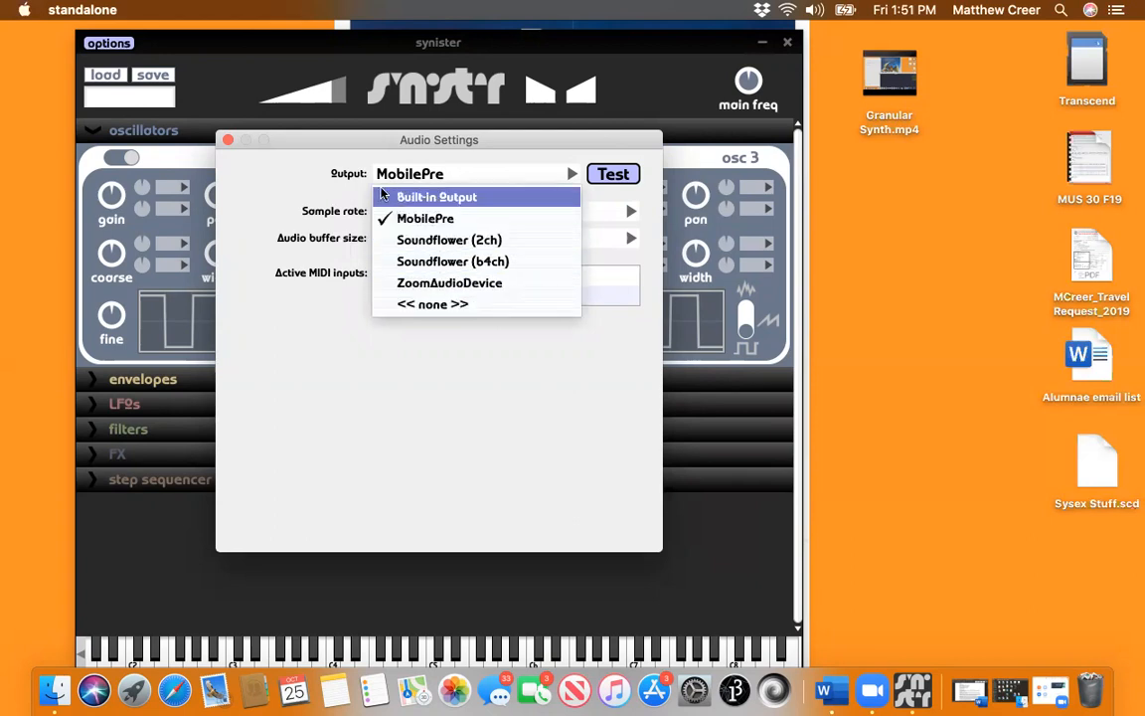
left_click(325, 142)
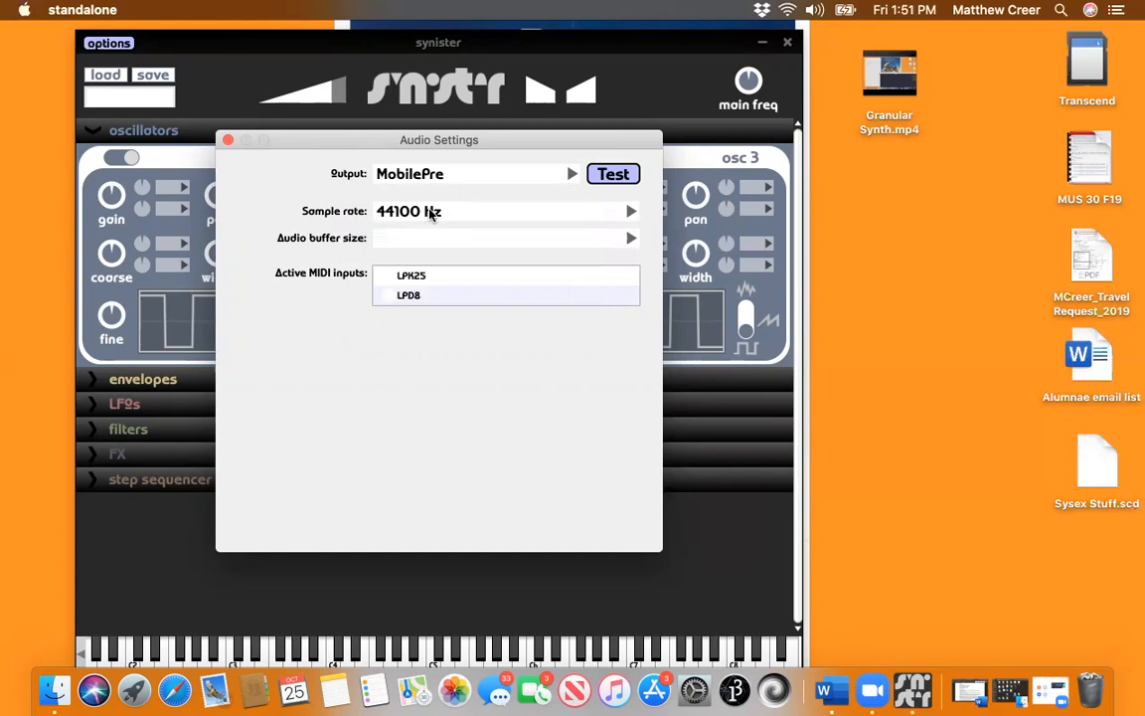
left_click(227, 141)
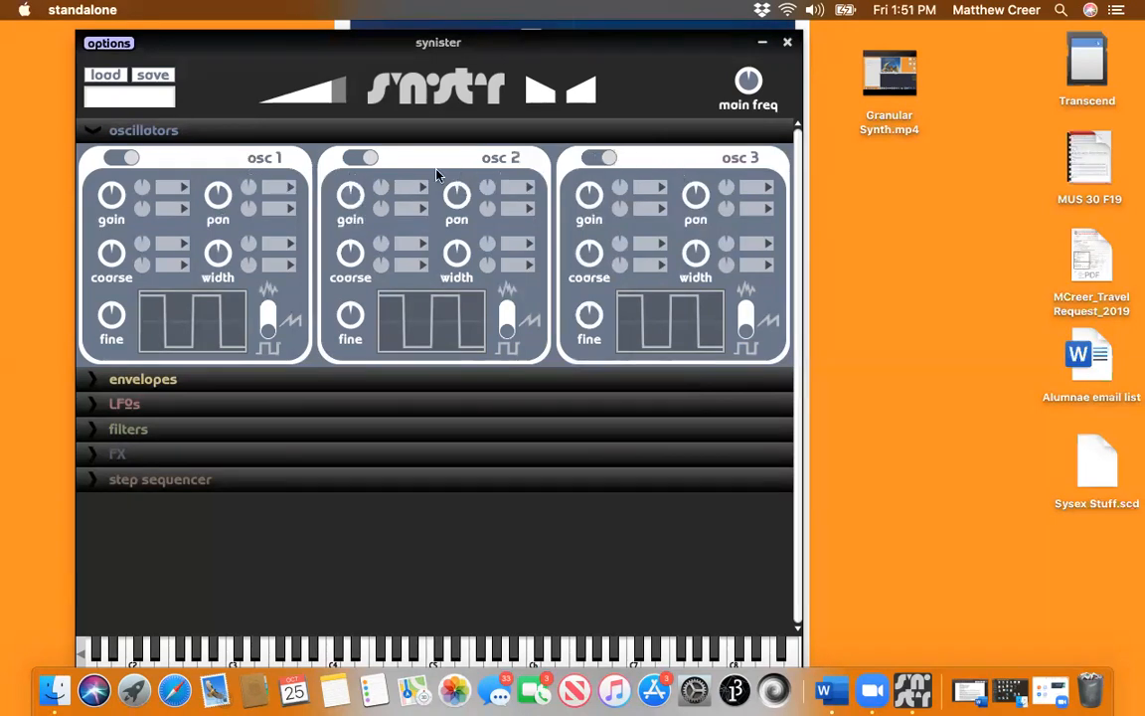
Step: Switch off oscillators 2 and 3 so that only oscillator 1 stays on
left_click(359, 157)
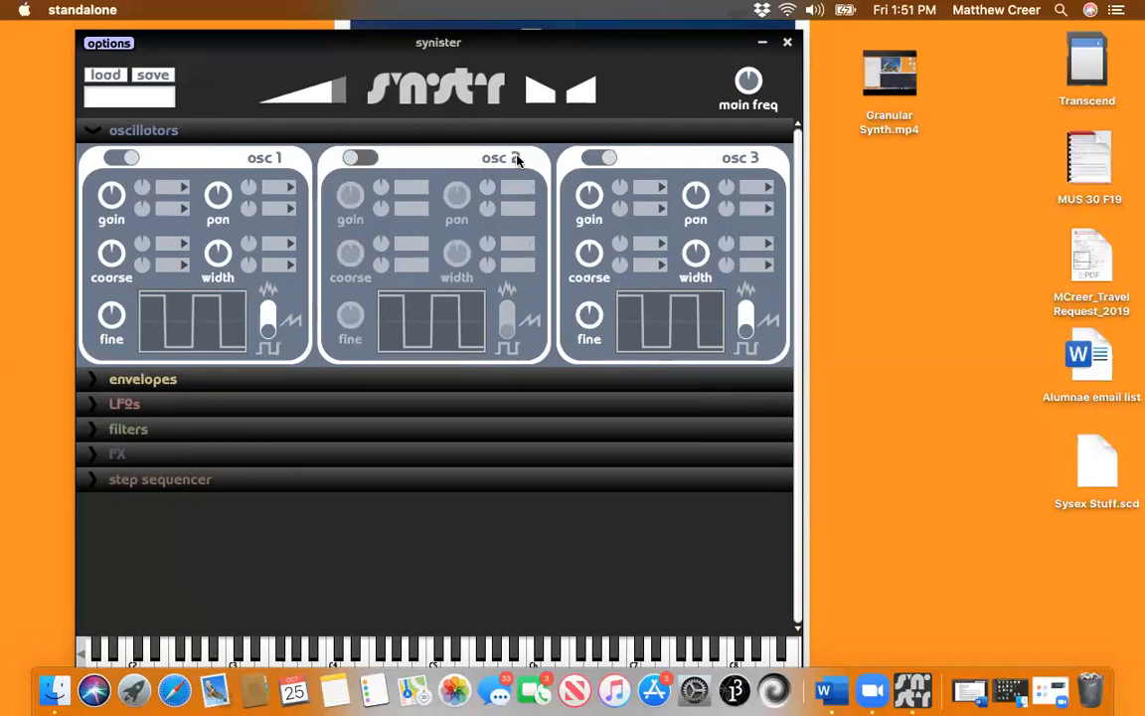
left_click(594, 157)
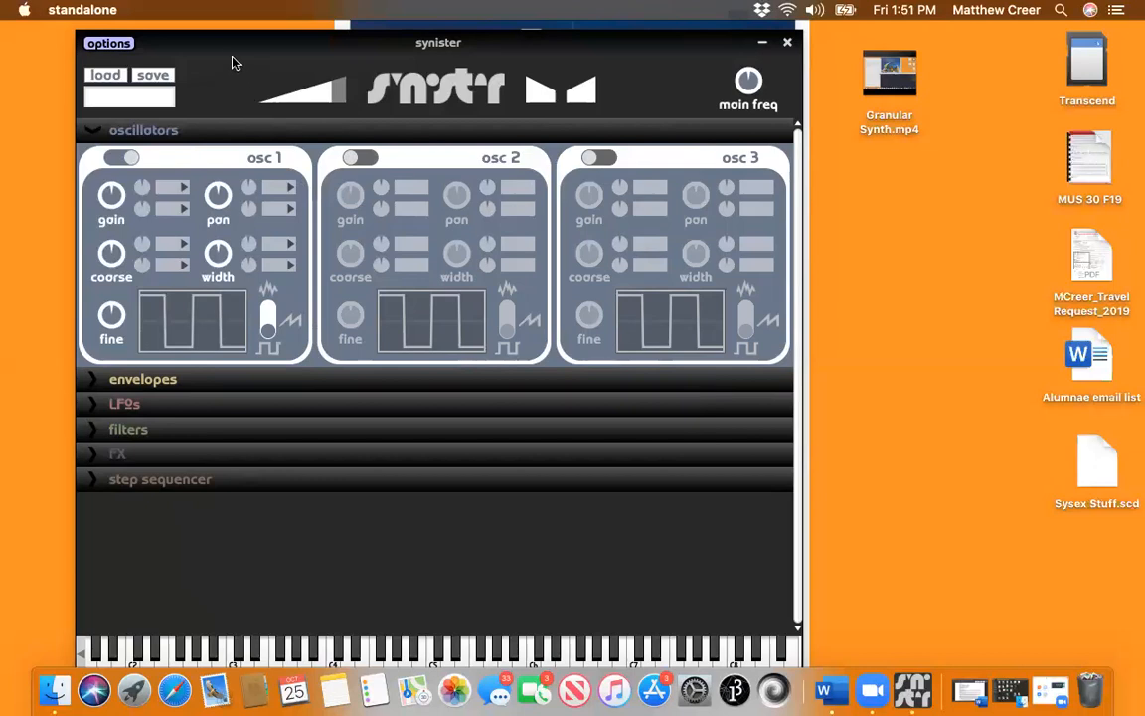
left_click(310, 99)
left_click_drag(310, 100, 331, 99)
left_click_drag(214, 55, 194, 50)
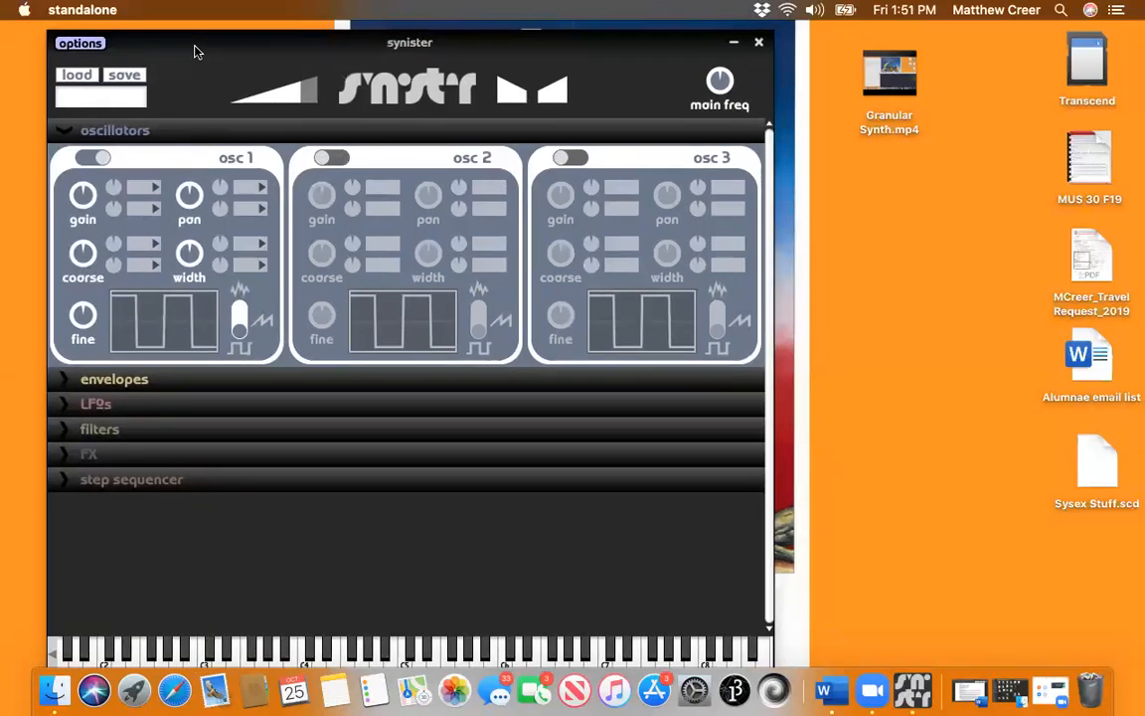
Step: Recheck the system's sound output device, and review the output and LPK25 MIDI input in the synth's audio settings
left_click(813, 10)
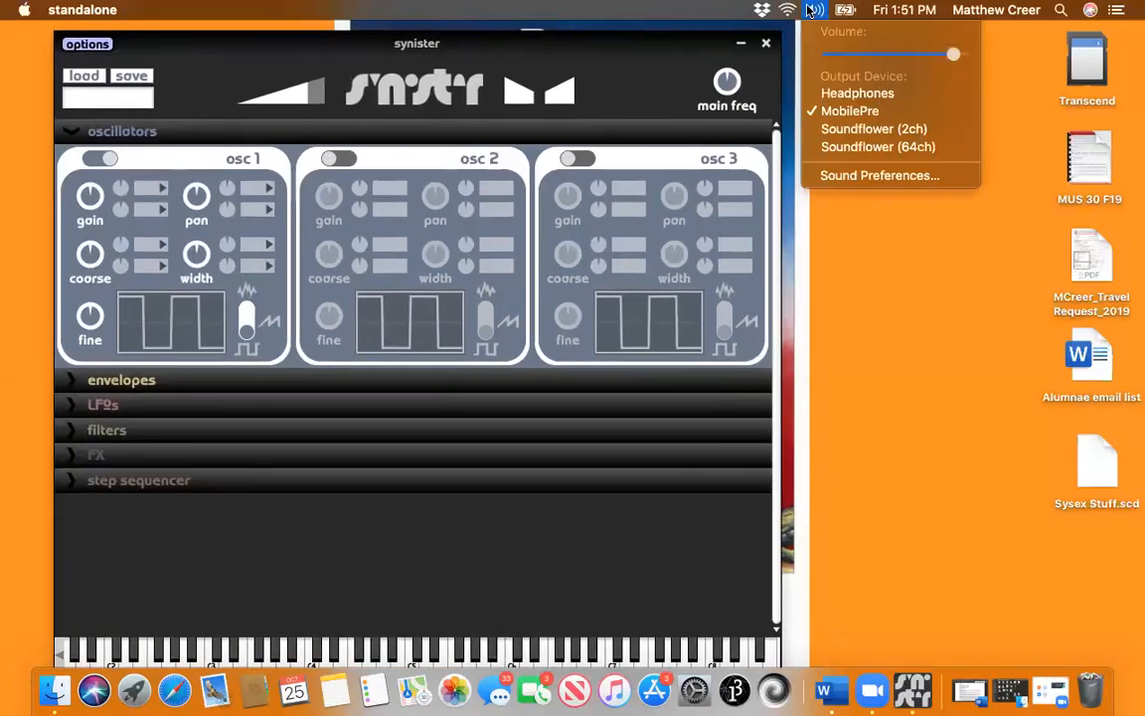
left_click(808, 10)
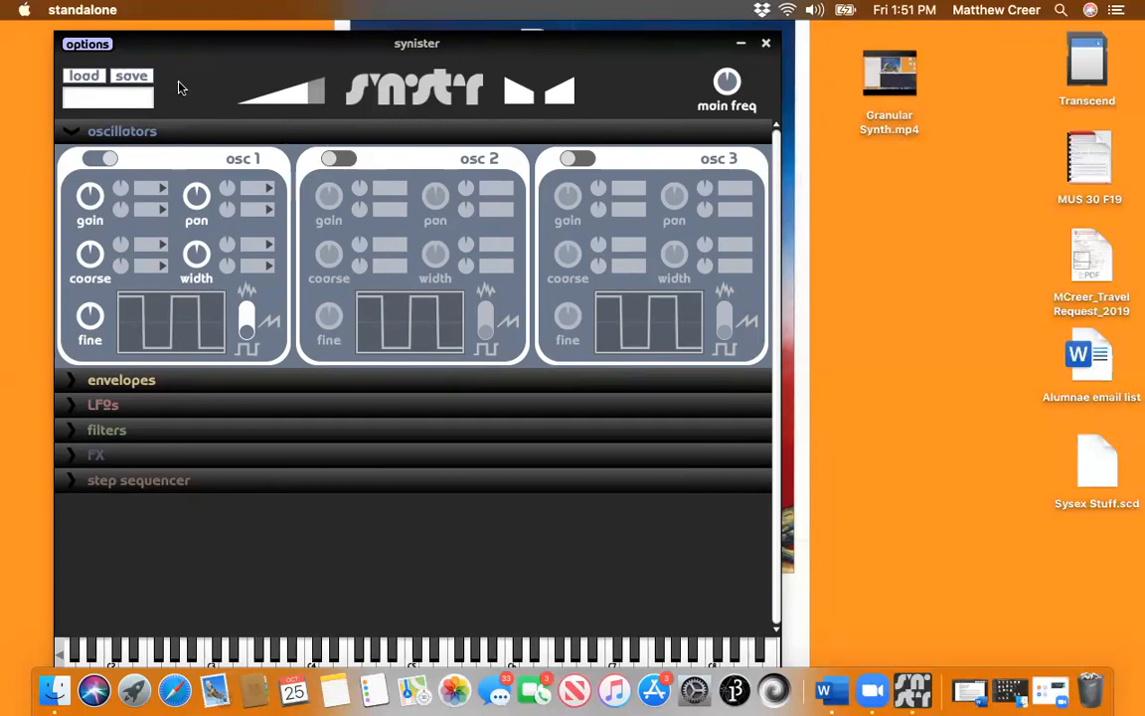
left_click(88, 45)
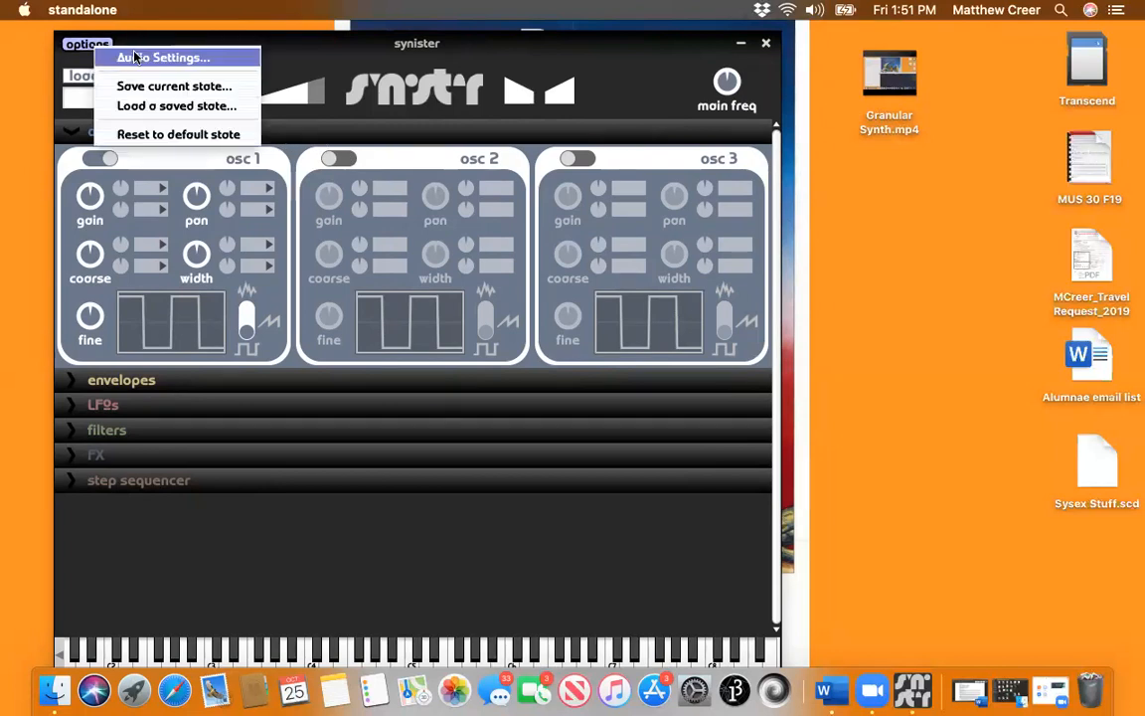
left_click(137, 56)
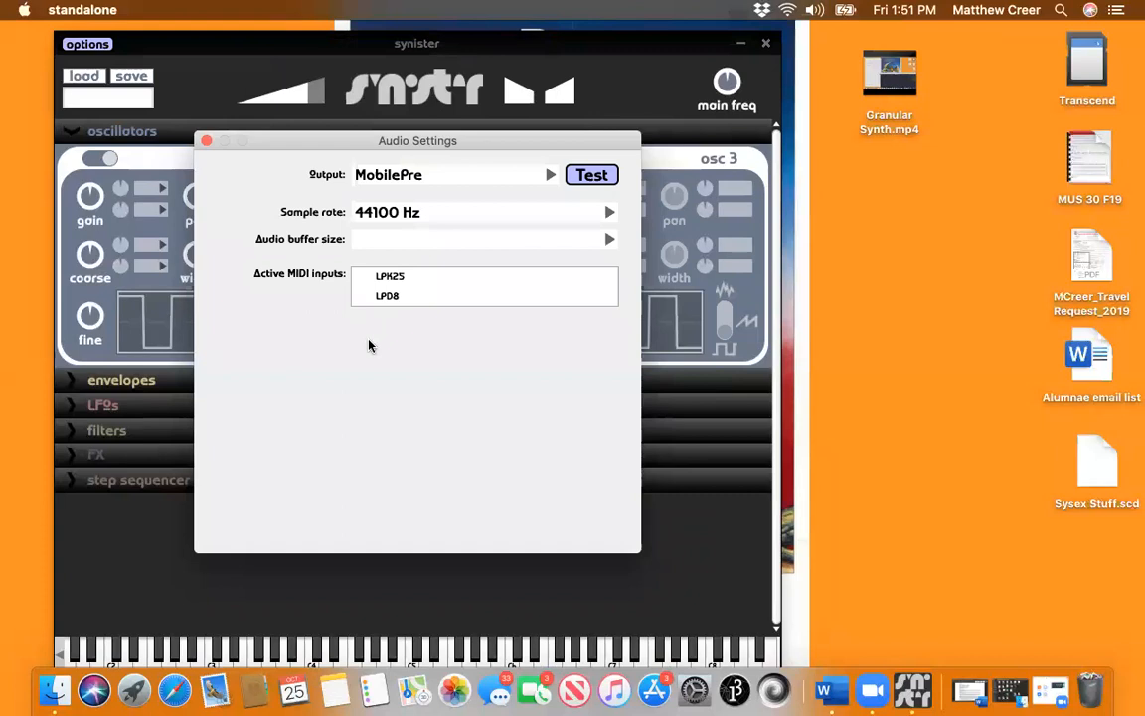
left_click(368, 278)
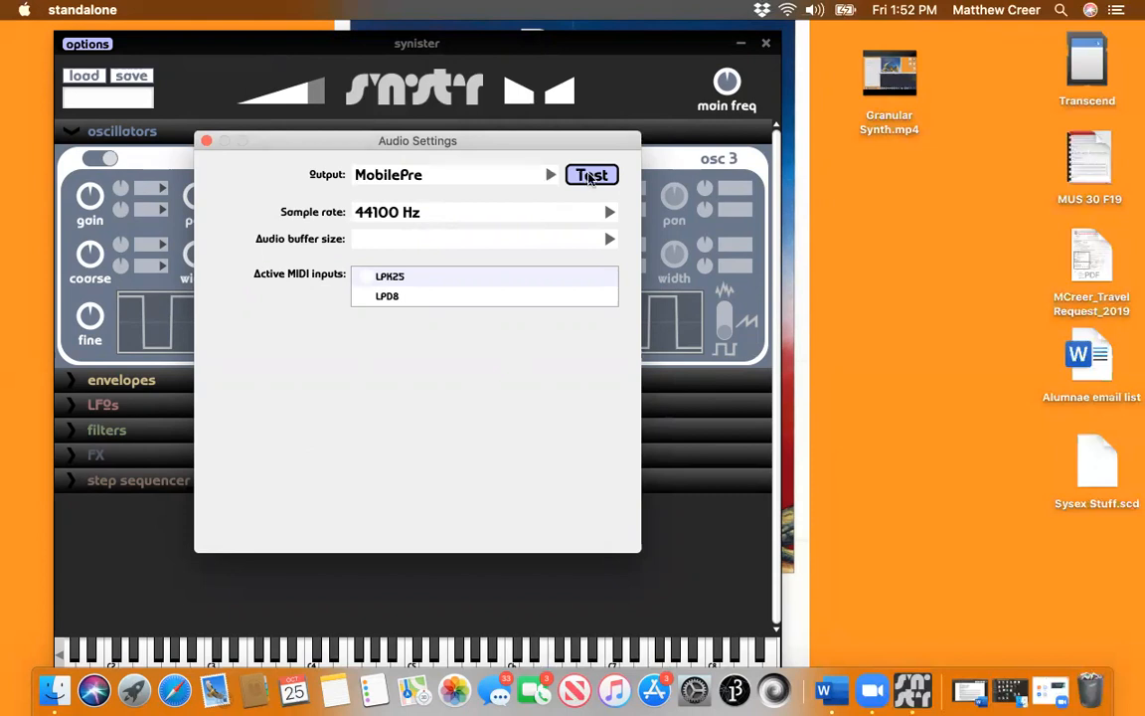
left_click(207, 141)
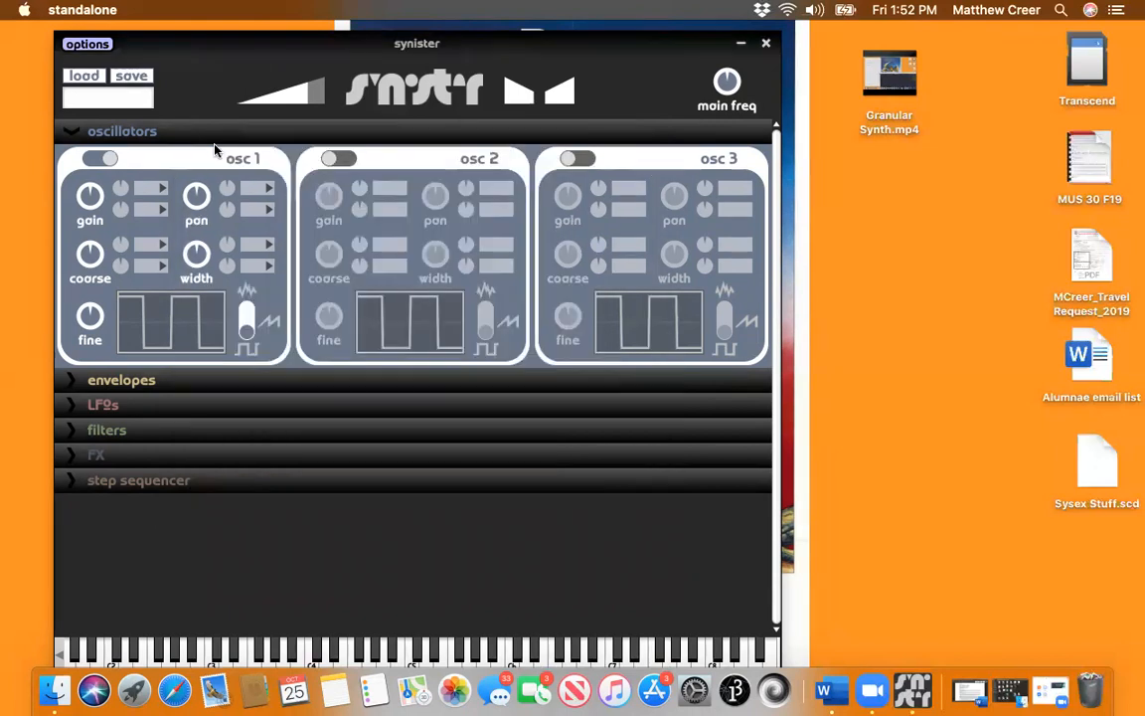
Step: Quit synister and launch it again
left_click(77, 10)
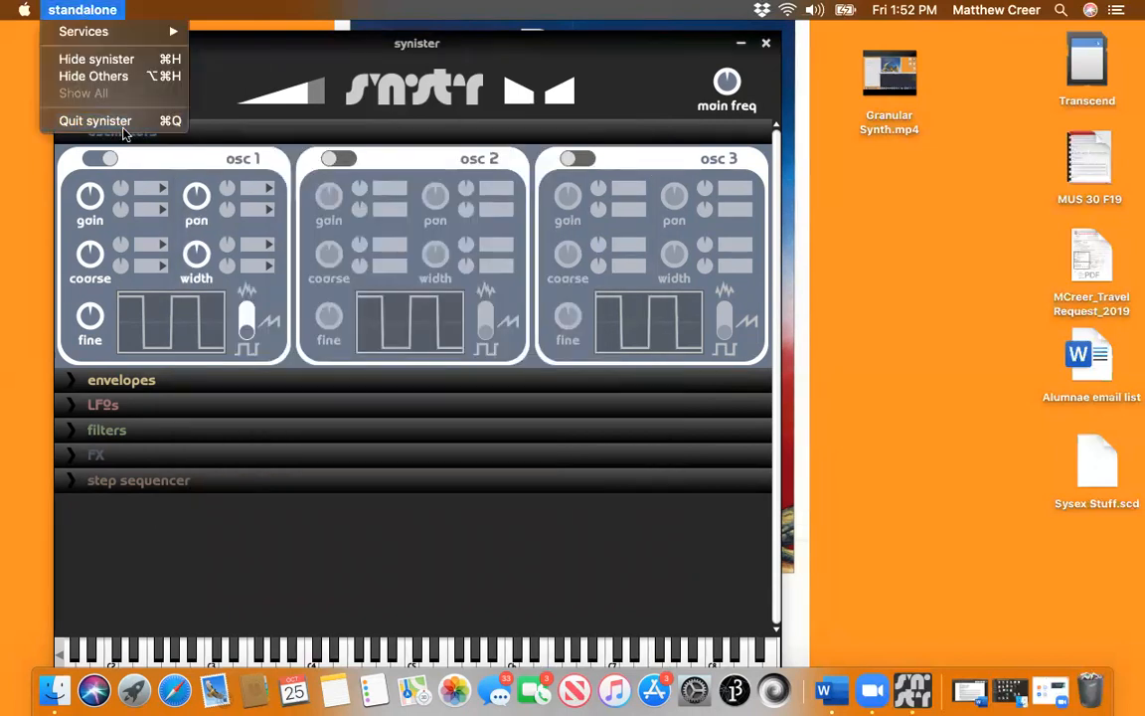
left_click(120, 120)
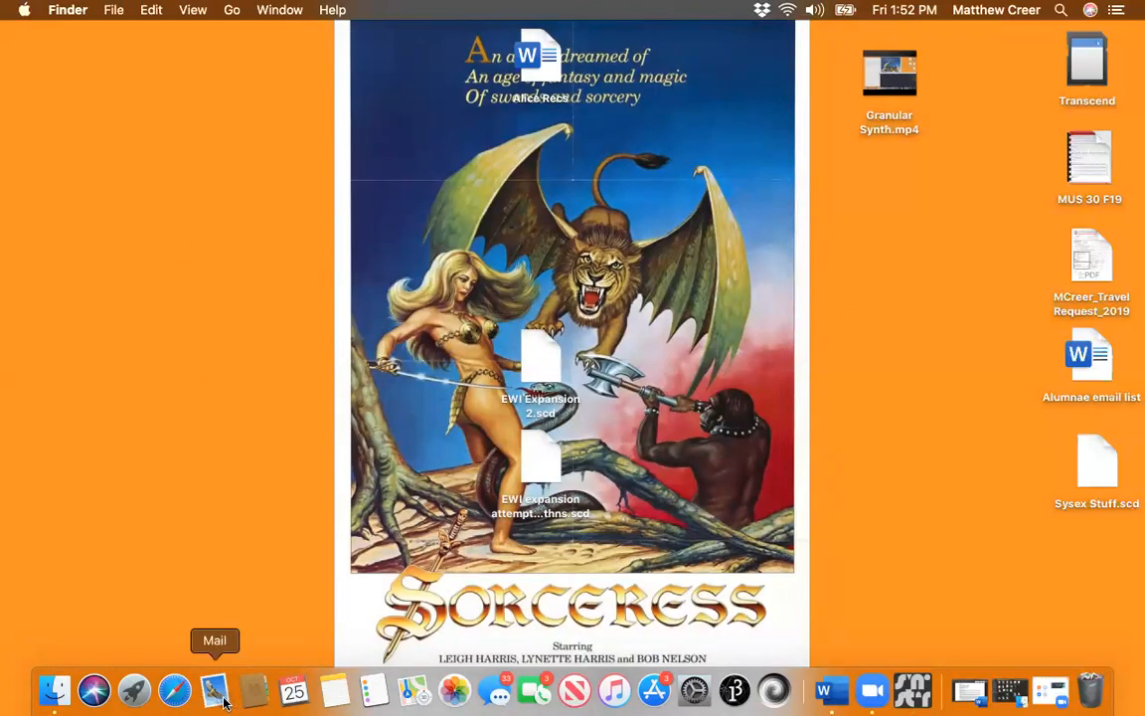
left_click(134, 690)
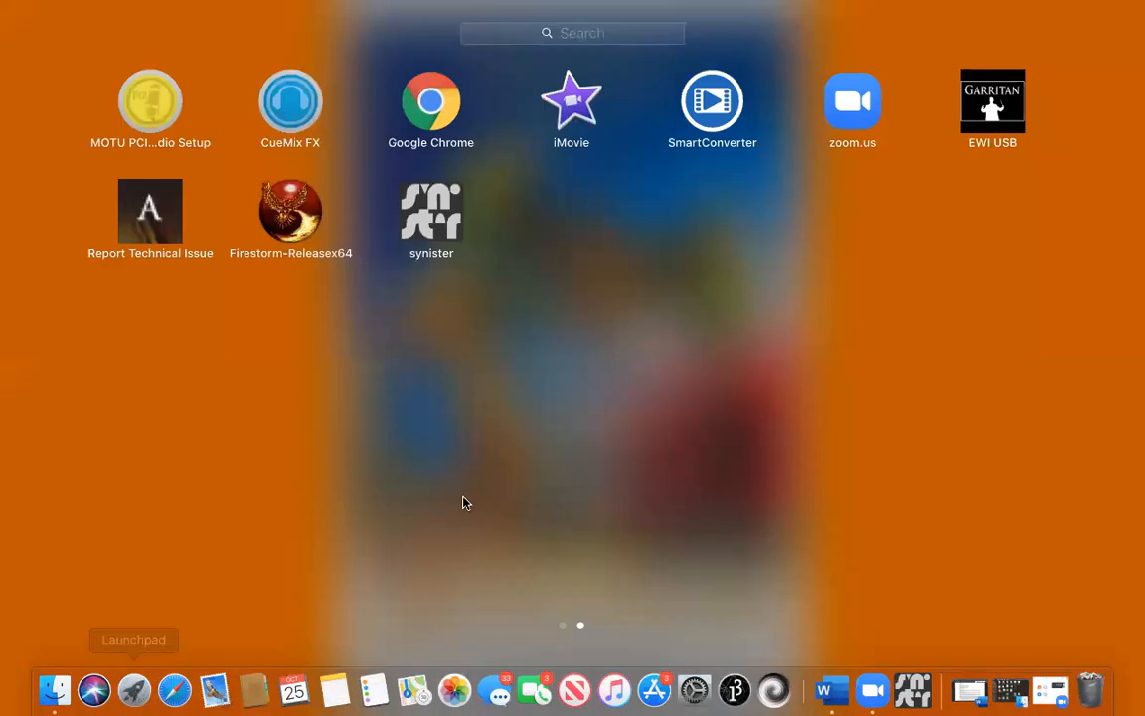
left_click(430, 212)
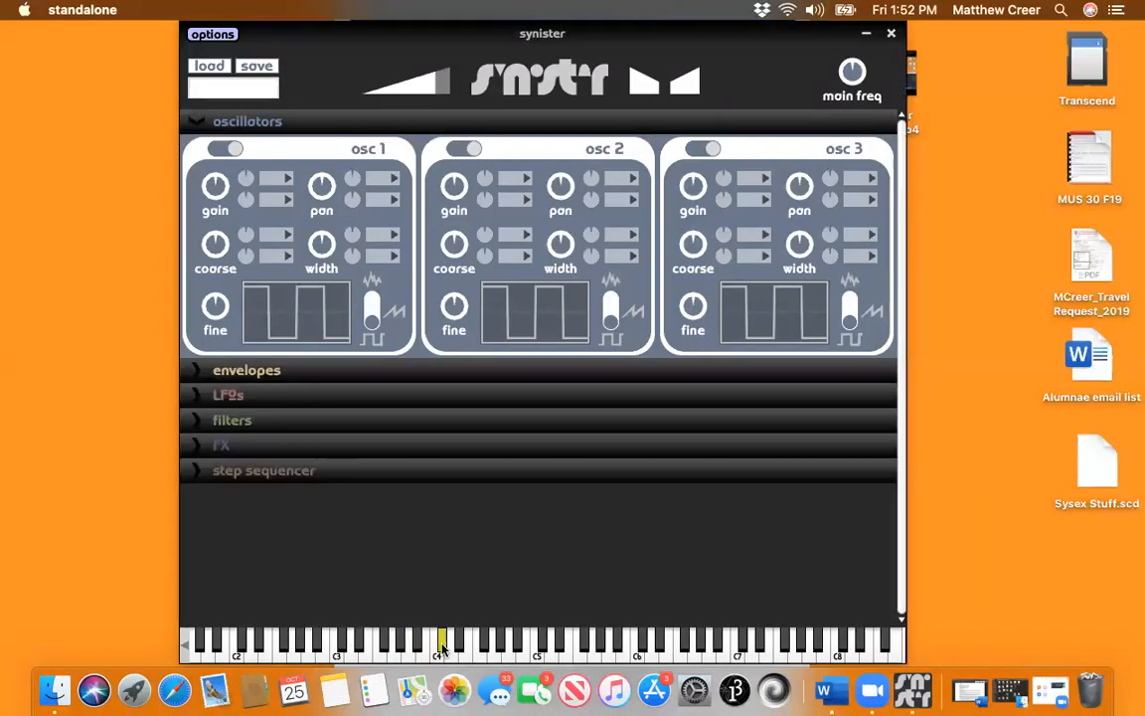
Step: Enable LPK25 and LPD8 as active MIDI inputs in the audio settings, keeping MobilePre as output, and close the settings
left_click(199, 33)
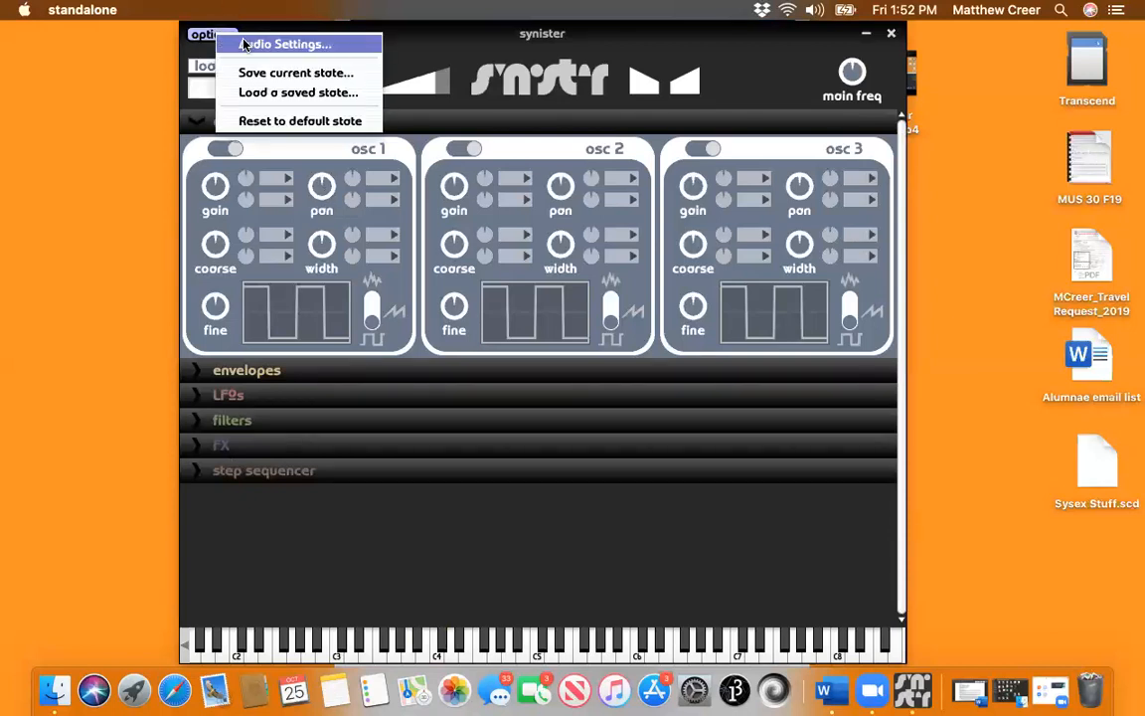
left_click(243, 45)
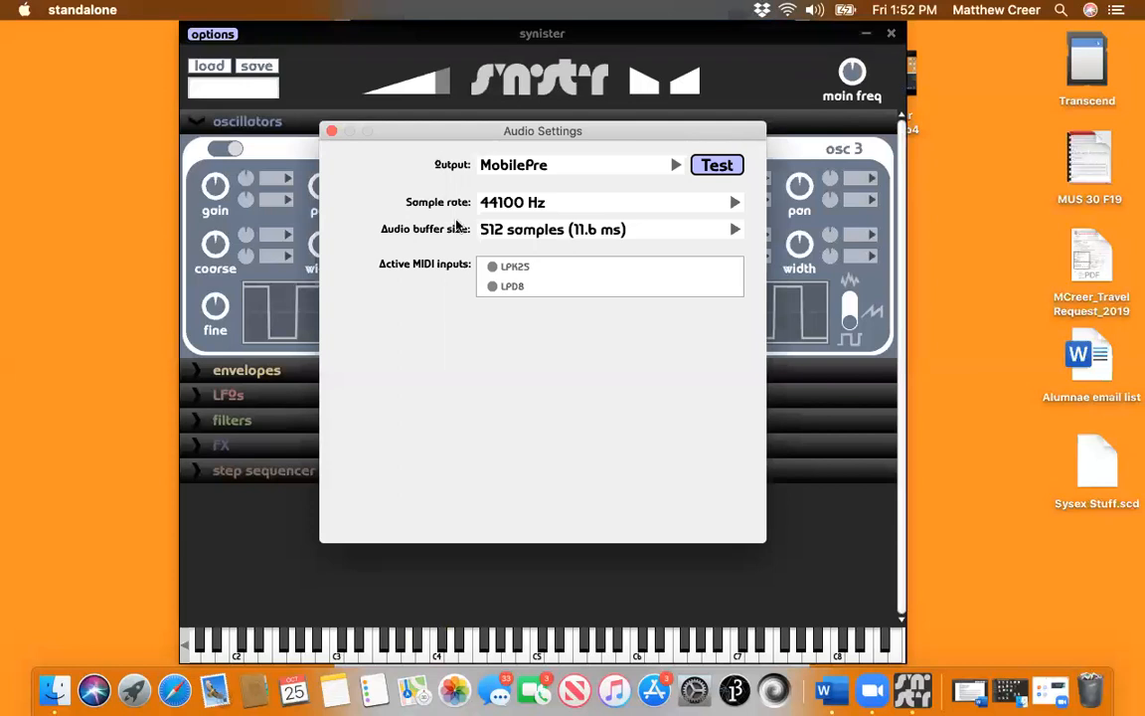
left_click(491, 266)
left_click(492, 286)
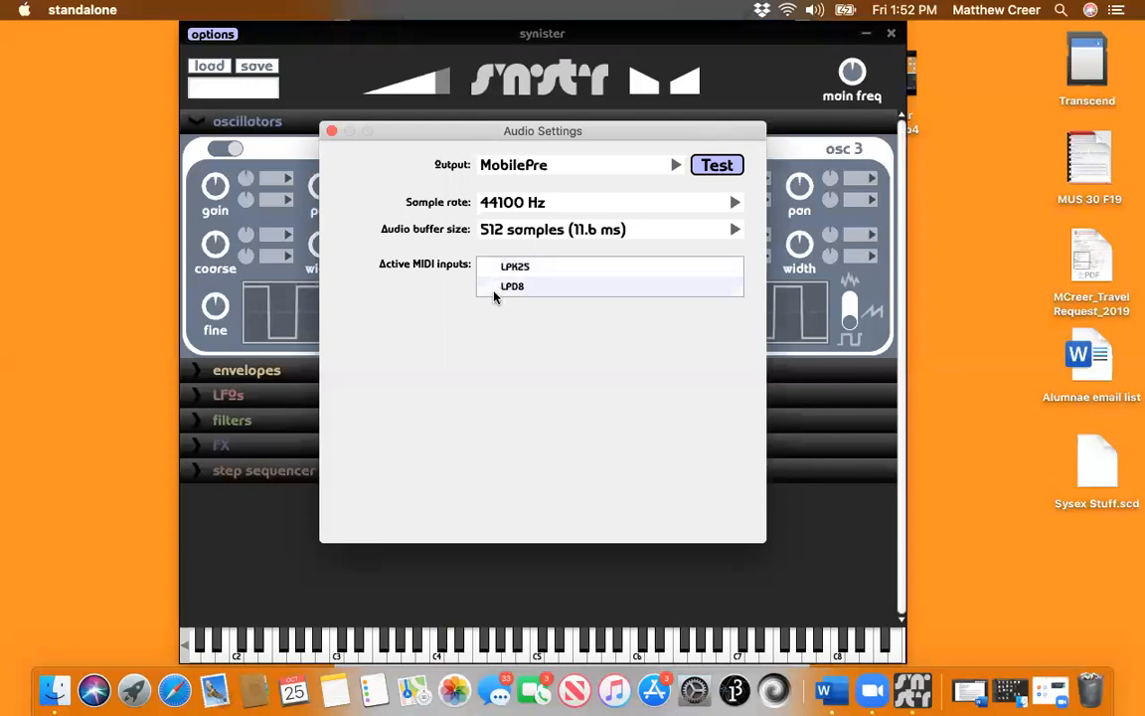
left_click(332, 132)
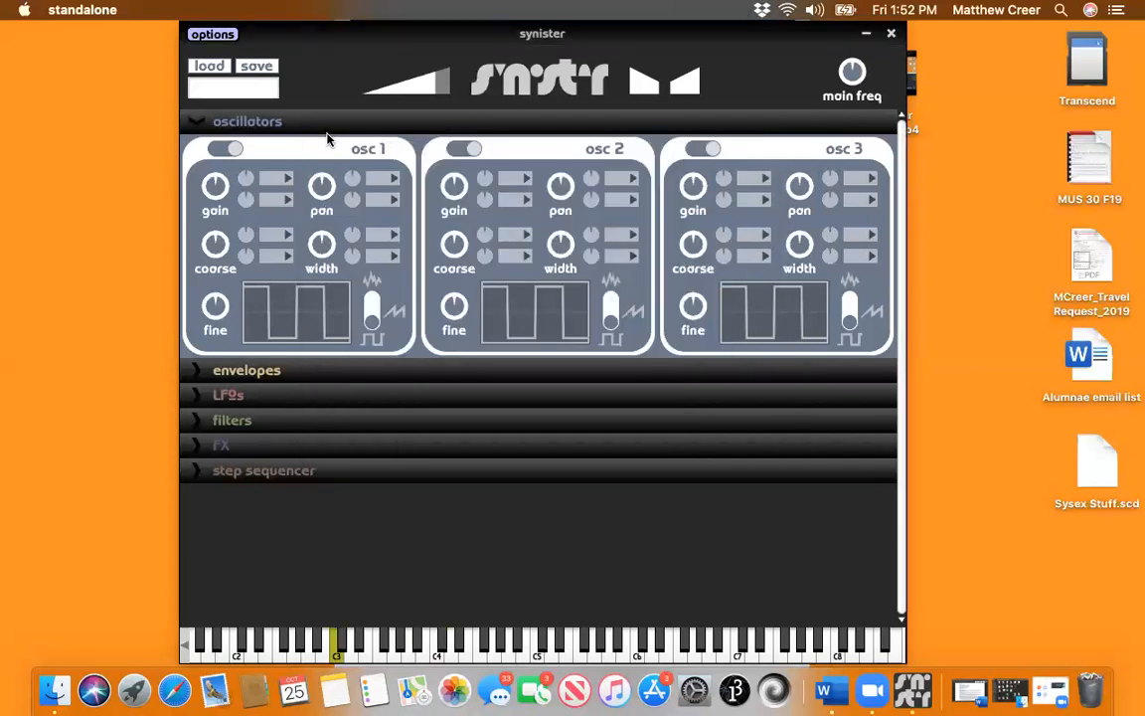
Step: Switch off oscillators 2 and 3 and play a test note with oscillator 1
left_click(457, 150)
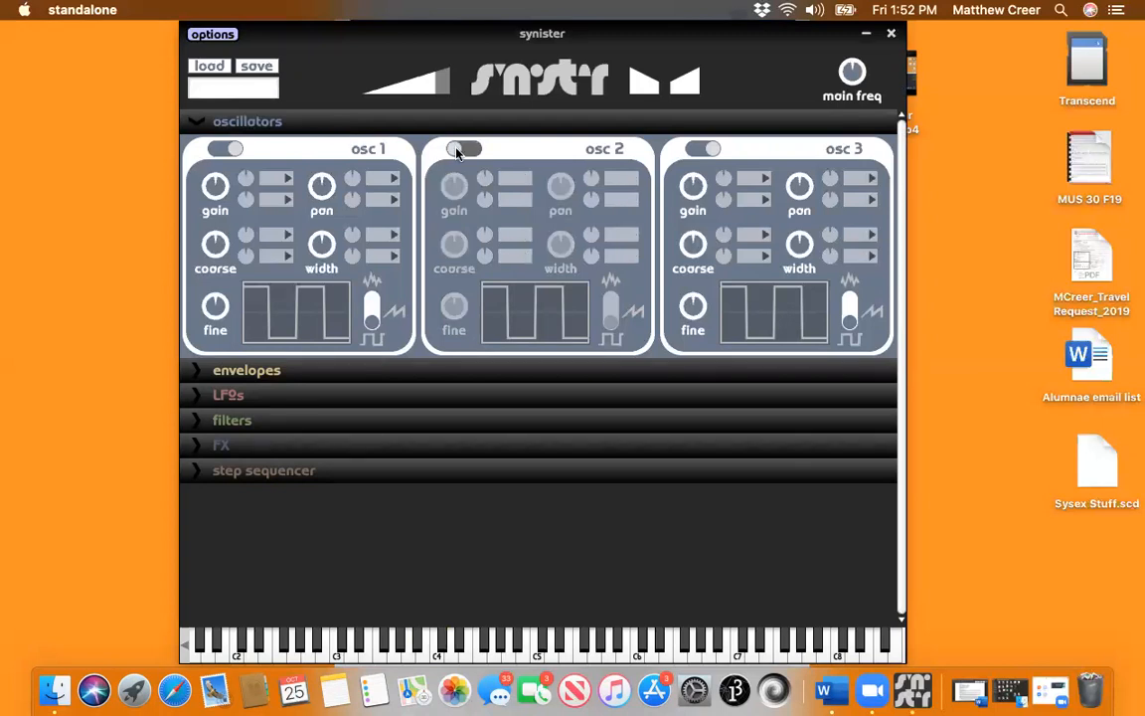
left_click(702, 151)
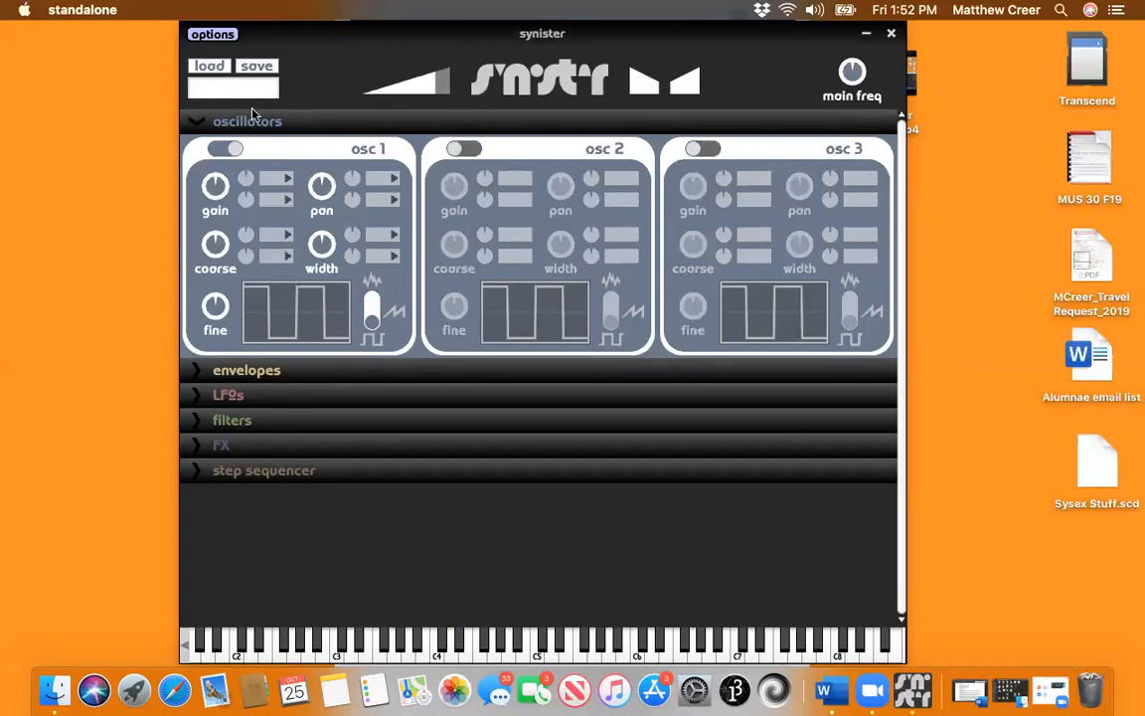
key("a")
Step: Make small adjustments to the synth's main volume
left_click_drag(429, 92, 428, 95)
left_click(429, 92)
left_click_drag(428, 91, 433, 90)
Step: Reduce oscillator 1's pulse width to about 0.26 and play a series of notes to hear the narrower pulse
left_click_drag(321, 251, 304, 304)
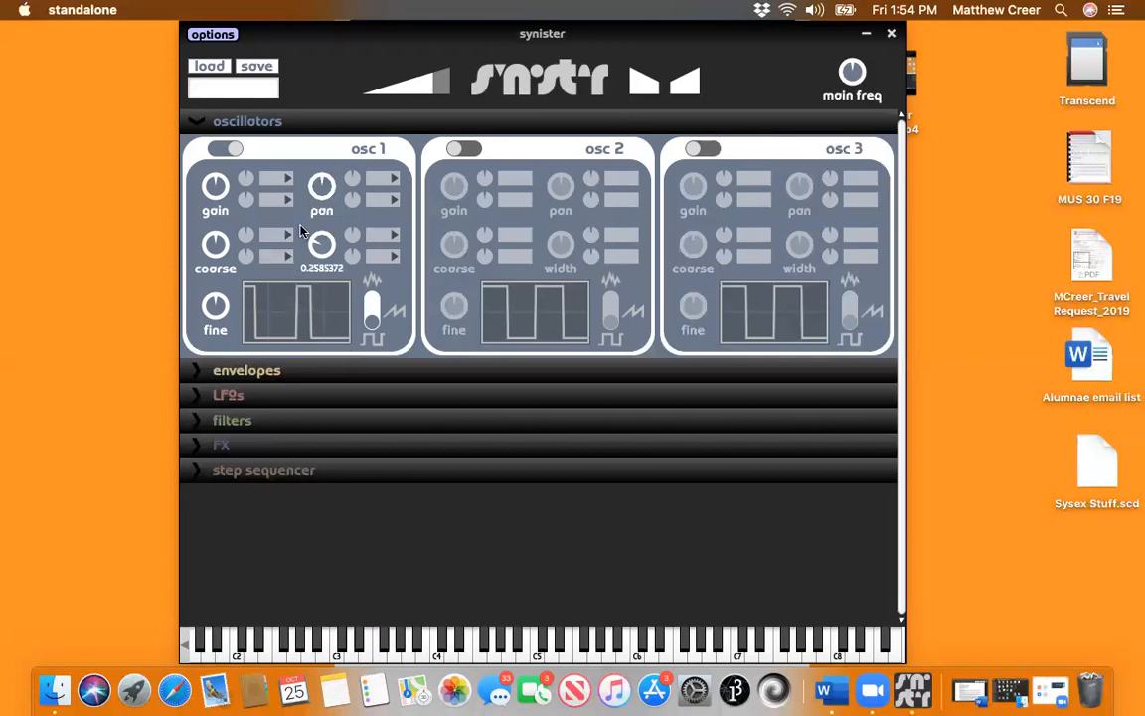
key("a")
key("s")
key("a")
key("a")
key("d")
key("f")
key("g")
key("f")
key("d")
key("s")
key("a")
key("g")
key("a")
key("a")
Step: Readjust oscillator 1's pulse width in small amounts until it sits slightly above the midpoint
left_click_drag(316, 246, 299, 219)
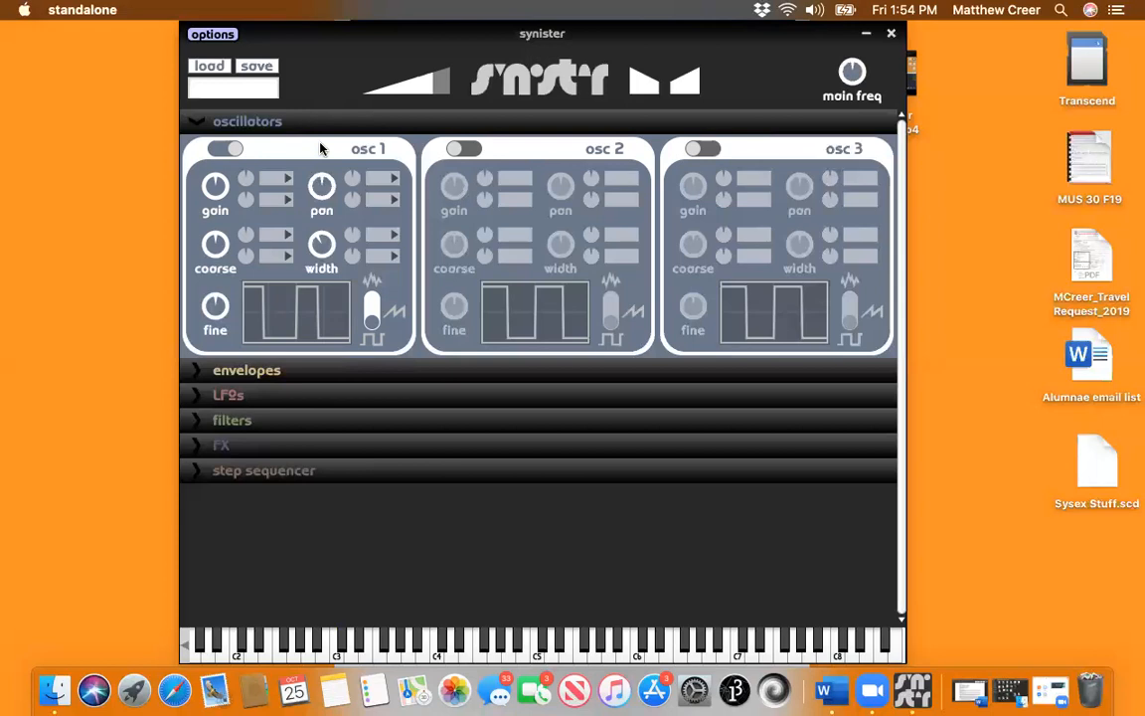
mouse_move(318, 233)
left_click_drag(317, 233, 318, 241)
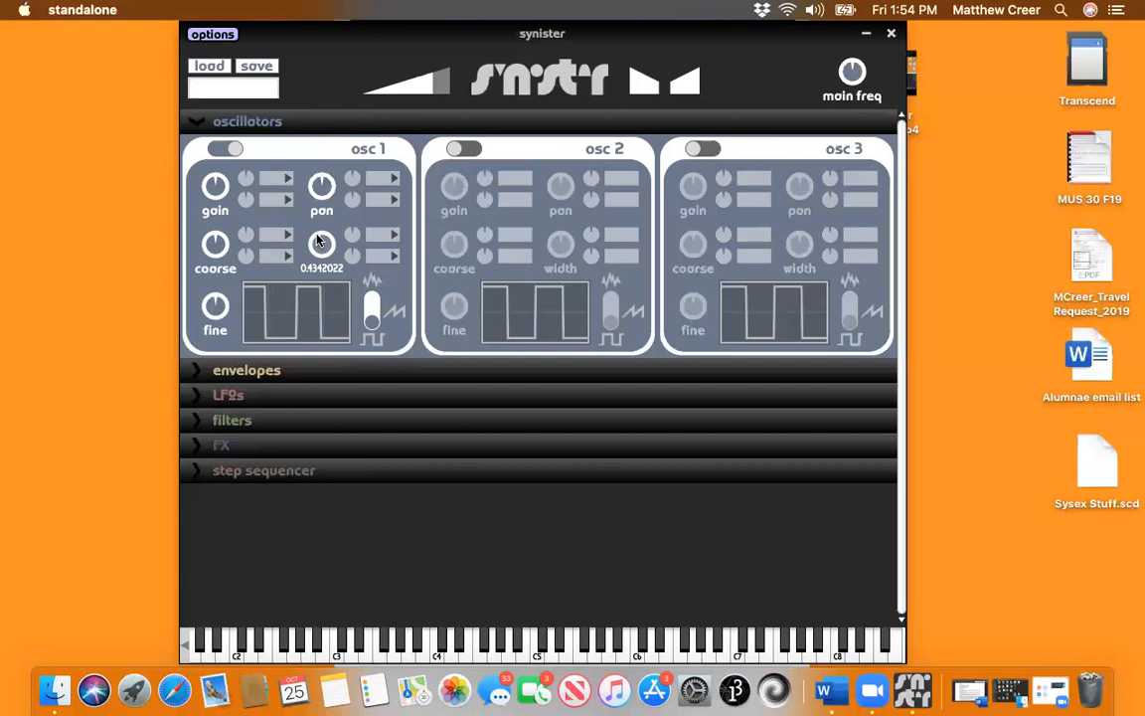
mouse_move(318, 240)
left_mouse_down()
mouse_move(319, 253)
mouse_move(319, 234)
left_mouse_up()
mouse_move(331, 202)
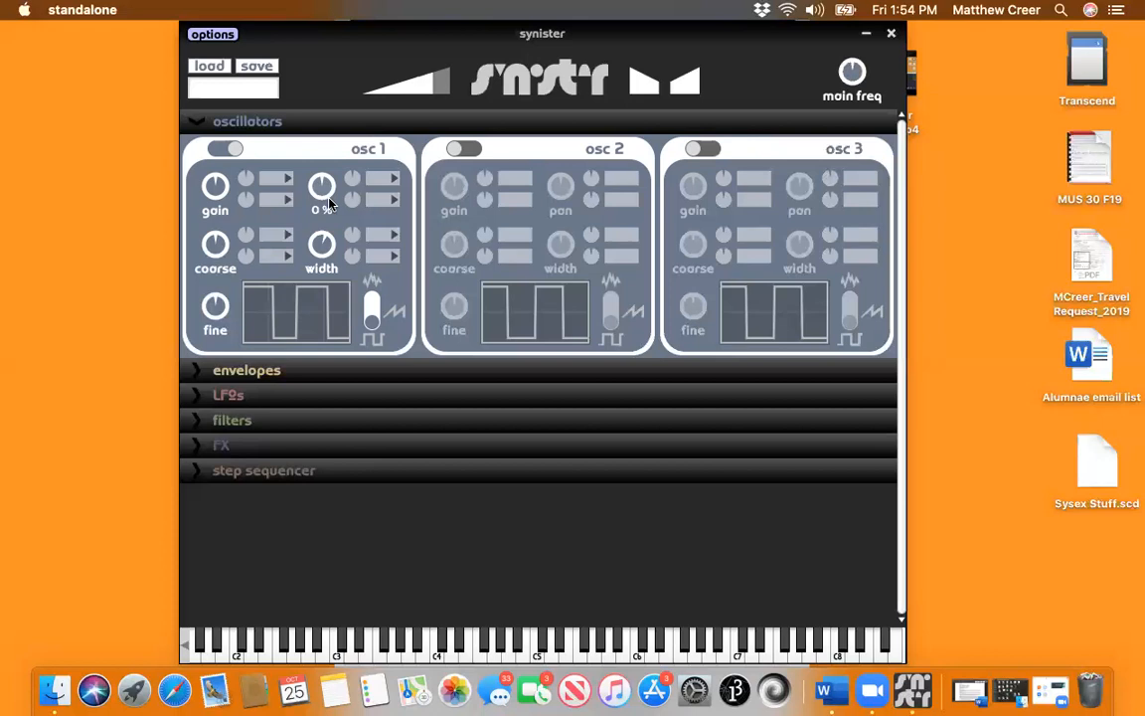
Step: Play a five-note run up and down to hear oscillator 1's square wave
key("a")
key("s")
key("d")
key("f")
key("g")
key("g")
key("f")
key("d")
key("s")
key("a")
Step: Switch oscillator 1 to the sawtooth waveform and play ascending and descending five-note runs
left_click(370, 311)
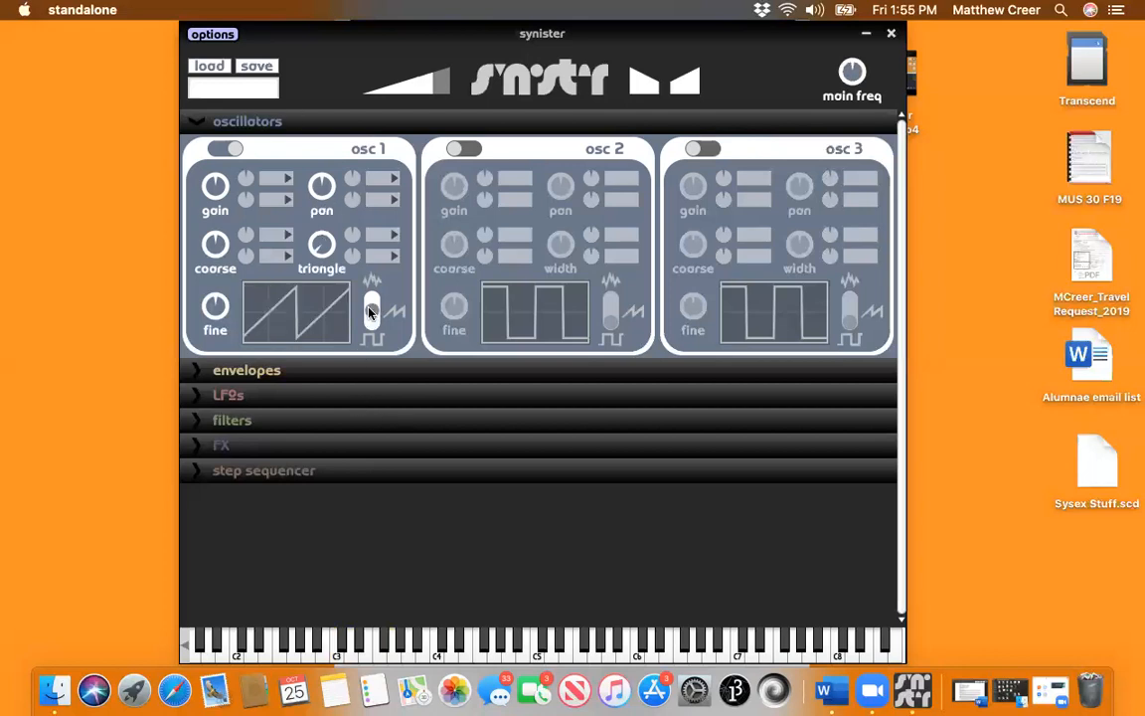
key("a")
key("s")
key("d")
key("f")
key("g")
key("a")
key("s")
key("d")
key("f")
key("g")
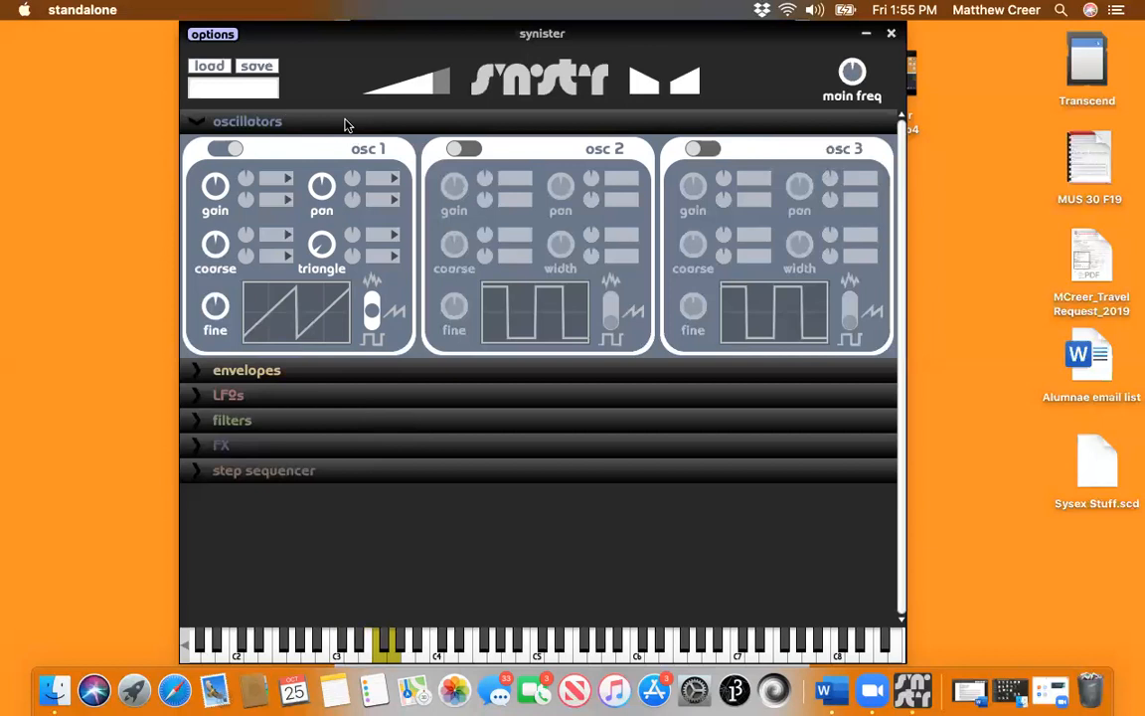
key("f")
key("d")
key("s")
key("a")
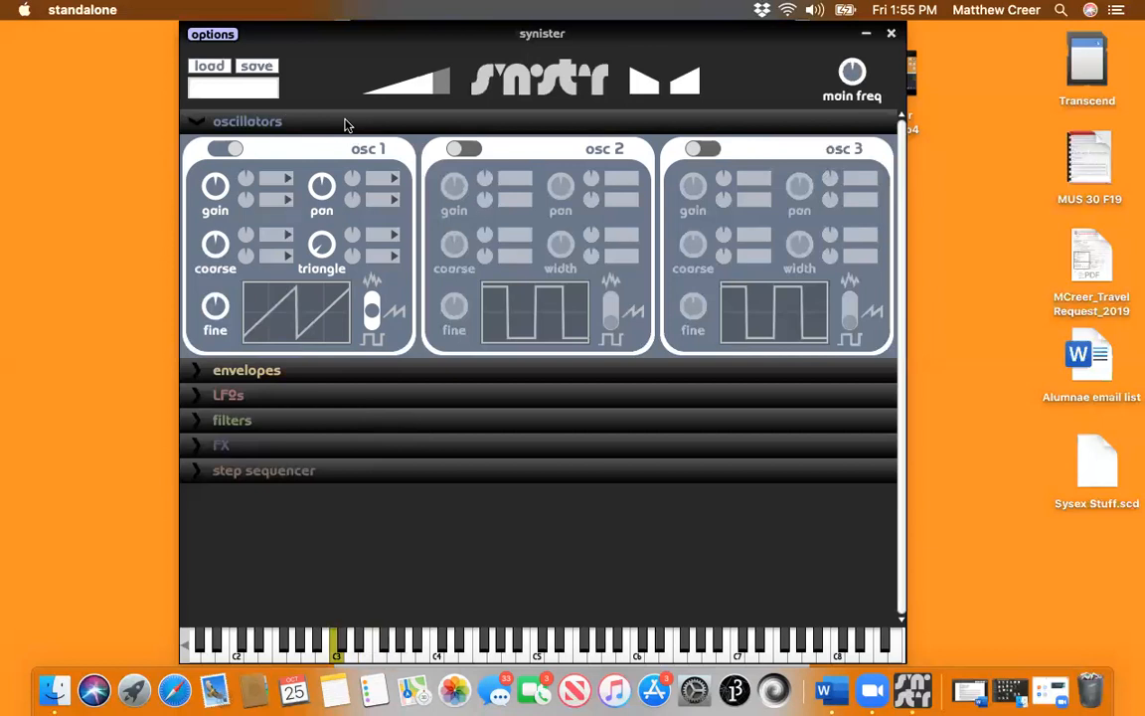
key("a")
key("a")
key("s")
key("d")
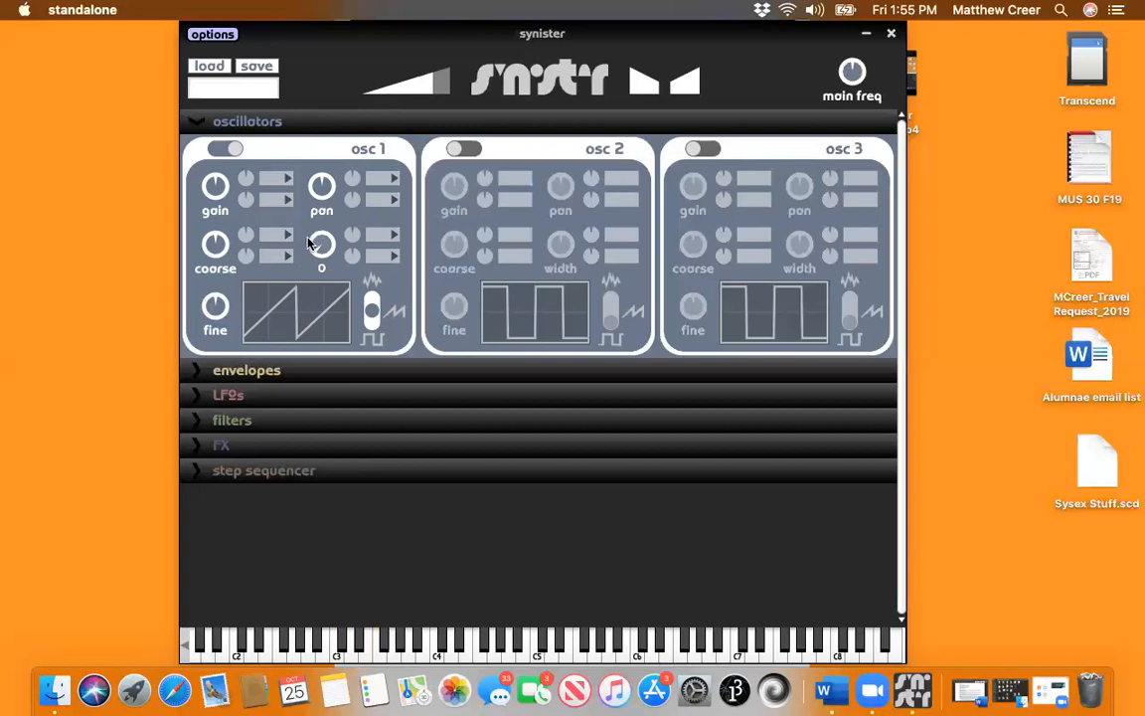
Step: Raise oscillator 1's triangle amount to about 0.88 and on to its maximum to morph the sawtooth into a triangle
mouse_move(312, 249)
left_click_drag(321, 252, 317, 61)
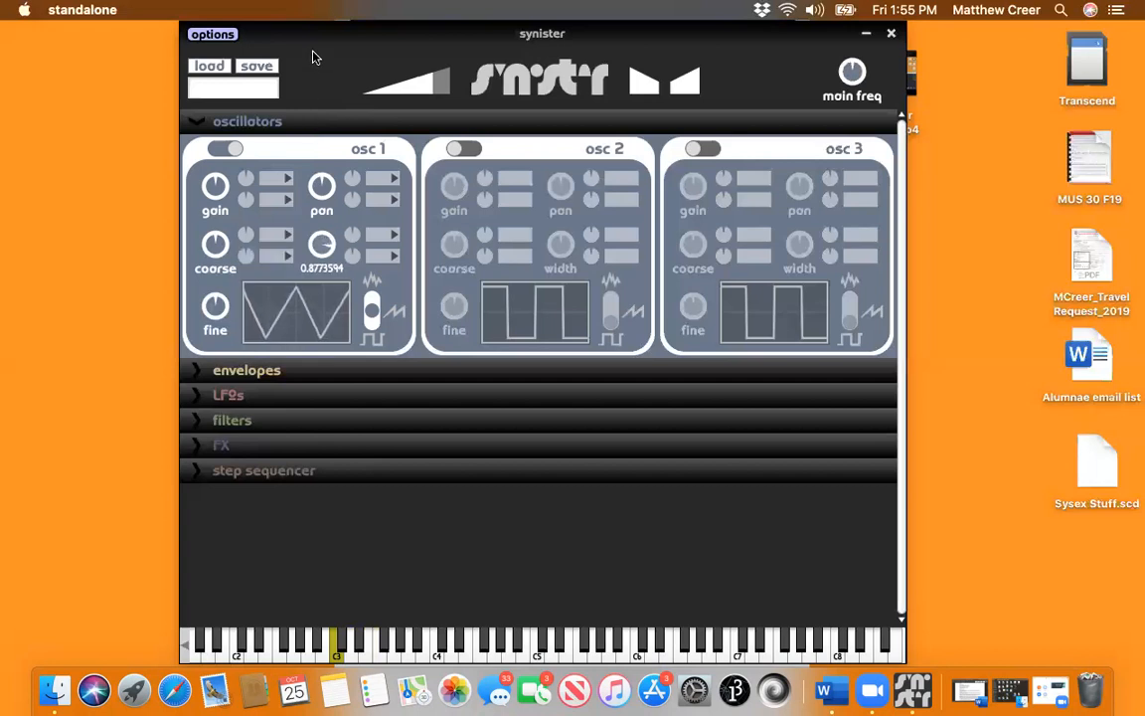
left_click_drag(324, 246, 324, 195)
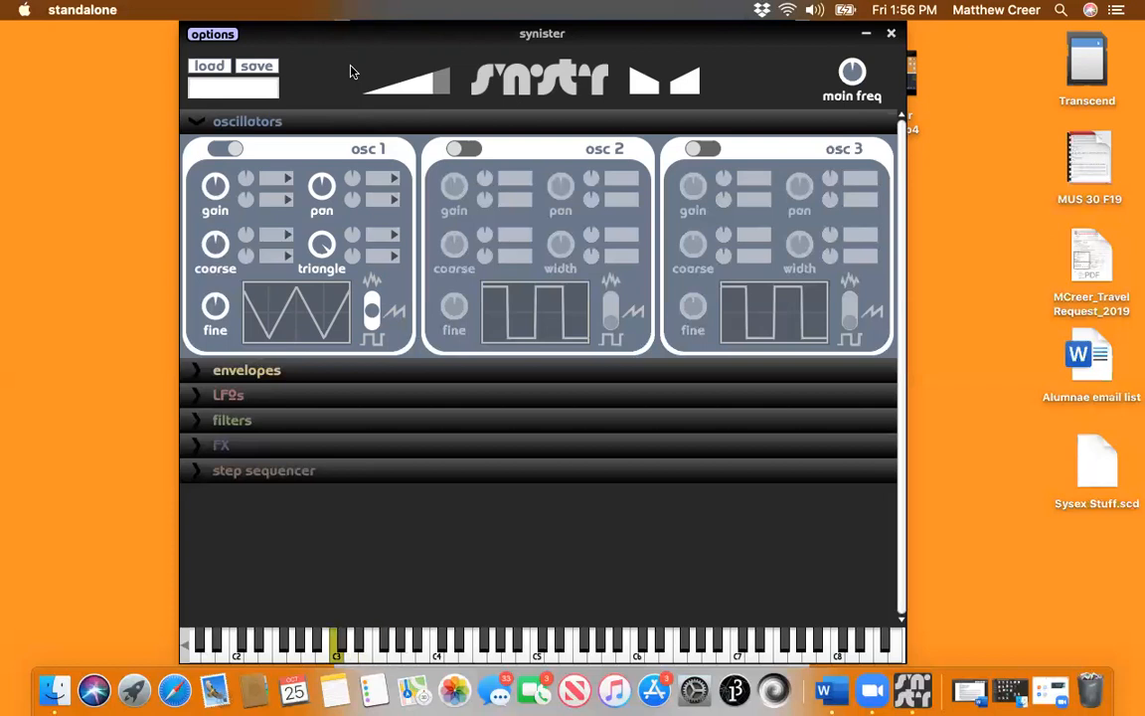
Step: Lower oscillator 1's triangle amount in stages to about 0.21, back towards a sawtooth shape
mouse_move(323, 247)
left_click_drag(323, 247, 318, 309)
left_click_drag(336, 268, 323, 300)
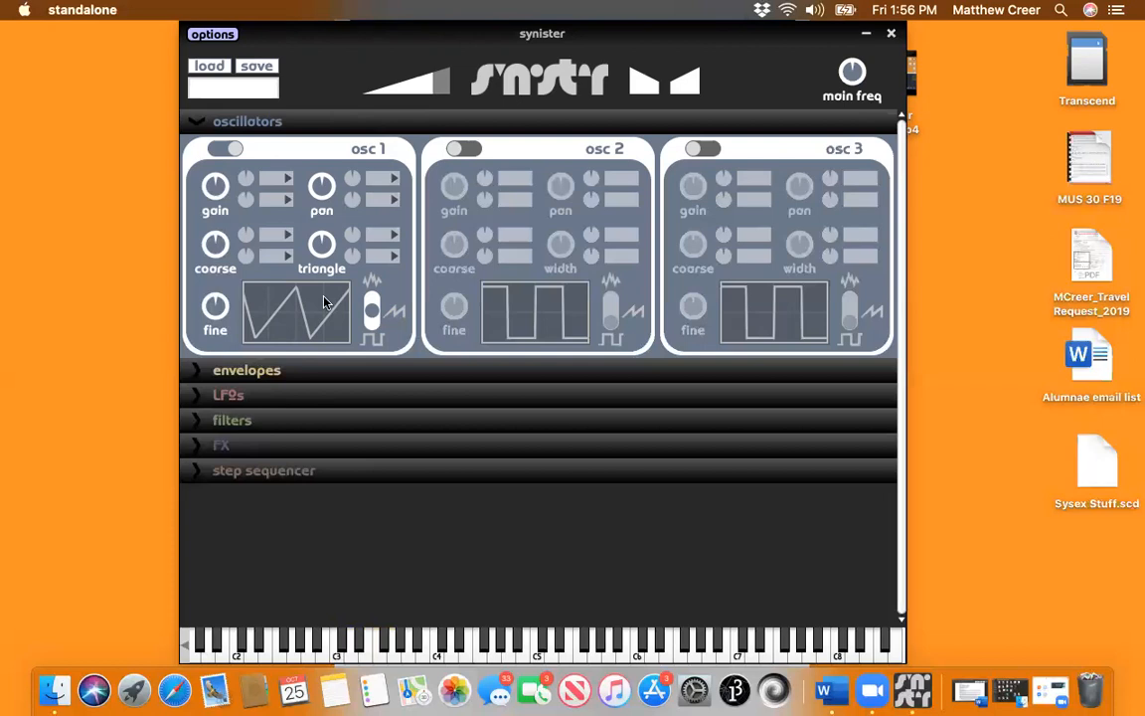
left_click_drag(322, 245, 317, 301)
mouse_move(319, 251)
left_mouse_down()
mouse_move(316, 266)
mouse_move(313, 255)
left_mouse_up()
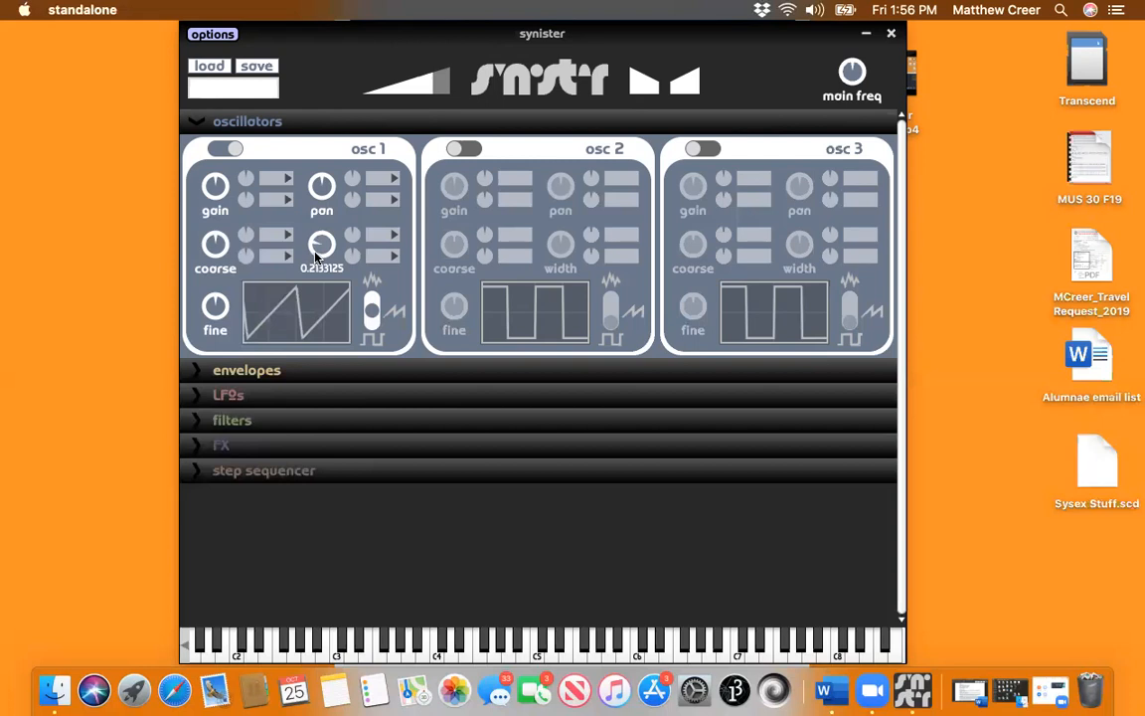
Step: Switch oscillator 1 to the noise waveform and play several notes, including a sweep across the on-screen keyboard
left_click(373, 303)
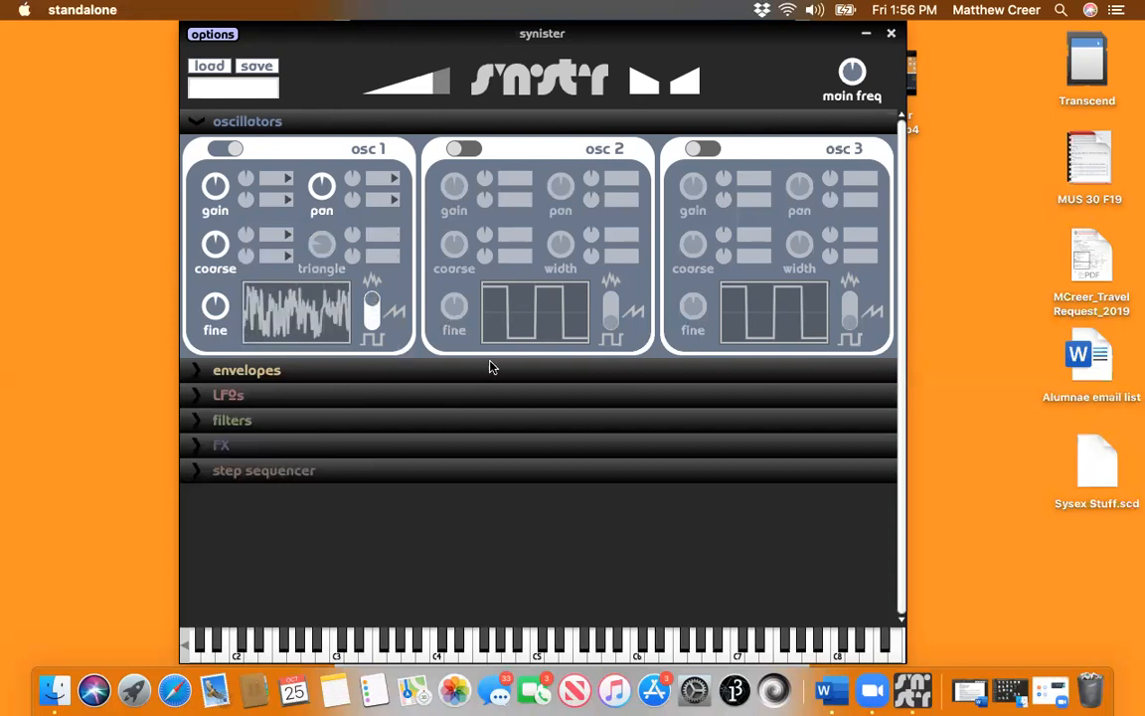
key("a")
key("s")
key("d")
key("a")
key("a")
key("a")
key("s")
key("a")
left_click_drag(305, 639, 518, 646)
Step: Return oscillator 1 to sawtooth for one note and on to the square waveform, playing a longer series of notes
left_click(372, 316)
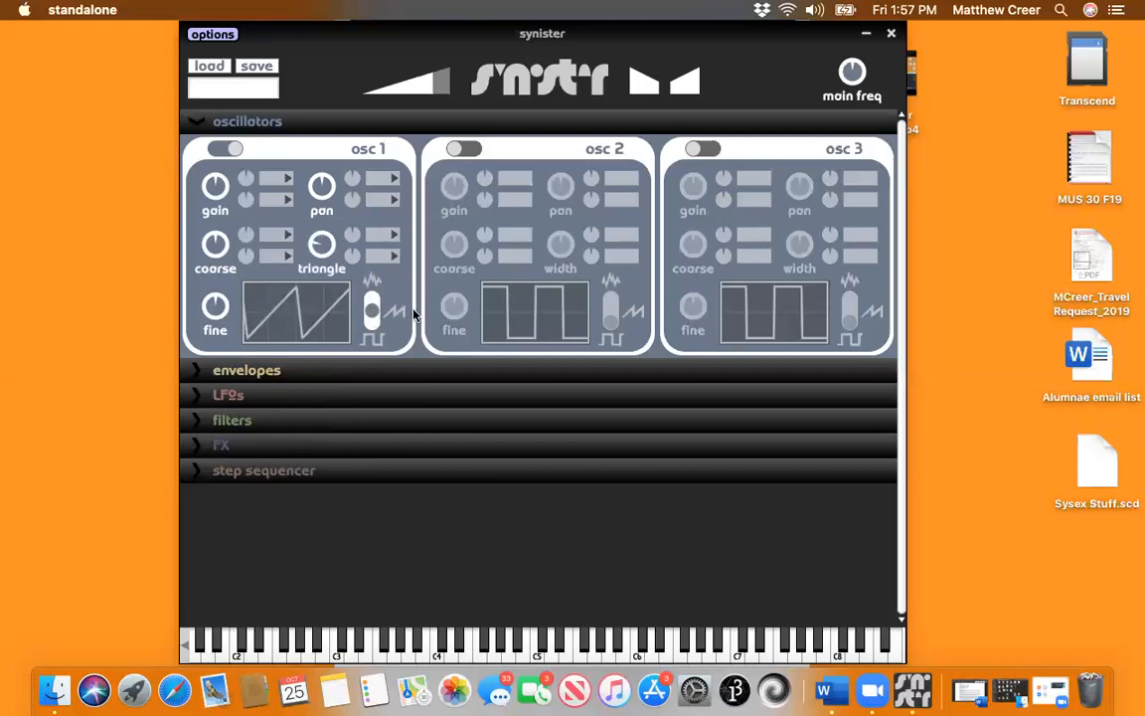
key("a")
left_click(374, 331)
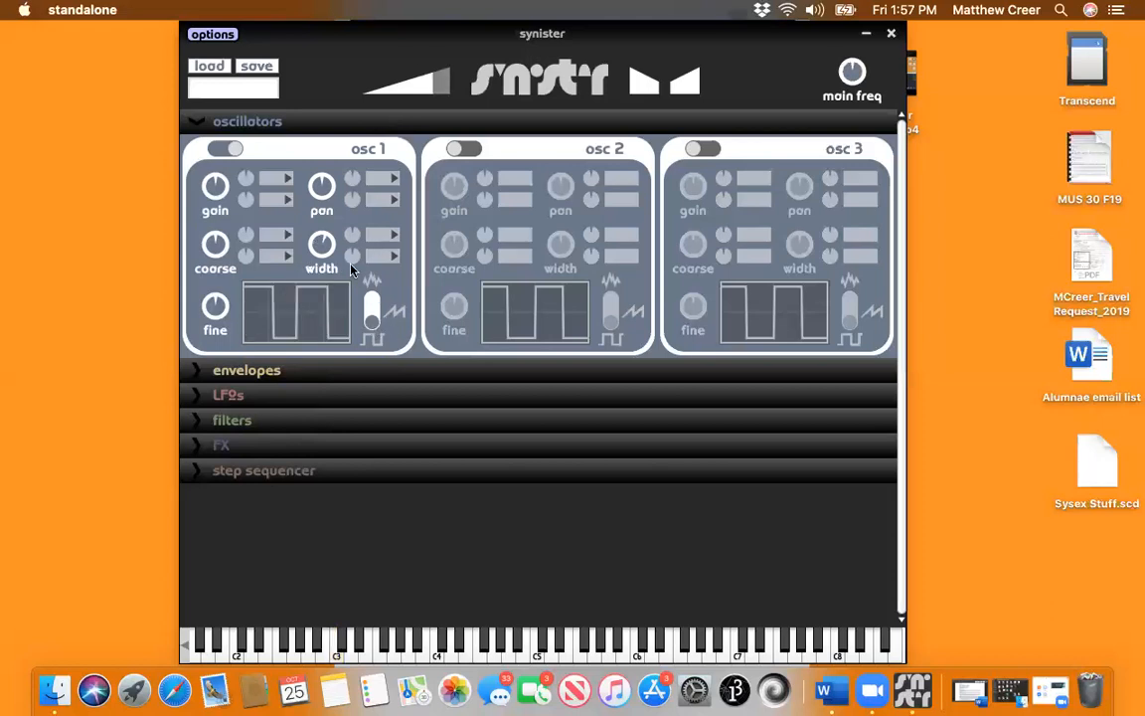
key("a")
key("a")
key("s")
key("d")
key("d")
key("a")
key("a")
key("d")
key("g")
key("d")
key("f")
key("g")
key("d")
key("s")
key("a")
Step: Expand the envelopes section and move the synth window sideways to uncover the desktop icons
left_click(198, 371)
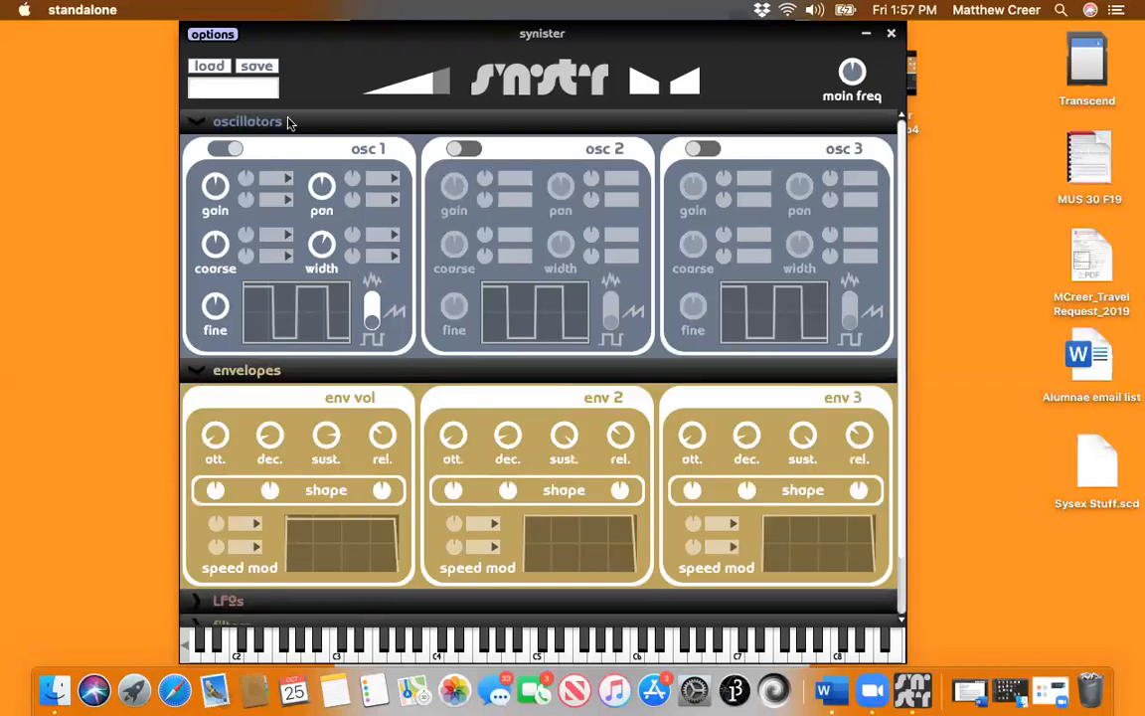
left_click_drag(240, 34, 154, 34)
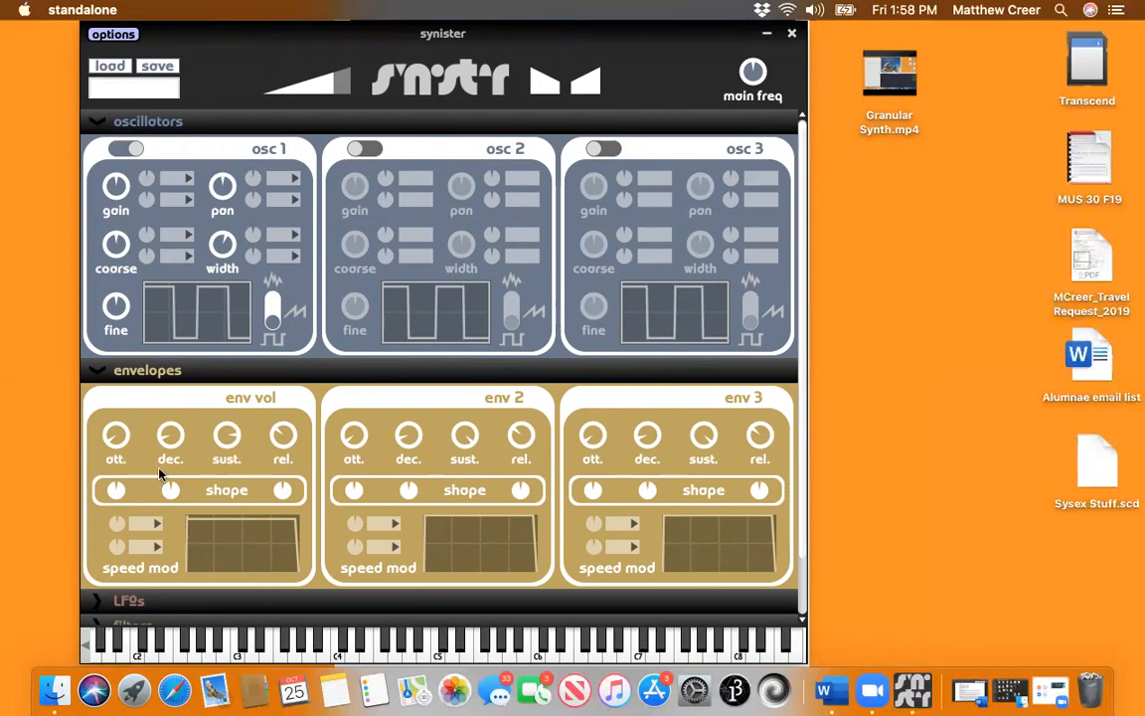
mouse_move(227, 436)
Step: Try longer release times on the volume envelope, reduce its release to about 0.0026, and play test notes
mouse_move(281, 434)
left_click_drag(282, 427, 290, 374)
left_click_drag(281, 443, 284, 348)
left_click_drag(283, 435, 305, 622)
key("a")
key("a")
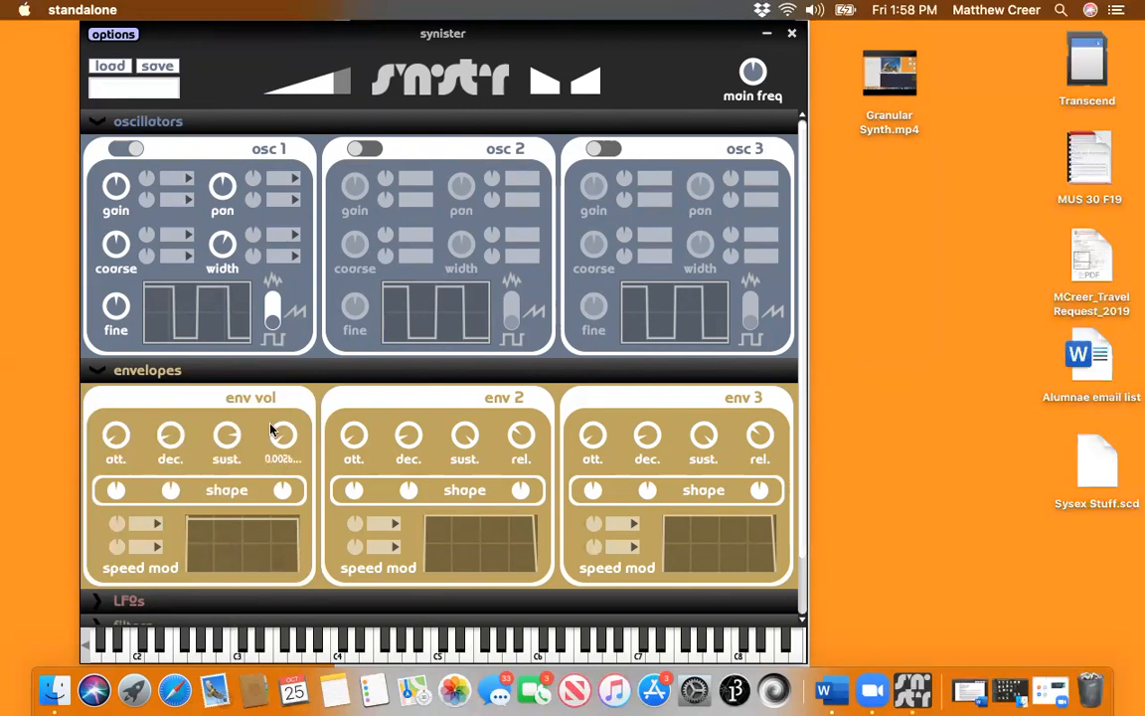
Step: Play a series of notes to hear the volume envelope's very short release
key("a")
key("s")
key("d")
key("s")
key("a")
key("a")
key("d")
key("d")
key("g")
key("a")
key("s")
key("d")
key("s")
key("a")
key("s")
key("a")
Step: Raise the volume envelope's release to slightly past the midpoint of its range
mouse_move(270, 425)
left_click_drag(279, 443, 284, 405)
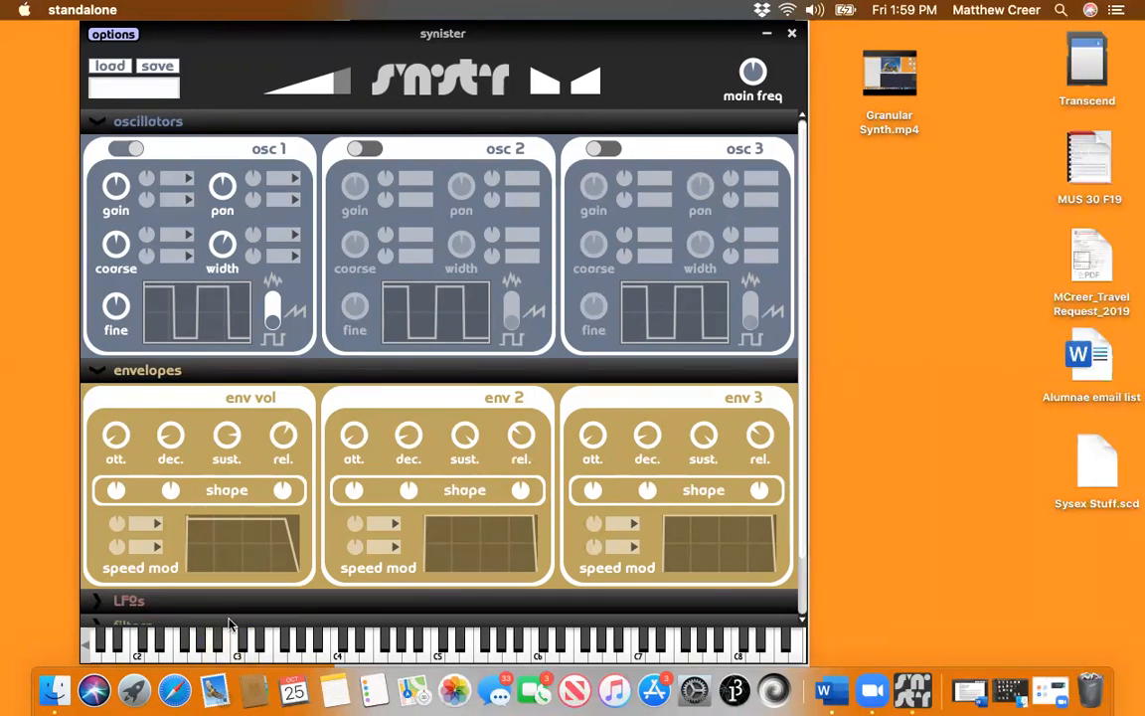
Step: Shape the volume envelope with a mid-range decay, a lower sustain and a release just below the midpoint
mouse_move(288, 441)
key("h")
left_click_drag(282, 434, 285, 351)
left_click_drag(285, 435, 300, 499)
left_click_drag(224, 434, 170, 437)
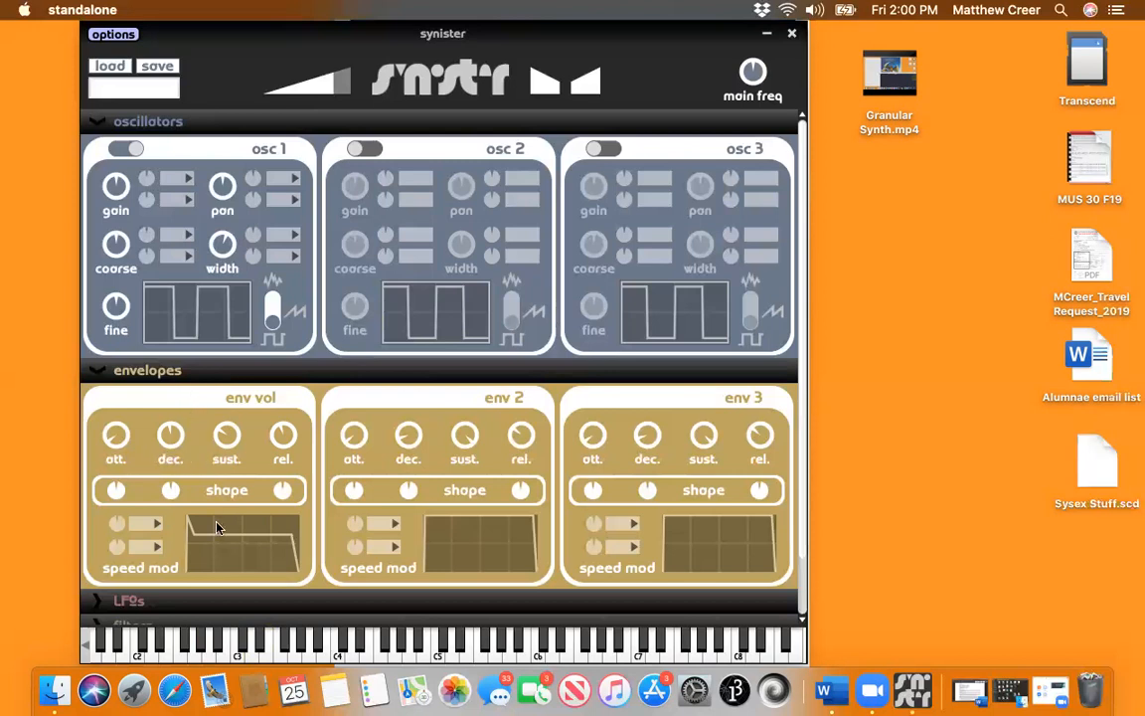
Step: Try lower and higher sustain levels on the volume envelope, settling at about -31
left_click_drag(222, 443, 224, 497)
left_click_drag(229, 438, 224, 388)
left_click_drag(226, 437, 227, 434)
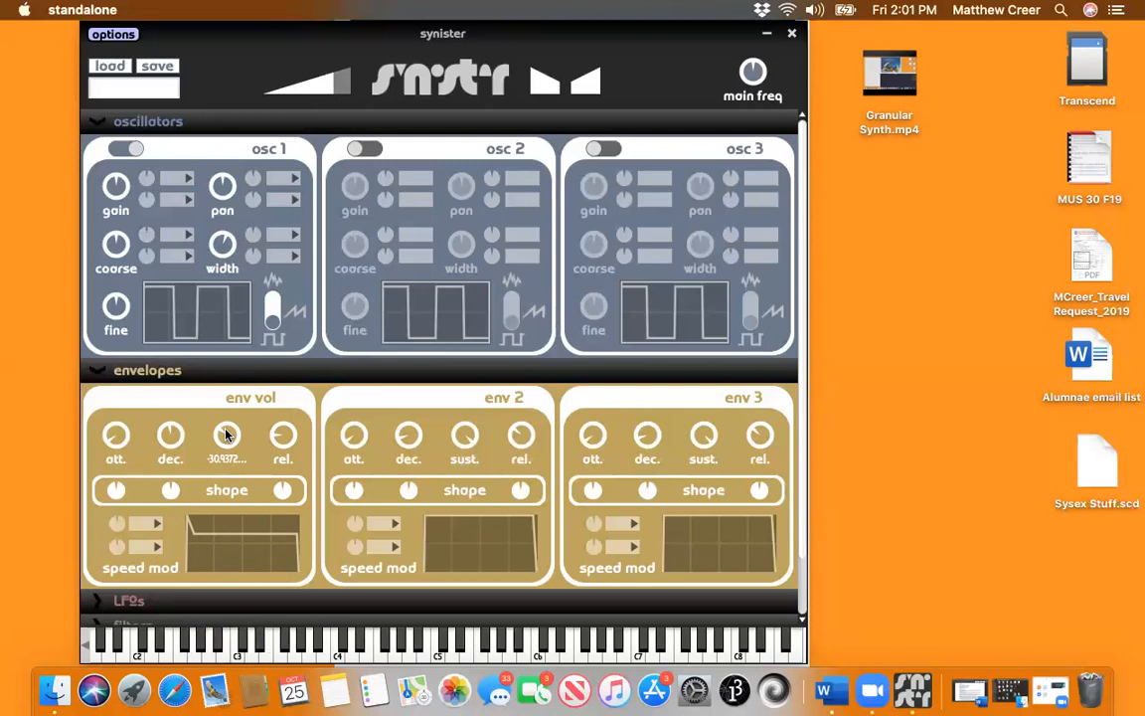
left_click_drag(227, 435, 224, 440)
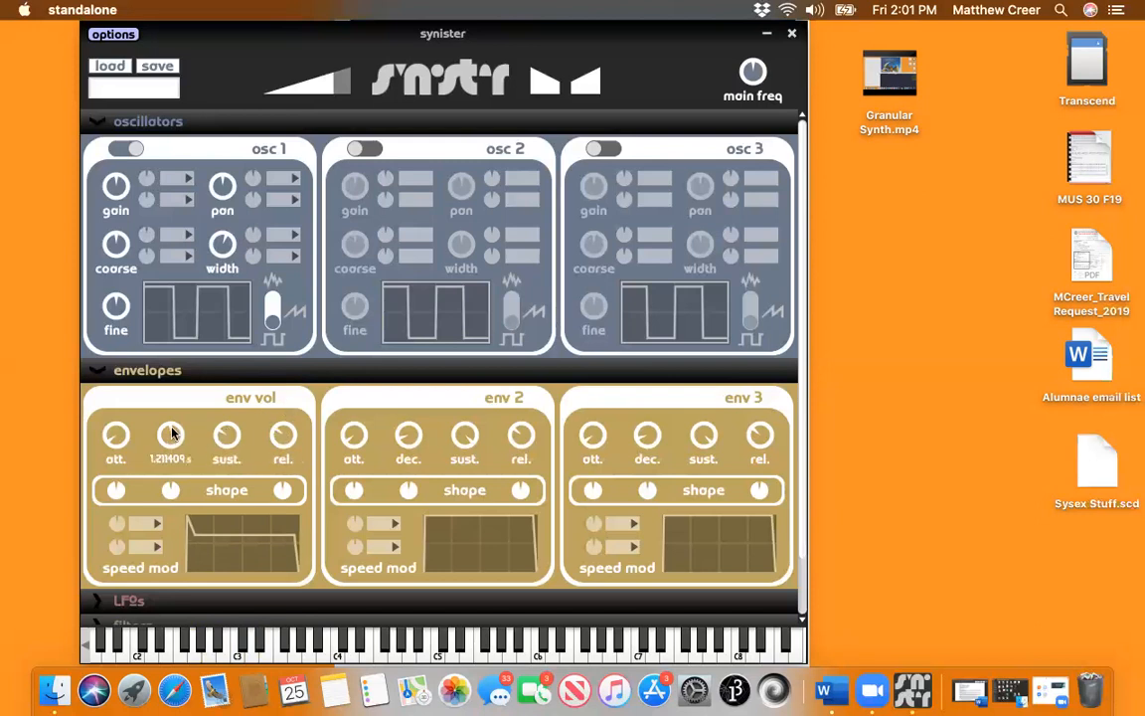
Step: Raise the volume envelope's attack to about 1.18 s and increase oscillator 1's pulse width
mouse_move(114, 435)
mouse_move(113, 434)
left_mouse_down()
mouse_move(112, 420)
mouse_move(119, 444)
mouse_move(118, 425)
left_mouse_up()
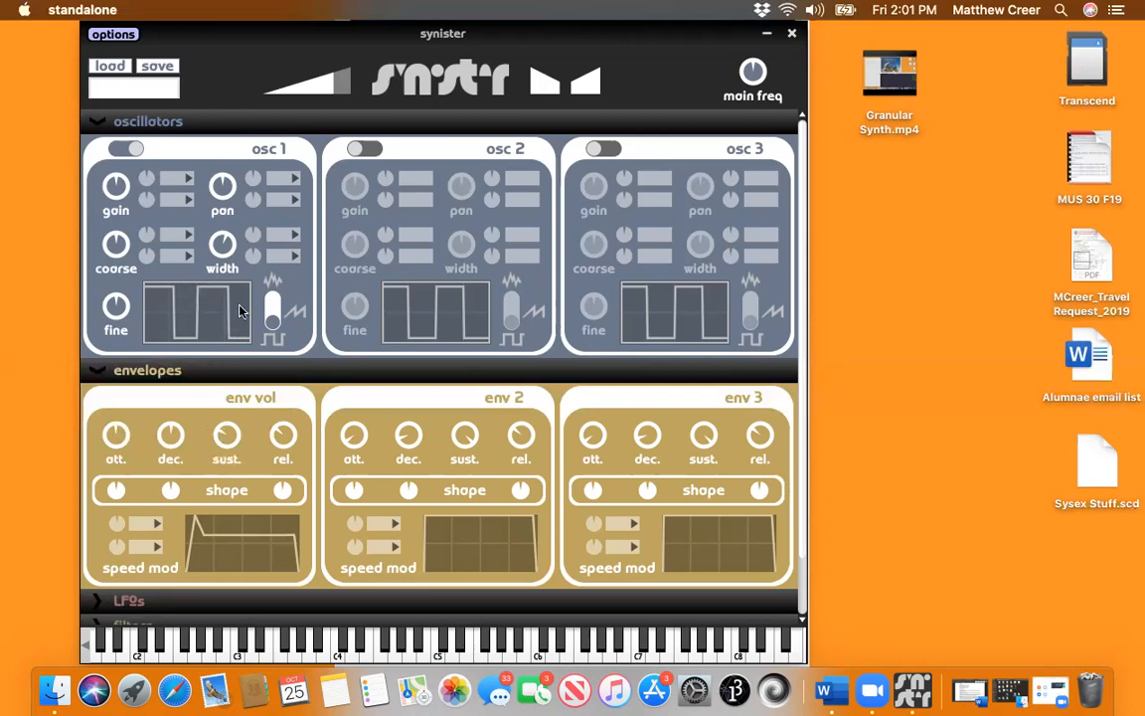
left_click_drag(221, 248, 220, 232)
mouse_move(177, 425)
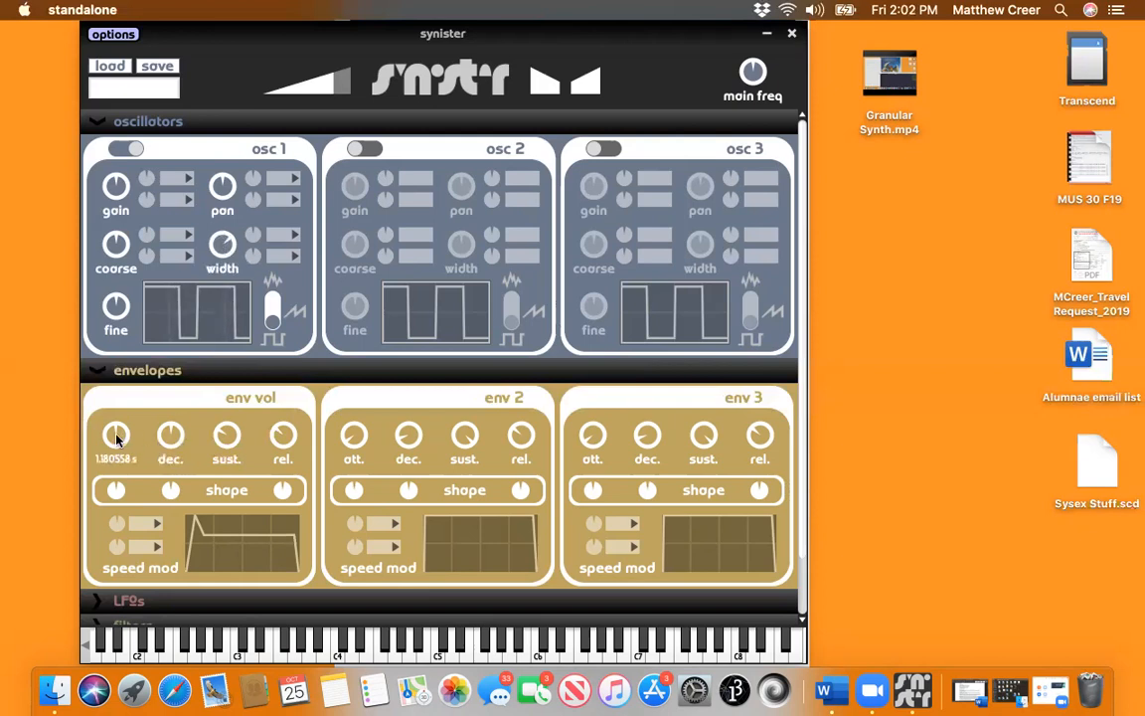
Step: Shorten the volume envelope's attack in stages to near its minimum, playing test notes between changes
mouse_move(114, 442)
left_click_drag(114, 442, 278, 438)
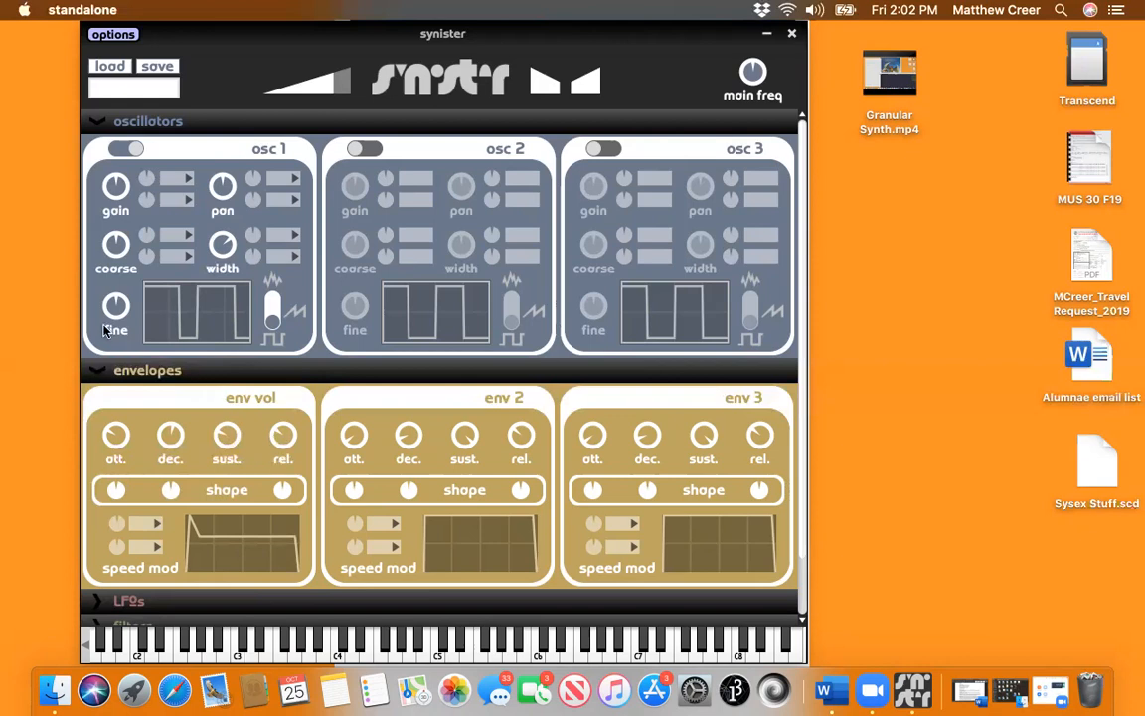
key("a")
key("a")
key("d")
key("a")
left_click_drag(112, 431, 109, 468)
key("a")
left_click_drag(114, 459, 118, 477)
Step: Play several notes to hear the fast attack, and increase oscillator 1's pulse width further
key("a")
key("a")
key("s")
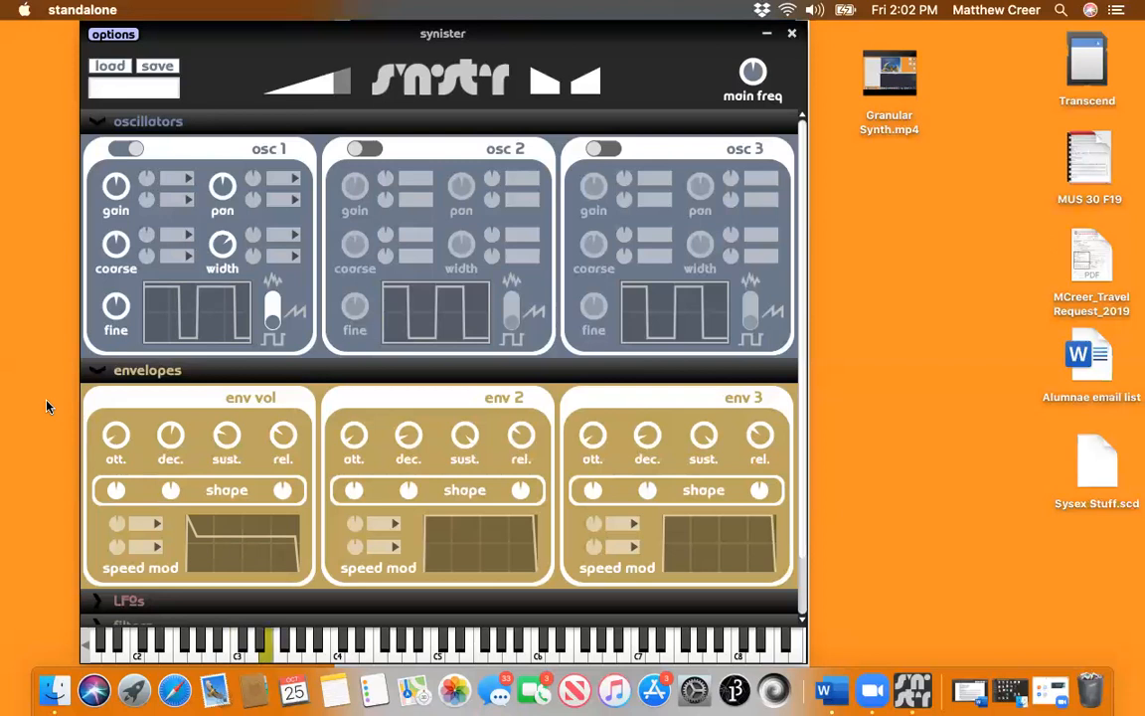
key("a")
key("a")
key("s")
key("a")
key("a")
mouse_move(221, 227)
left_mouse_down()
mouse_move(219, 239)
mouse_move(221, 228)
left_mouse_up()
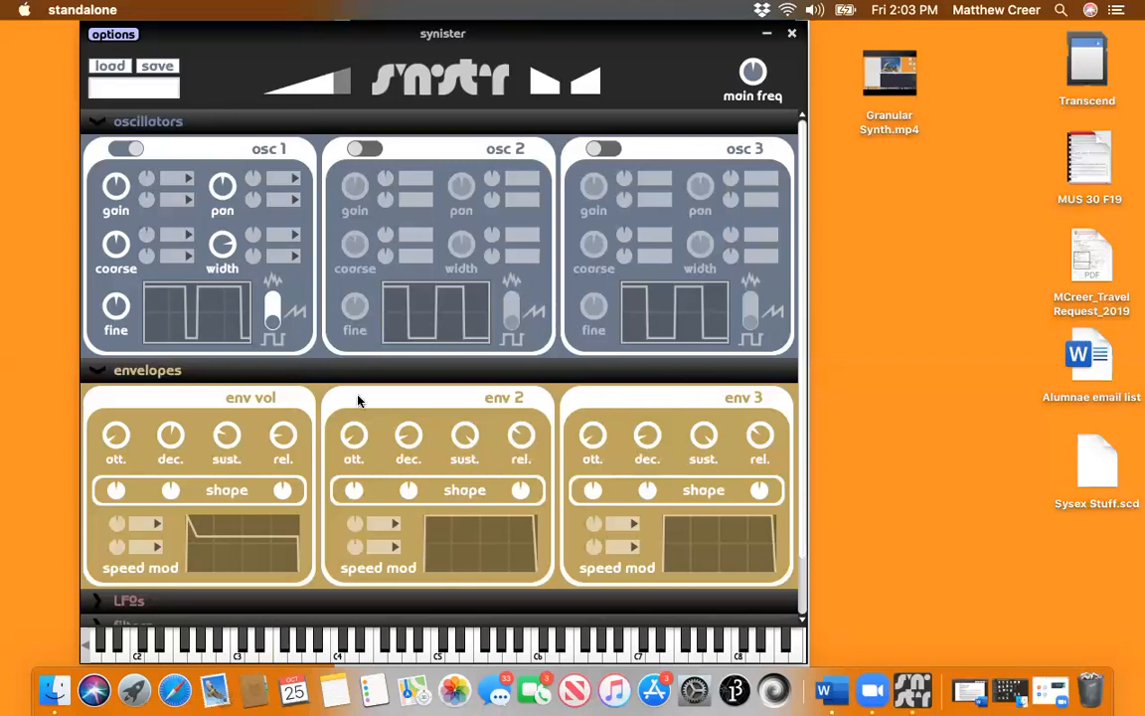
Step: Switch oscillator 1's waveform from square to sawtooth and on to noise
scroll(346, 401, "down", 2)
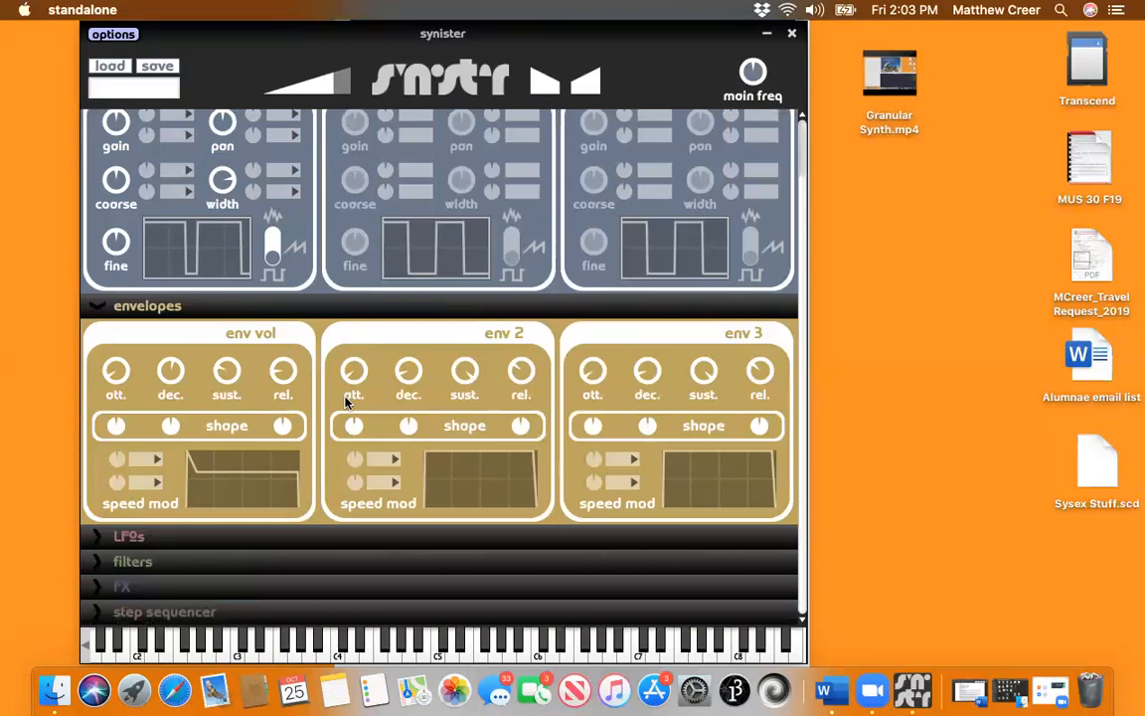
scroll(345, 401, "up", 2)
scroll(346, 401, "down", 1)
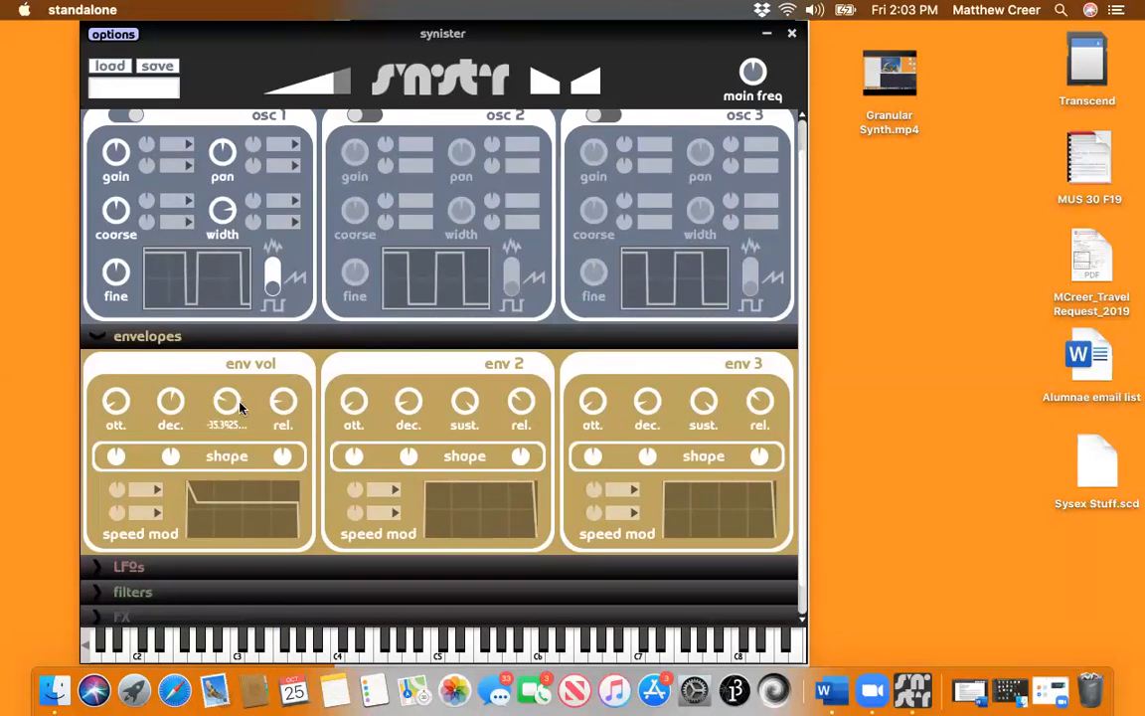
left_click(273, 283)
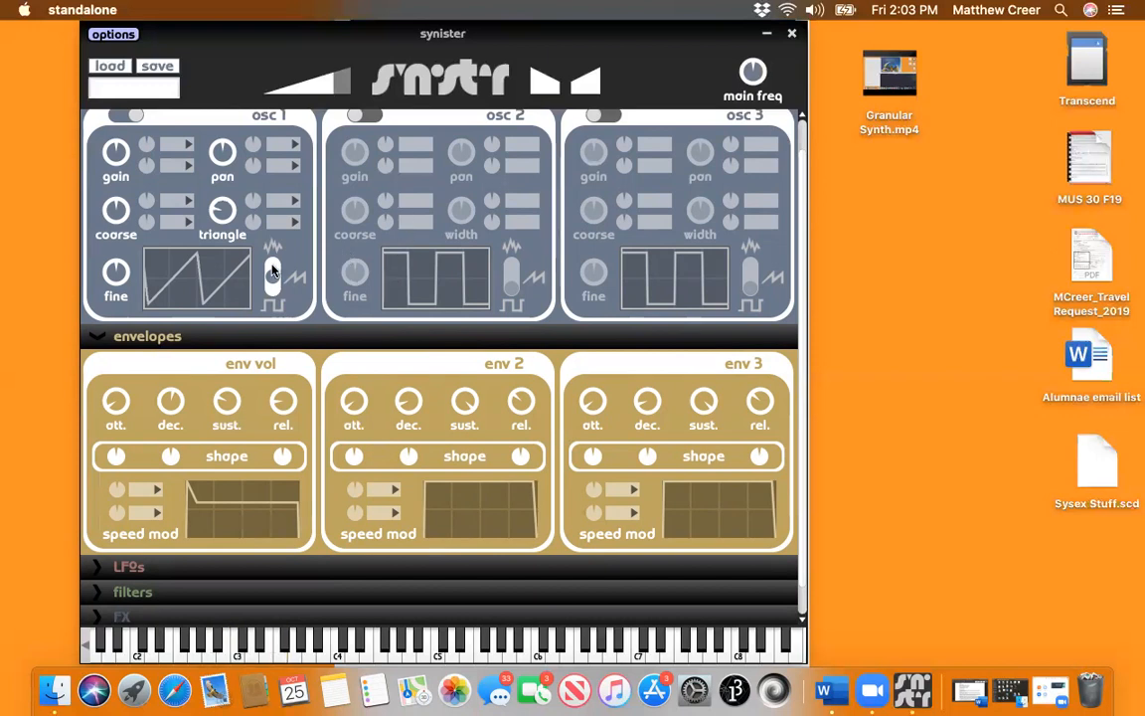
left_click_drag(273, 271, 275, 260)
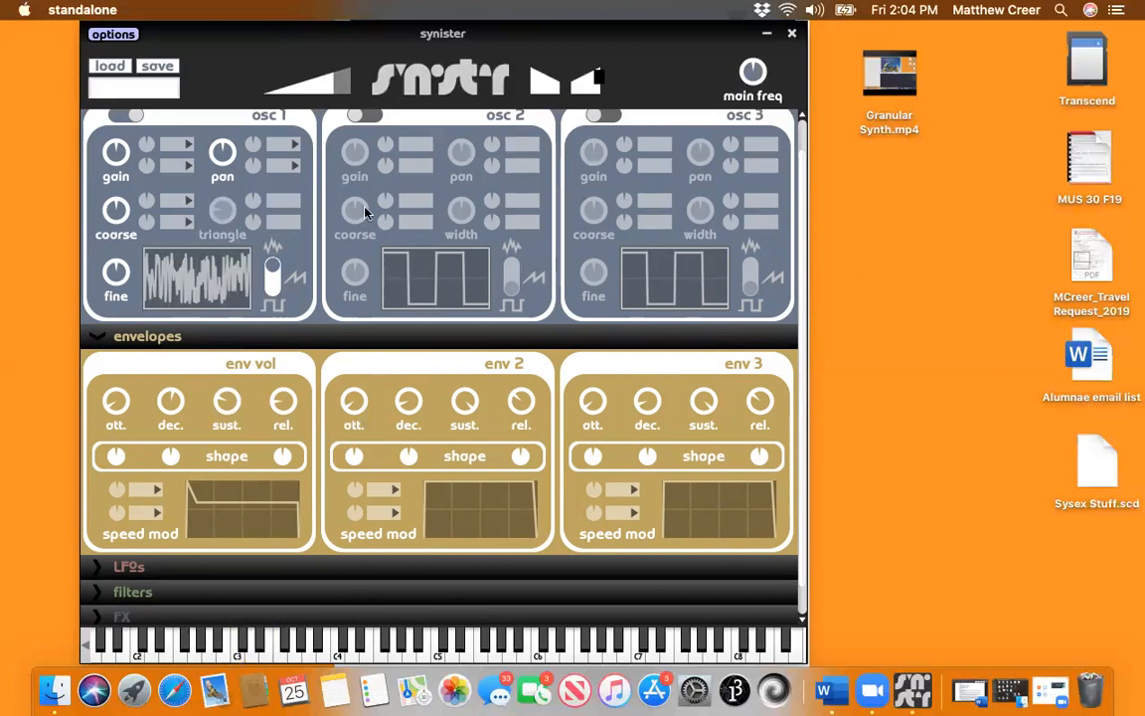
Step: Look over the synth's sections and play a few notes to hear oscillator 1's noise waveform
scroll(359, 201, "down", 2)
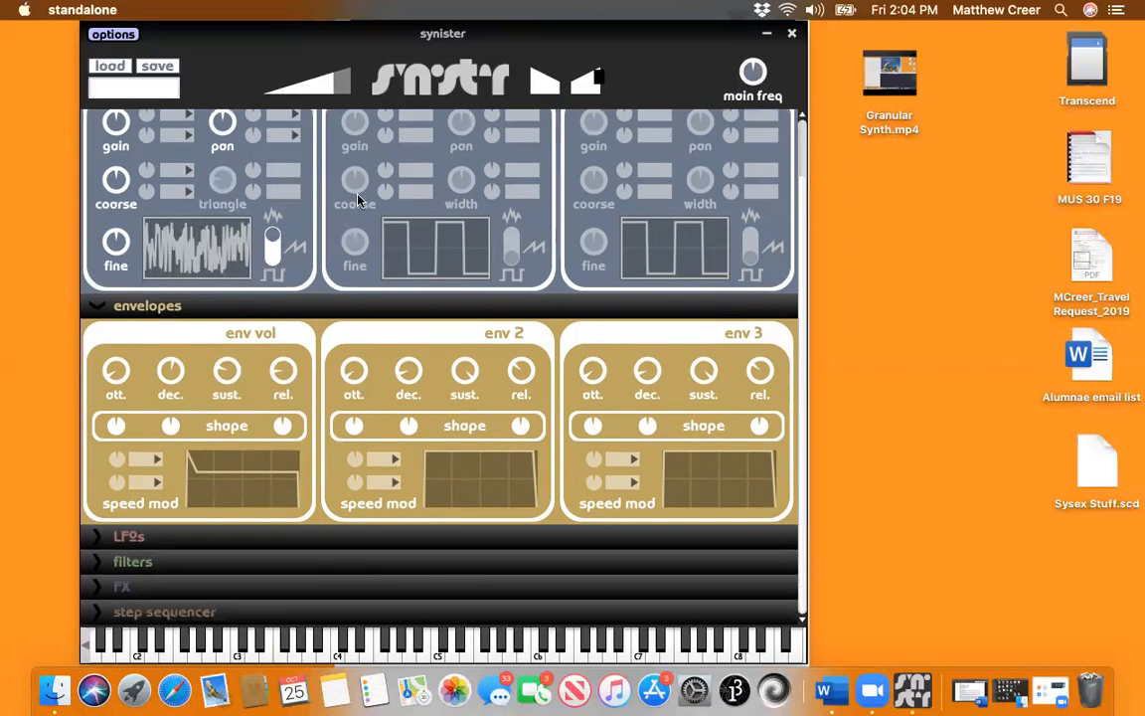
scroll(359, 201, "up", 2)
scroll(358, 200, "down", 2)
scroll(359, 200, "up", 2)
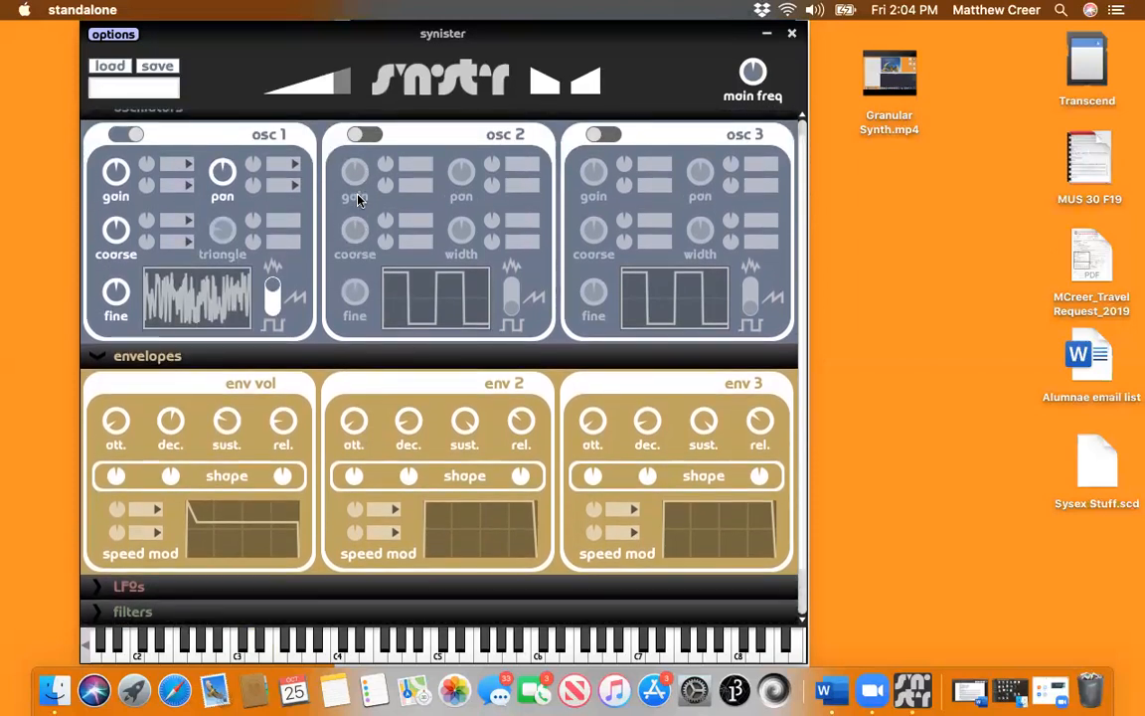
scroll(359, 201, "down", 2)
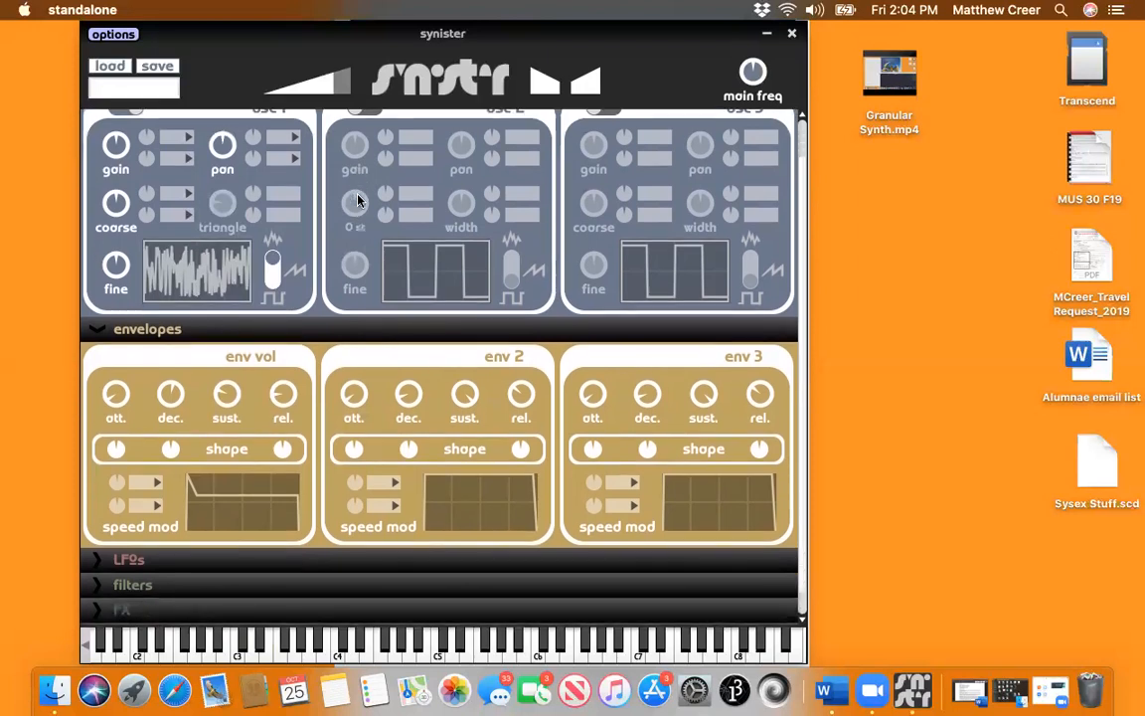
key("a")
key("s")
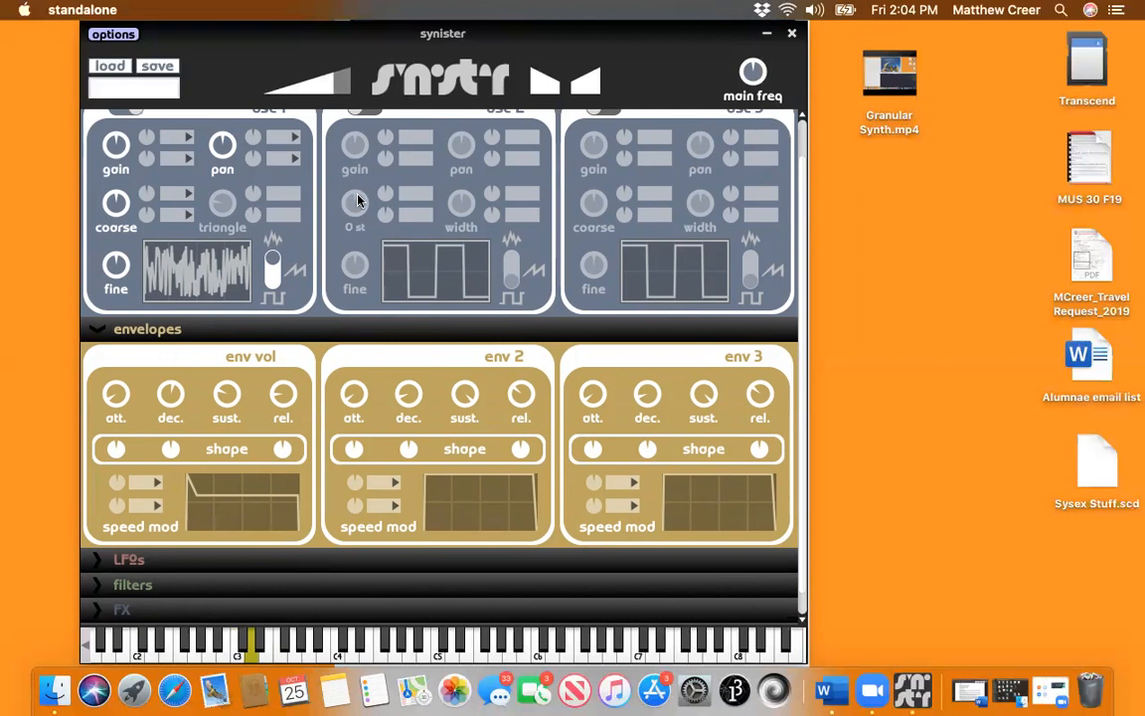
key("a")
Step: Expand the filters section and turn on filter 1 in lowpass mode
scroll(318, 301, "down", 2)
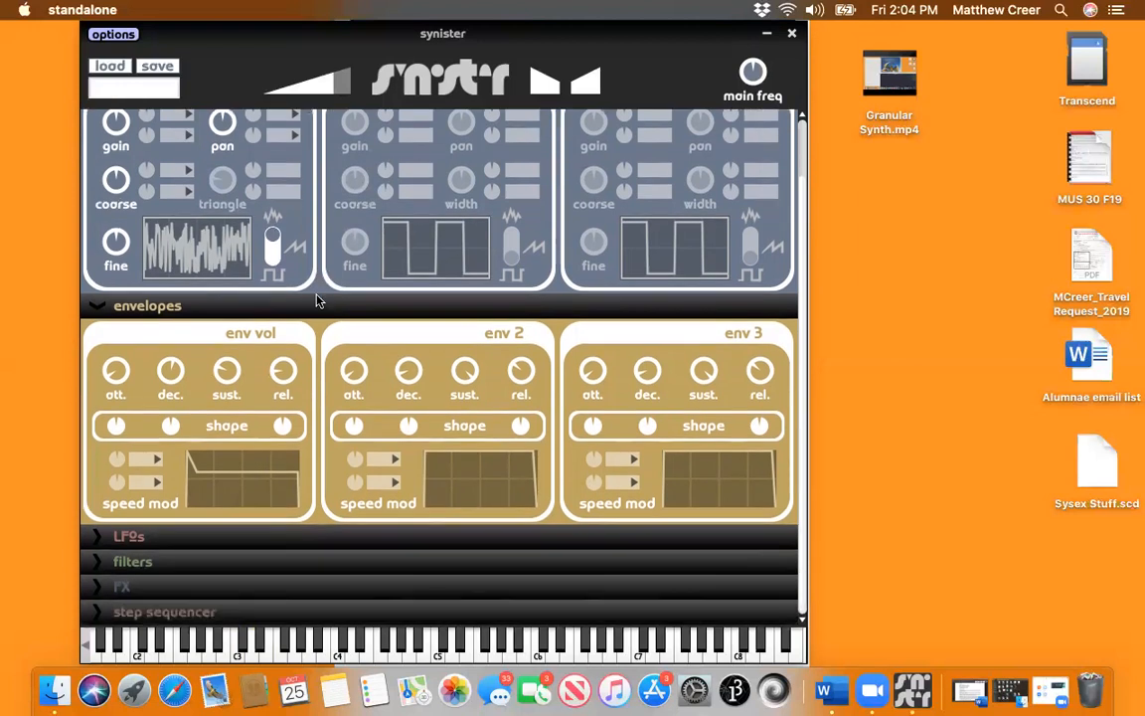
left_click(139, 561)
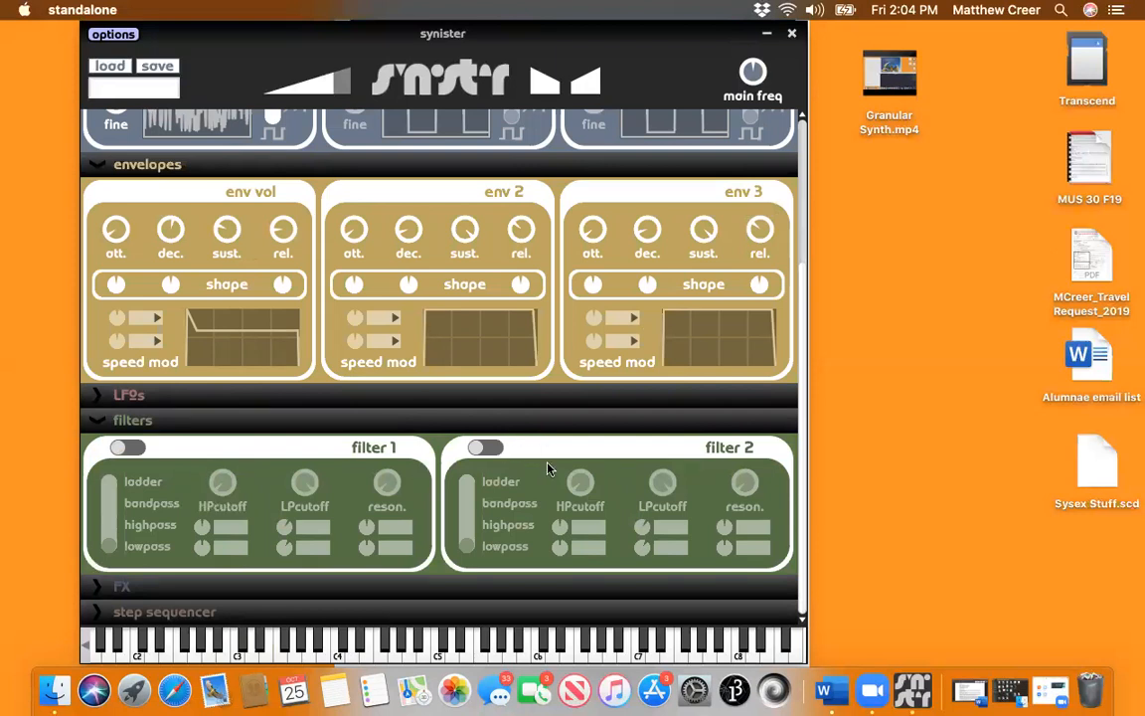
left_click(131, 447)
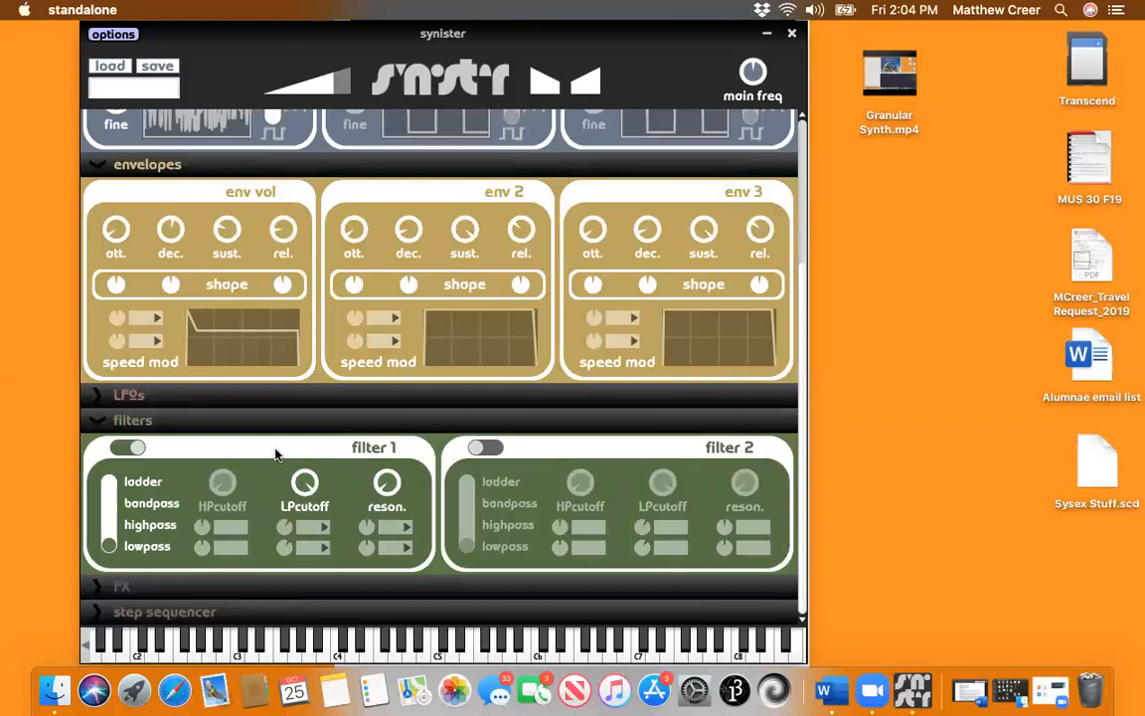
Step: Play notes while lowering filter 1's lowpass cutoff to about 1003 Hz
key("a")
mouse_move(316, 483)
key("a")
left_click_drag(302, 484, 302, 569)
key("a")
mouse_move(304, 484)
left_mouse_down()
mouse_move(302, 424)
mouse_move(275, 447)
mouse_move(274, 437)
mouse_move(308, 458)
mouse_move(302, 511)
mouse_move(276, 437)
mouse_move(274, 502)
mouse_move(303, 515)
mouse_move(302, 500)
left_mouse_up()
mouse_move(307, 485)
mouse_move(308, 485)
left_mouse_down()
mouse_move(308, 517)
mouse_move(307, 452)
mouse_move(304, 505)
left_mouse_up()
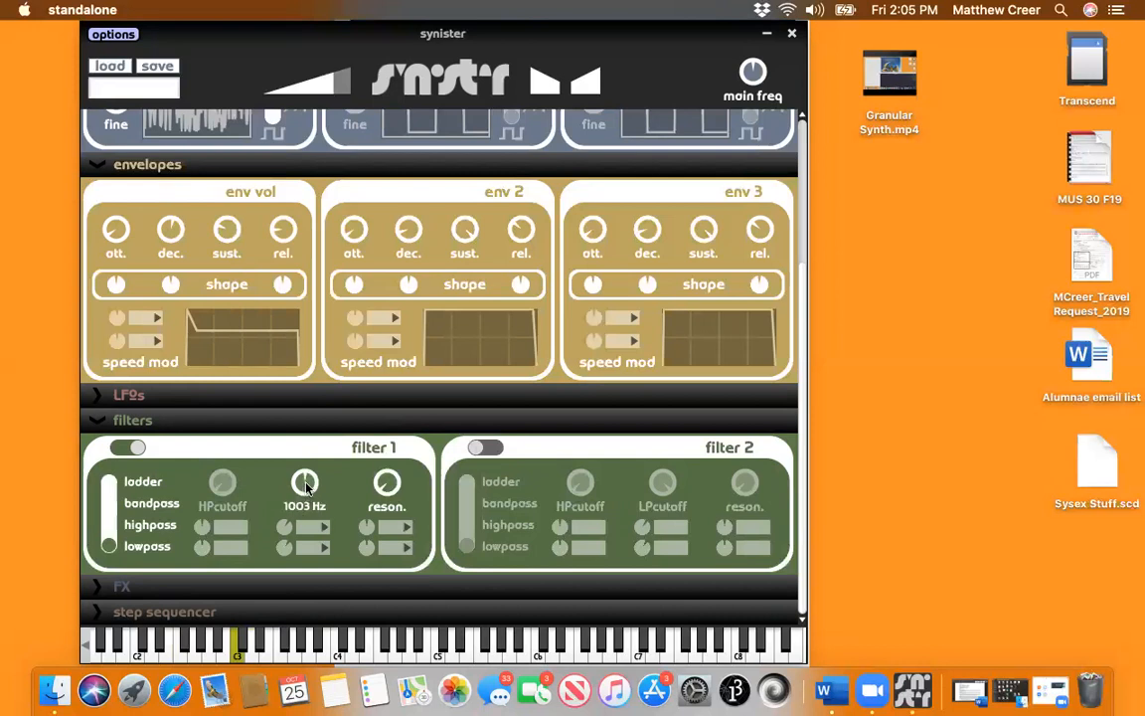
Step: Lengthen the volume envelope's release and sweep filter 1's lowpass cutoff up and down
left_click_drag(286, 233, 295, 128)
left_click_drag(286, 243, 288, 263)
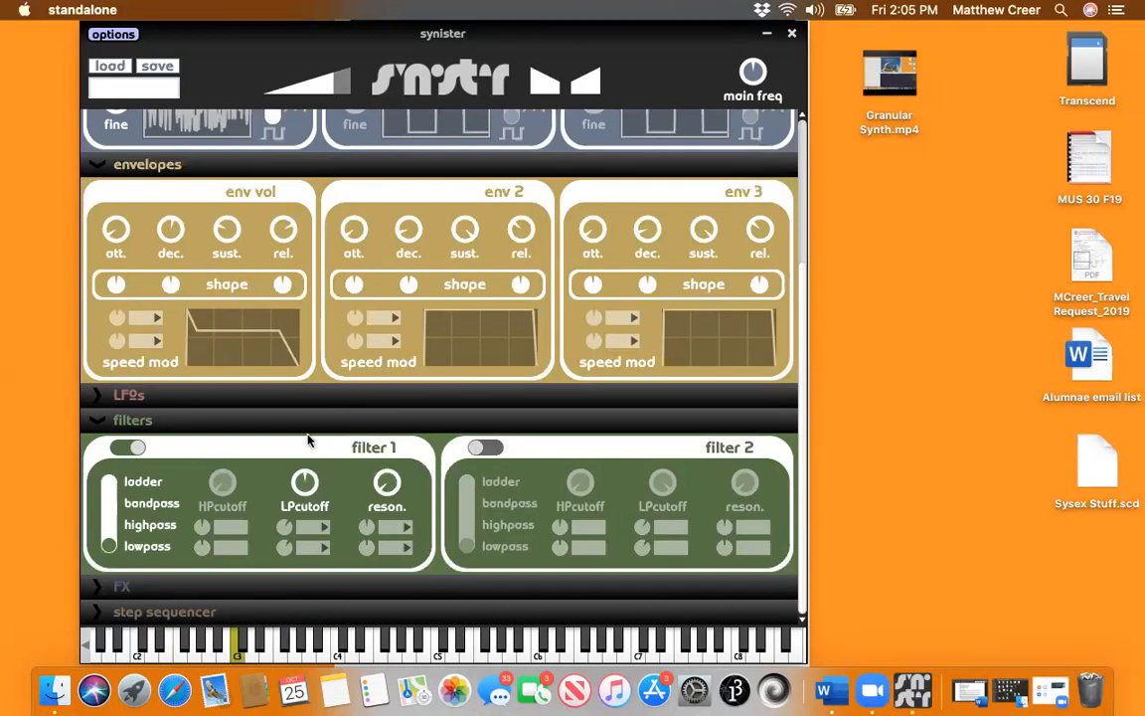
left_click_drag(298, 485, 302, 413)
left_click_drag(306, 491, 283, 457)
left_click_drag(311, 502, 311, 515)
Step: Return the volume envelope to a short release and set filter 1's lowpass cutoff to about 3831 Hz
left_click_drag(286, 231, 290, 383)
mouse_move(302, 479)
left_mouse_down()
mouse_move(306, 470)
mouse_move(306, 504)
mouse_move(307, 463)
left_mouse_up()
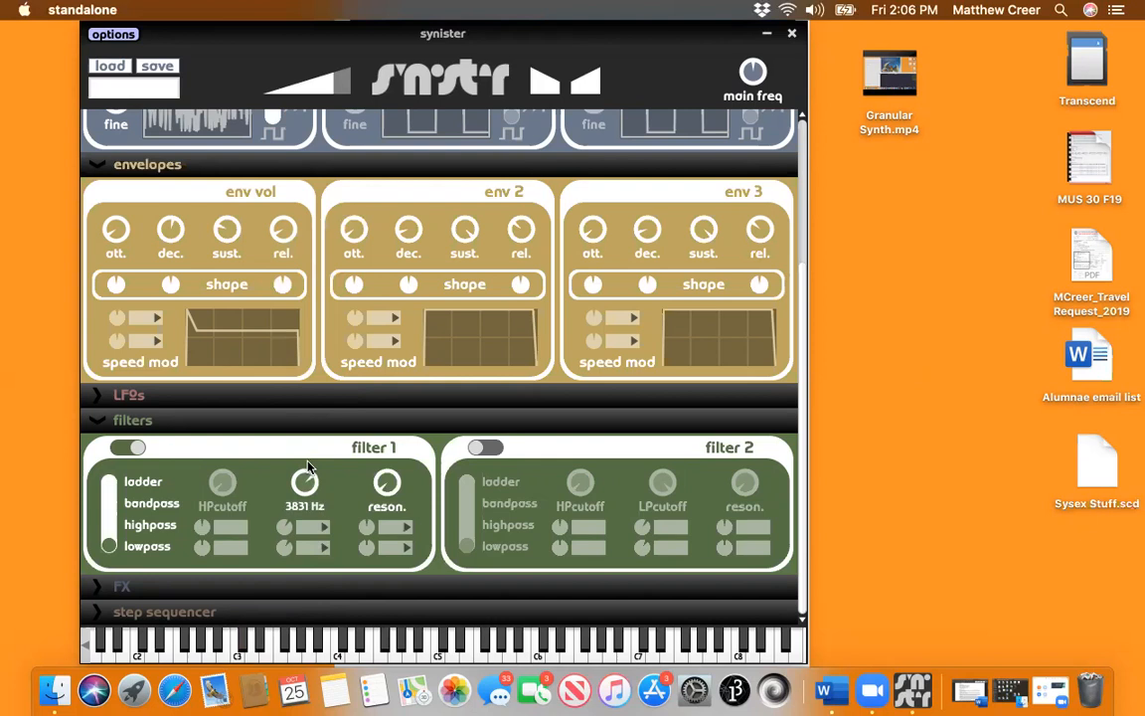
Step: Switch filter 1 to highpass and sweep its cutoff up and down while playing notes
left_click_drag(118, 536, 109, 523)
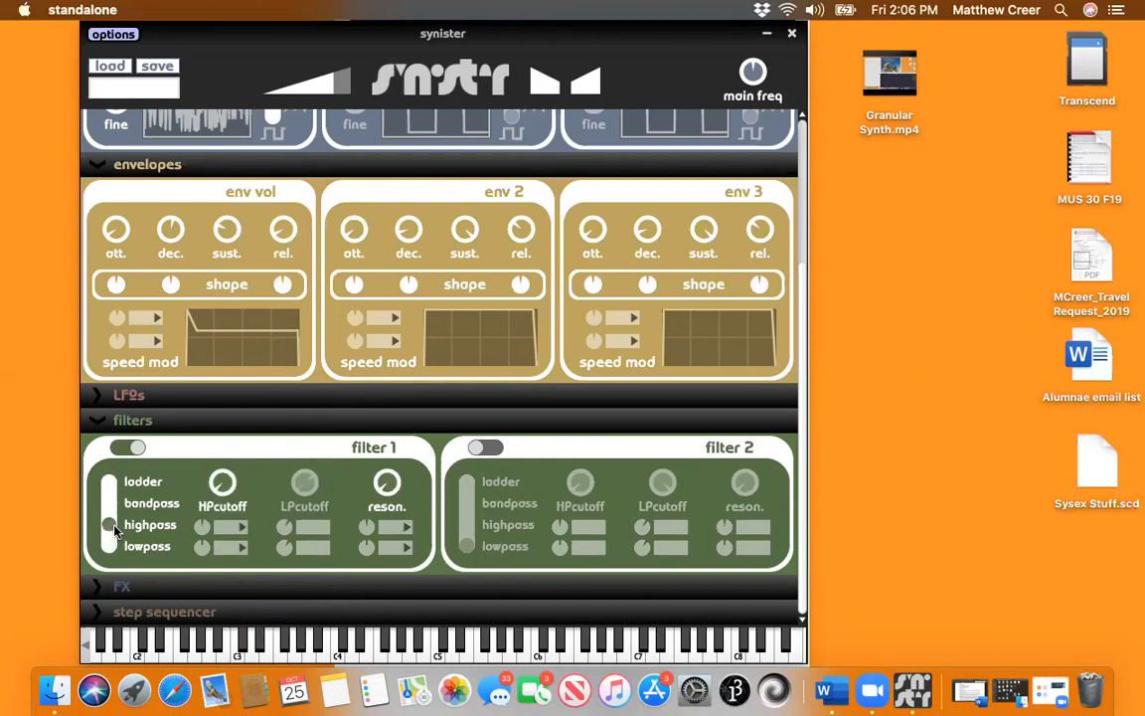
left_click_drag(224, 494, 225, 434)
key("a")
key("s")
key("a")
key("s")
key("a")
left_click_drag(222, 482, 213, 576)
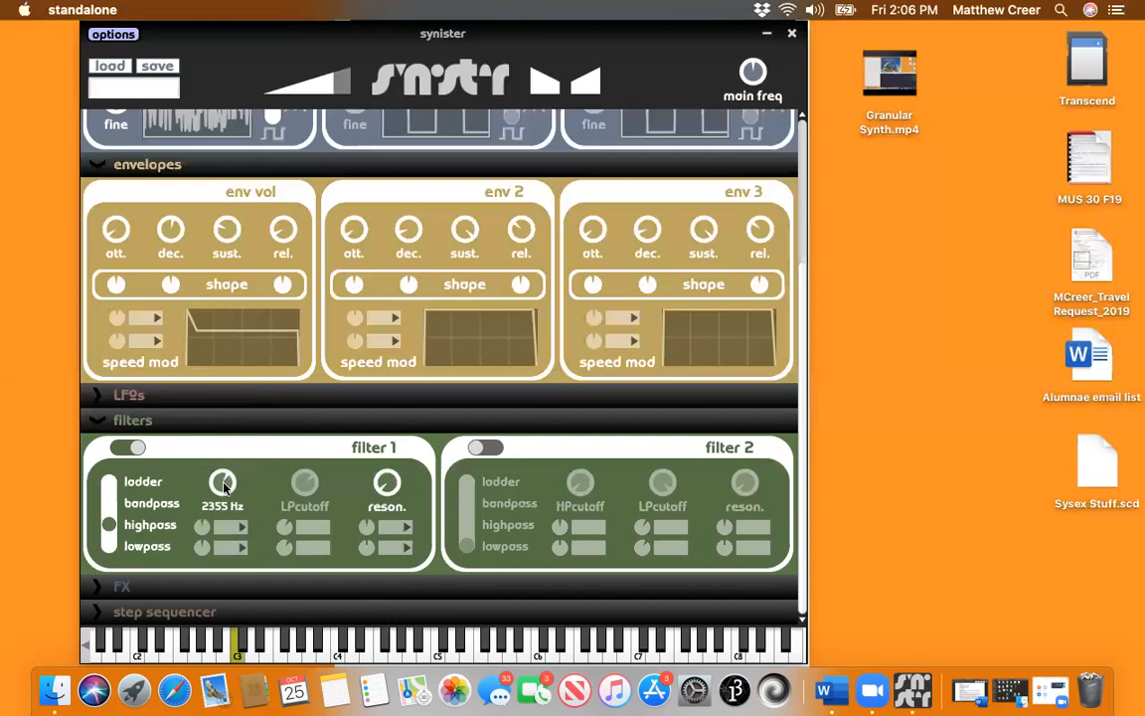
left_click_drag(220, 513, 219, 501)
Step: Switch filter 1 to bandpass, narrow the band with both cutoffs, and set the highpass cutoff to about 713 Hz
left_click(109, 503)
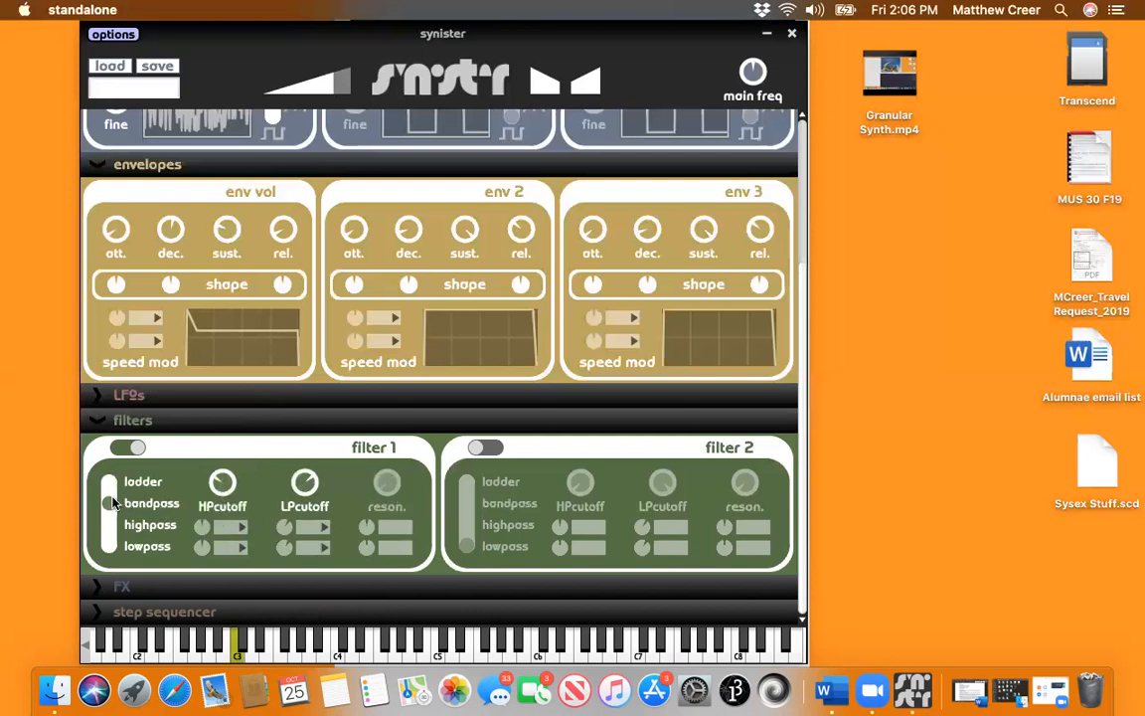
left_click_drag(212, 486, 224, 466)
left_click_drag(300, 487, 303, 500)
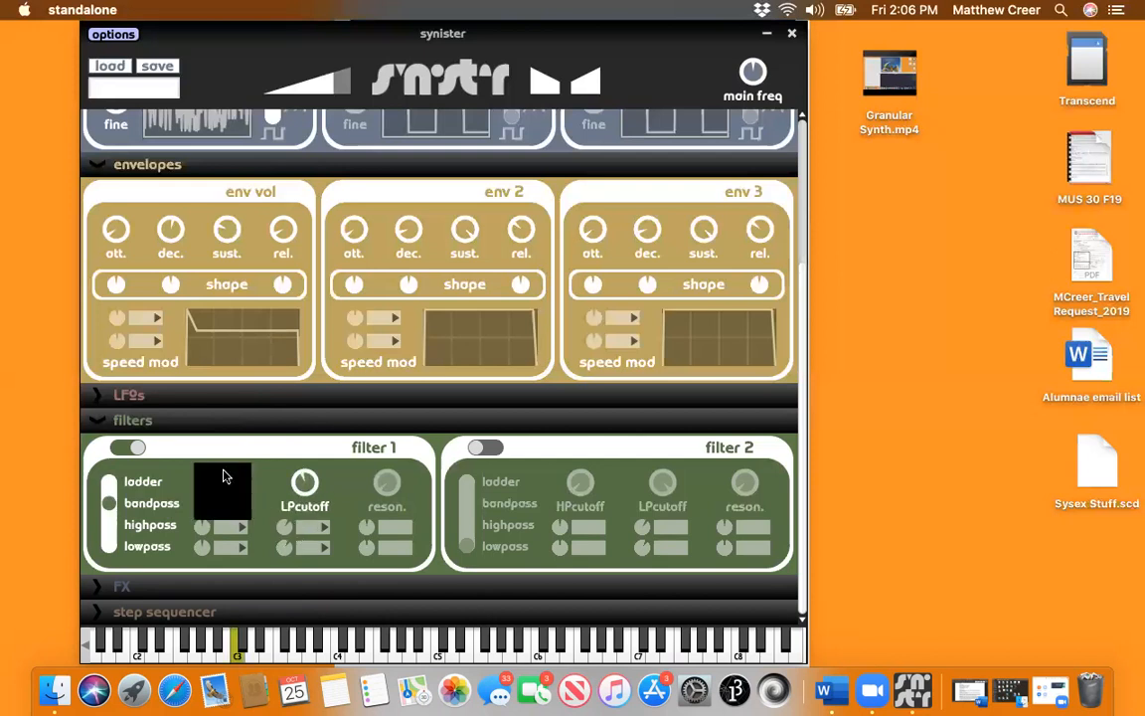
left_click_drag(223, 481, 218, 497)
mouse_move(304, 484)
left_mouse_down()
mouse_move(317, 452)
mouse_move(304, 485)
left_mouse_up()
left_click_drag(224, 483, 246, 469)
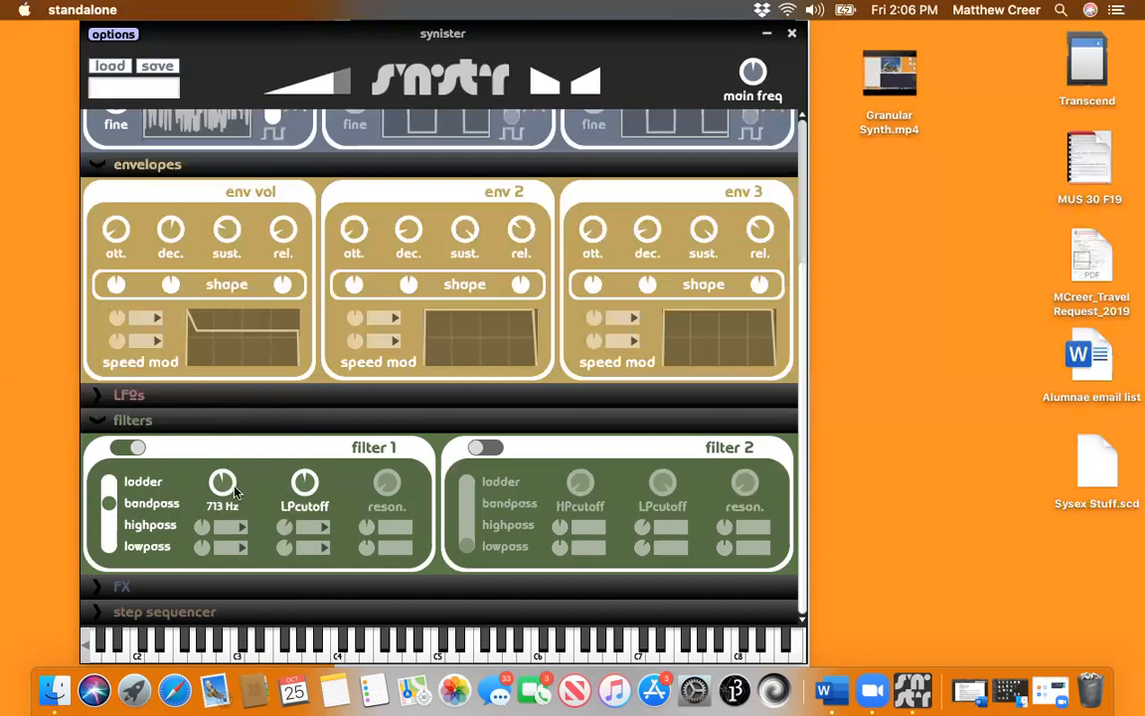
Step: Sweep filter 1's highpass and lowpass cutoffs up and down to shift and resize the bandpass range
left_click_drag(225, 482, 241, 454)
left_click_drag(294, 482, 283, 520)
left_click_drag(224, 481, 198, 535)
left_click_drag(298, 480, 313, 427)
left_click_drag(301, 486, 302, 446)
left_click_drag(217, 487, 219, 469)
left_click_drag(300, 477, 301, 483)
Step: Switch filter 1 back to lowpass, sweep its cutoff, and lower it to about 132 Hz
left_click(110, 553)
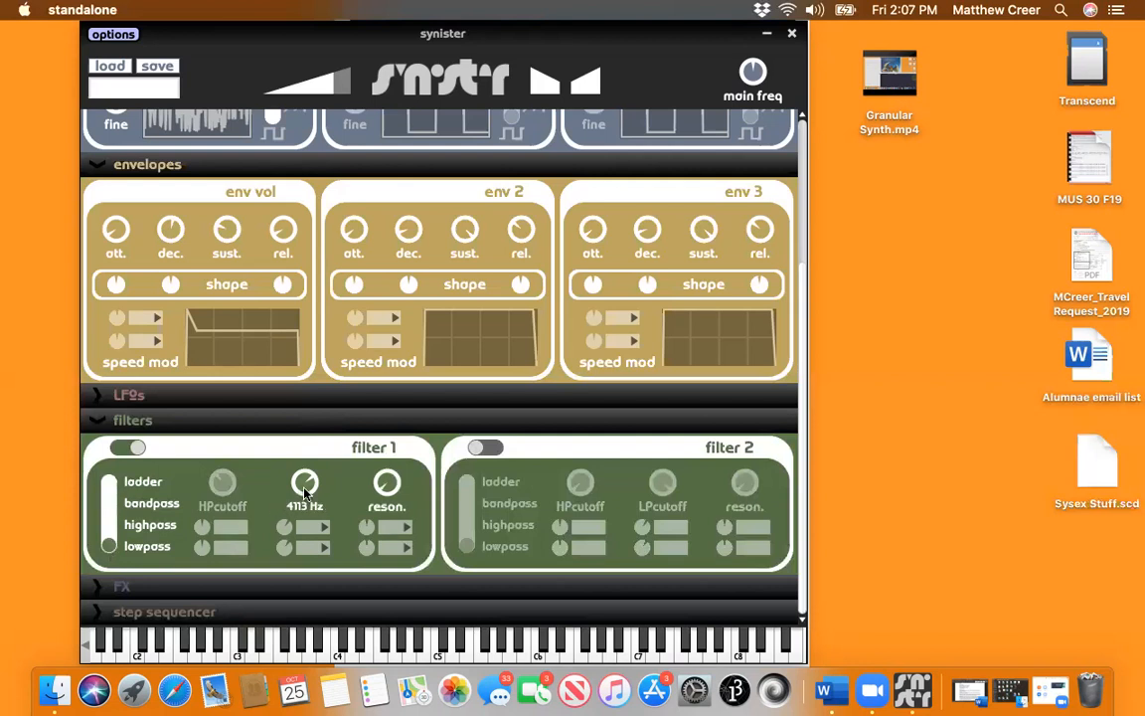
left_click_drag(304, 490, 294, 507)
left_click_drag(308, 486, 274, 418)
left_click_drag(300, 540, 300, 562)
mouse_move(302, 490)
left_mouse_down()
mouse_move(301, 517)
mouse_move(310, 474)
mouse_move(269, 503)
mouse_move(303, 490)
left_mouse_up()
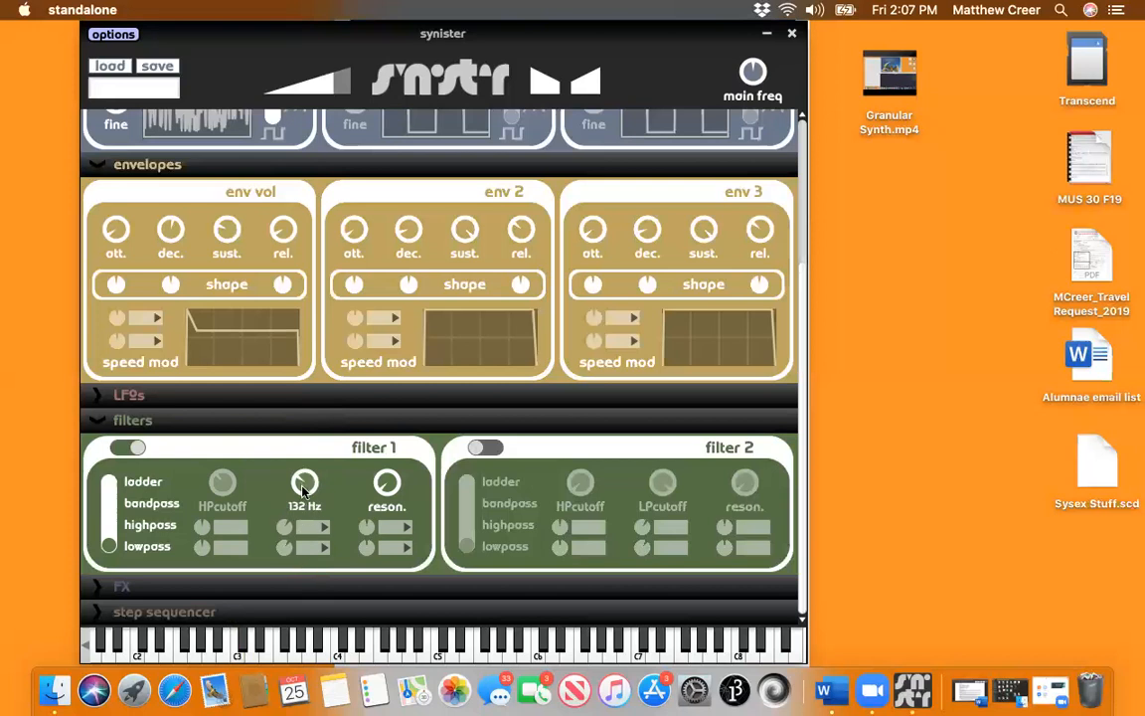
Step: Switch filter 1 to highpass, sweep its cutoff up and down, and set it to about 21 Hz
left_click(111, 524)
left_click_drag(222, 484, 222, 509)
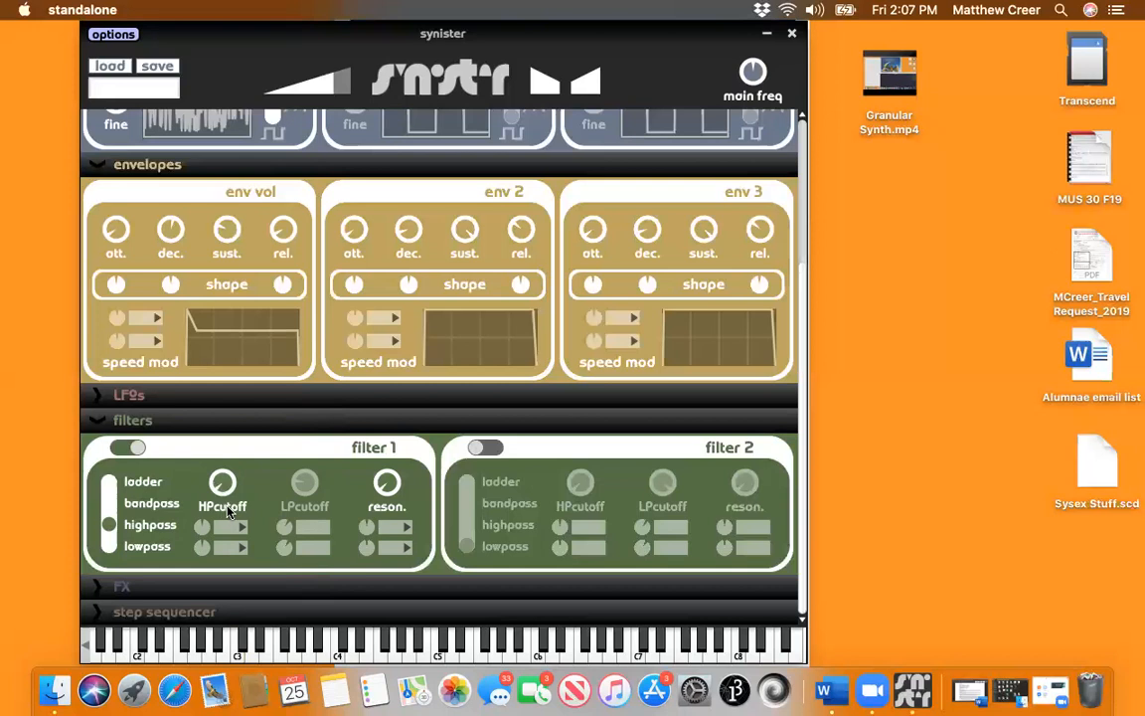
left_click_drag(222, 484, 228, 412)
left_click_drag(224, 481, 214, 521)
left_click_drag(223, 484, 199, 437)
left_click_drag(222, 515, 227, 487)
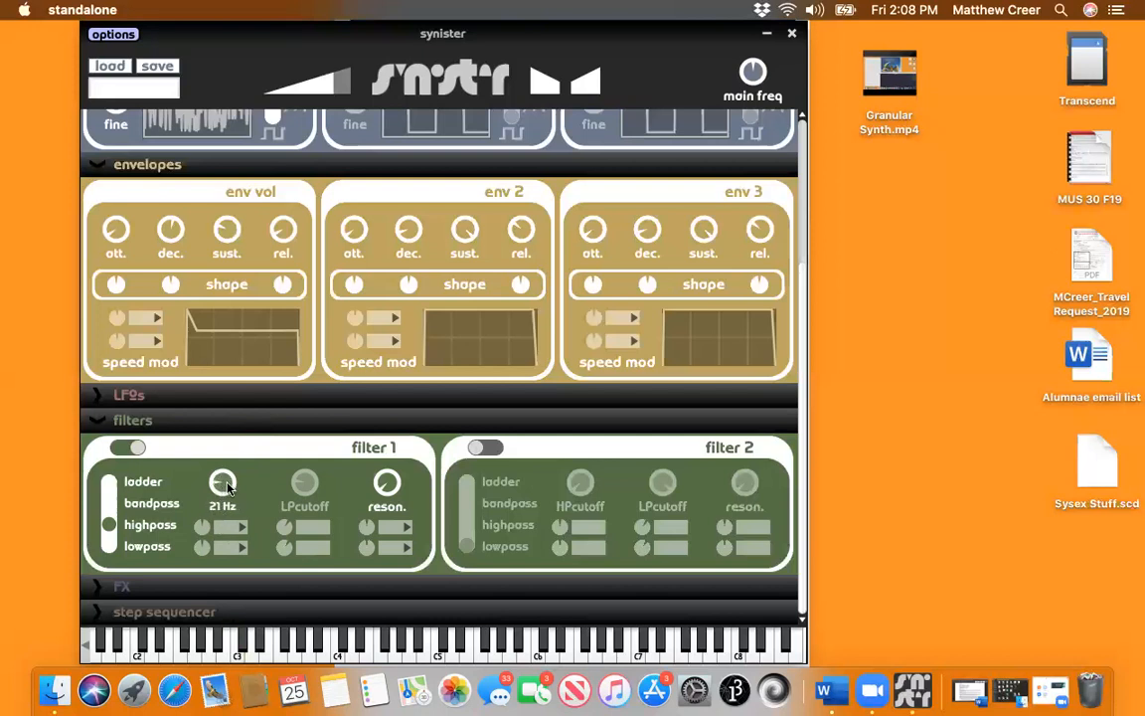
Step: Switch filter 1 to bandpass and raise its highpass and lowpass cutoffs towards mid-range
left_click(107, 505)
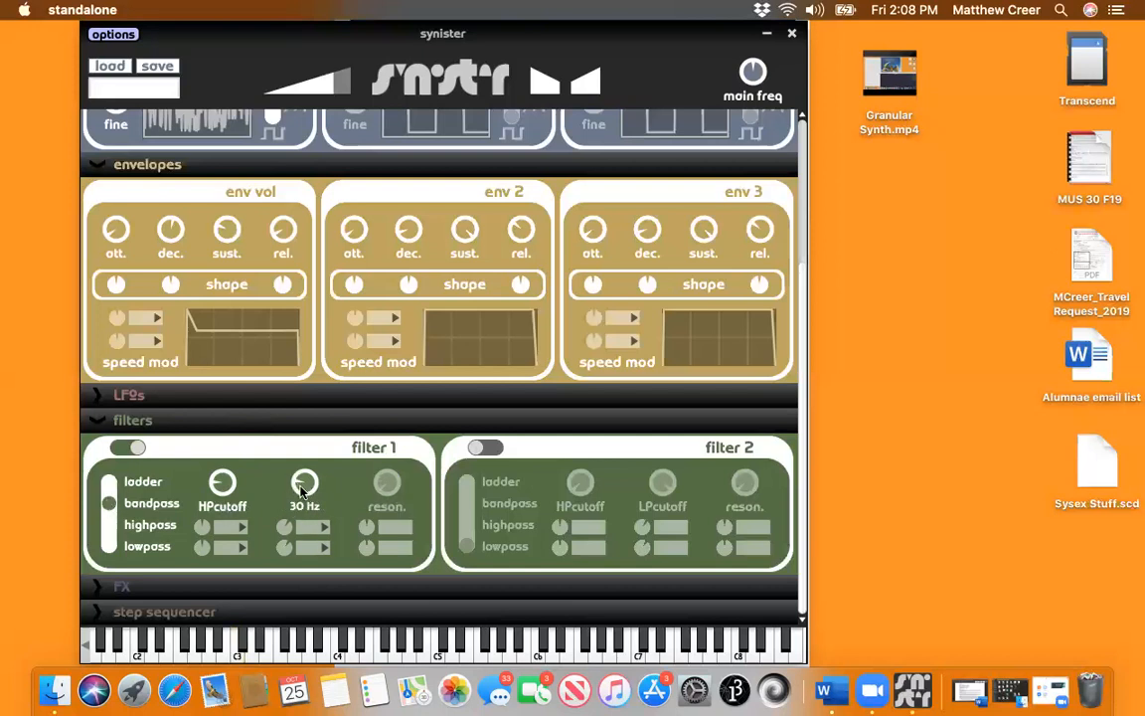
mouse_move(224, 484)
left_mouse_down()
mouse_move(225, 466)
mouse_move(222, 500)
mouse_move(227, 483)
left_mouse_up()
mouse_move(300, 488)
left_mouse_down()
mouse_move(312, 460)
mouse_move(310, 481)
mouse_move(309, 472)
left_mouse_up()
Step: Step filter 1 through the ladder, lowpass and highpass types and return it to bandpass
left_click(111, 483)
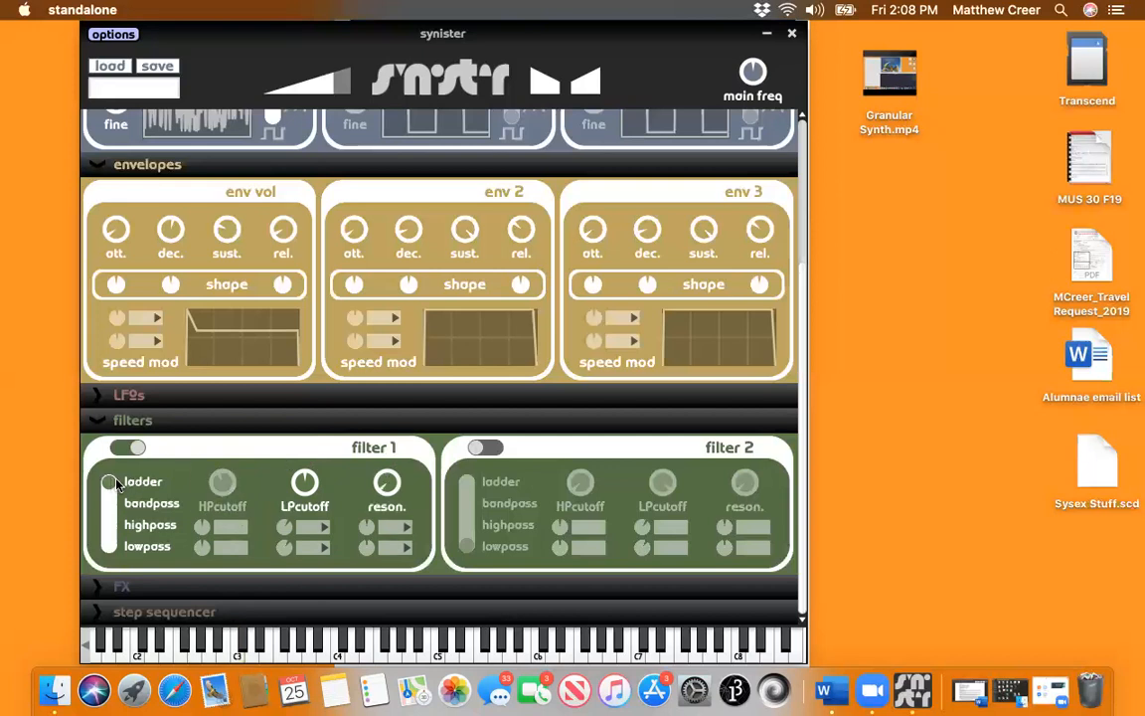
left_click_drag(116, 507, 119, 552)
left_click(115, 530)
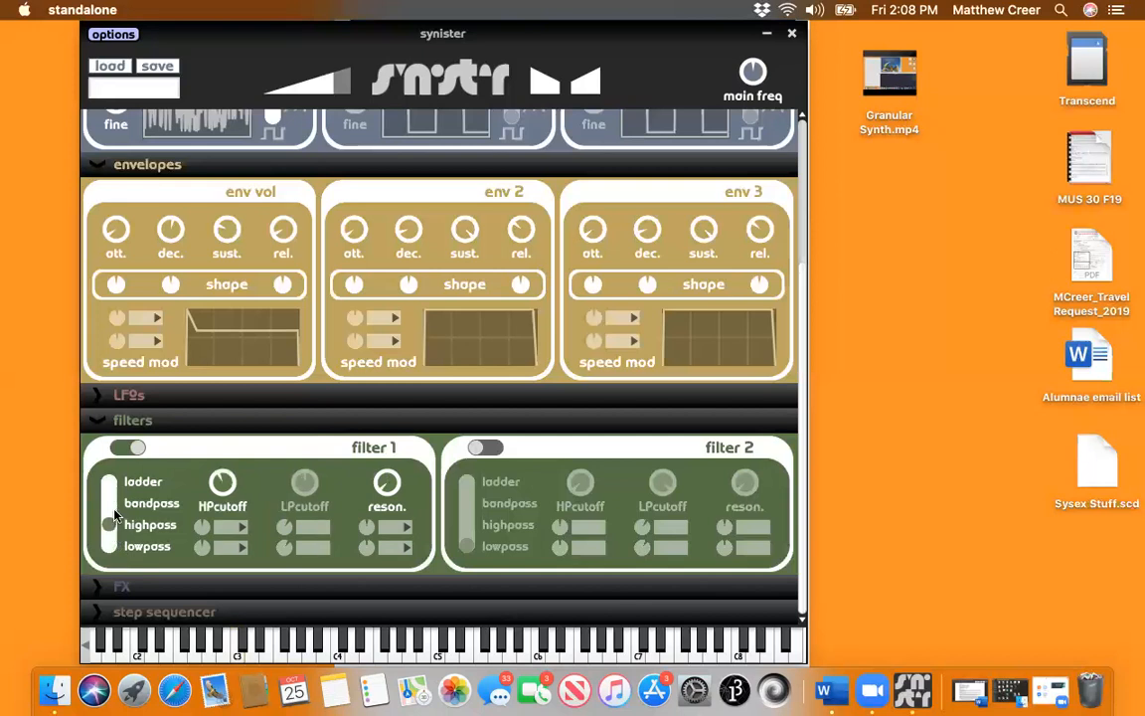
left_click(115, 506)
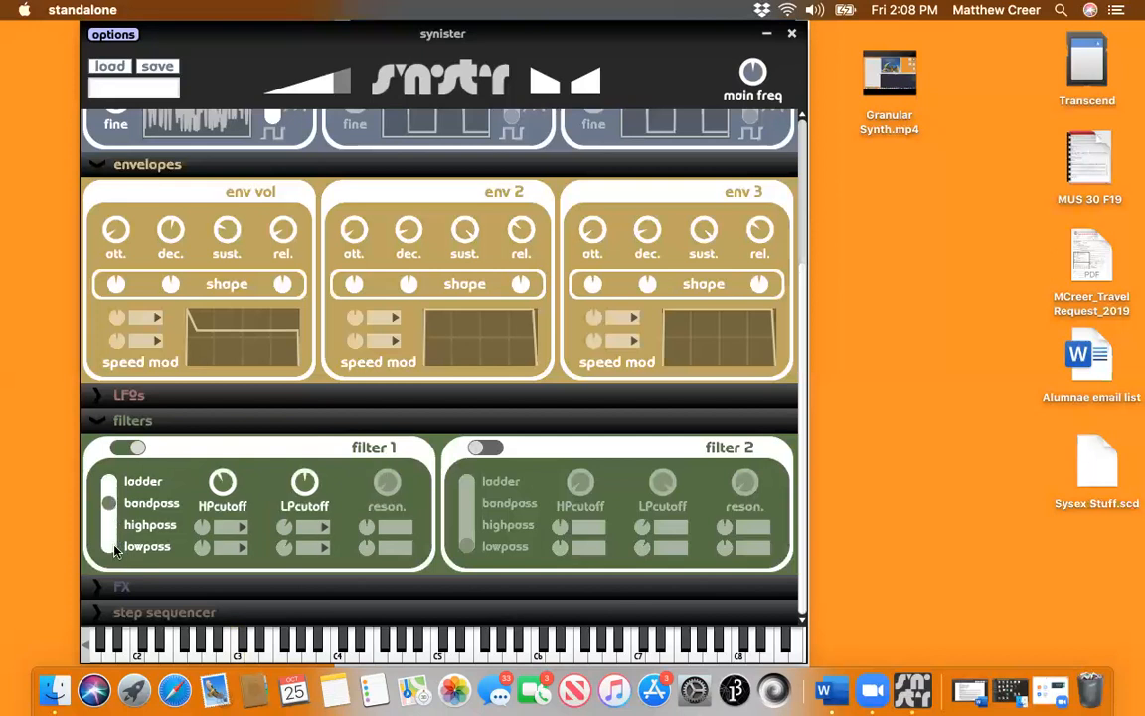
Step: Switch filter 1 to lowpass and play notes while adjusting its cutoff and raising its resonance
left_click(112, 548)
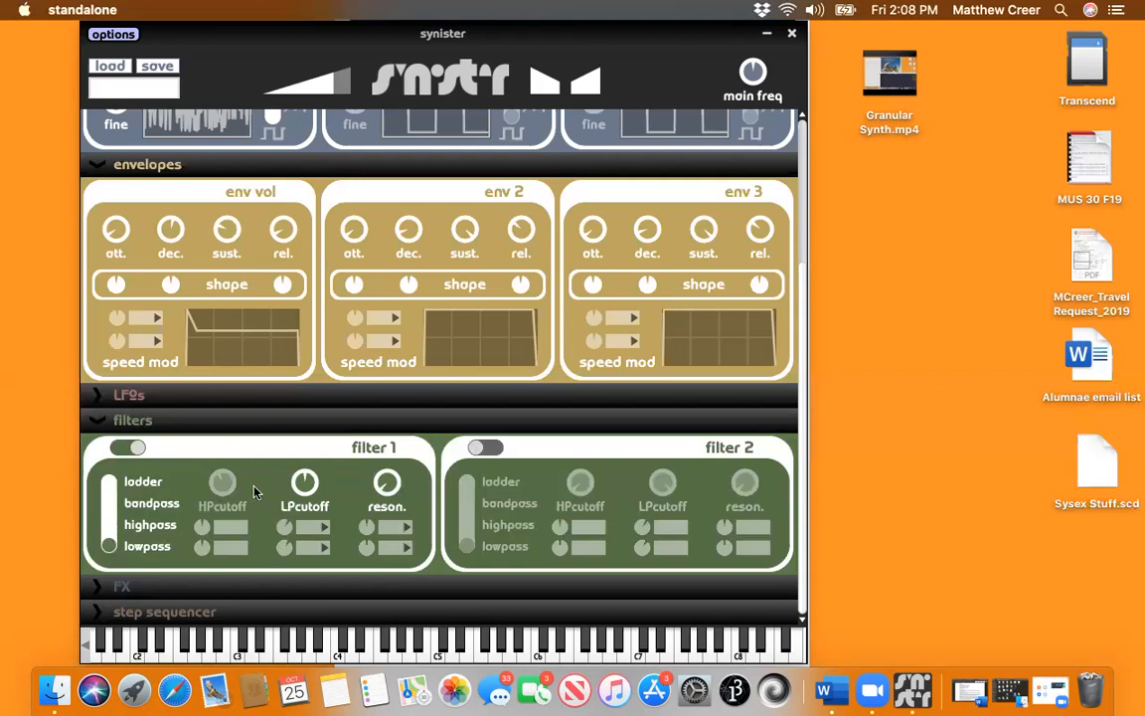
mouse_move(306, 483)
left_mouse_down()
mouse_move(303, 509)
mouse_move(303, 476)
left_mouse_up()
left_click_drag(394, 485, 405, 404)
mouse_move(388, 477)
left_mouse_down()
mouse_move(390, 443)
mouse_move(391, 483)
mouse_move(399, 465)
left_mouse_up()
left_click(389, 486)
mouse_move(305, 486)
left_mouse_down()
mouse_move(307, 457)
mouse_move(308, 487)
left_mouse_up()
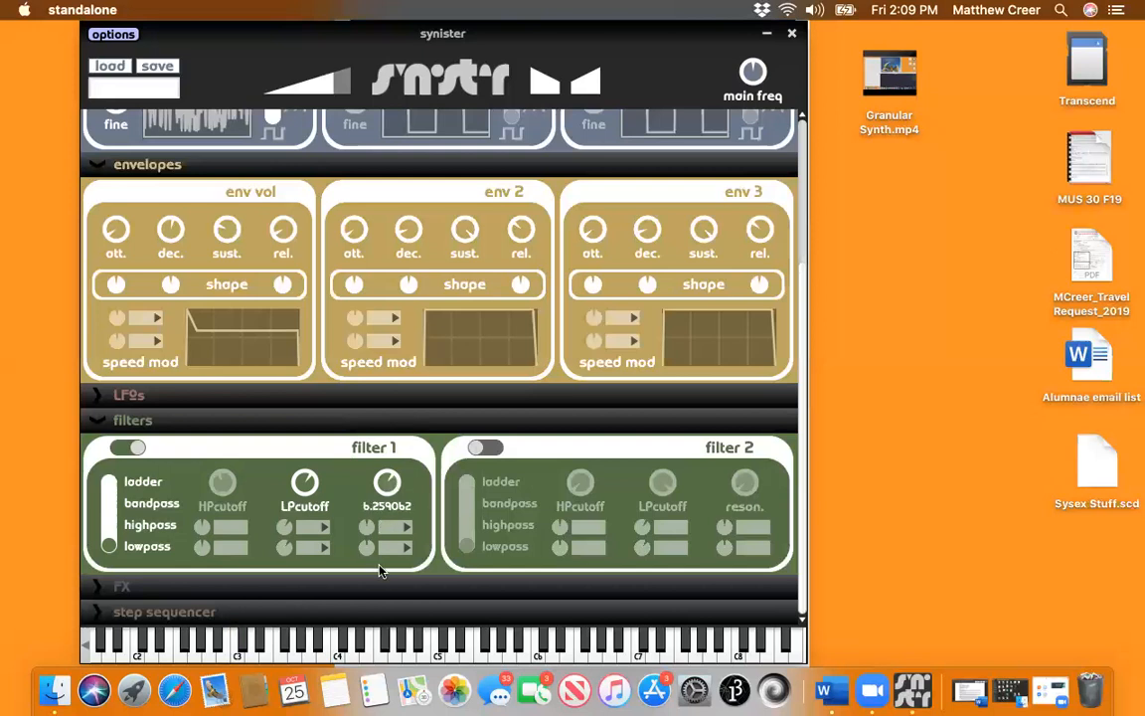
mouse_move(394, 487)
left_mouse_down()
mouse_move(386, 502)
mouse_move(390, 491)
left_mouse_up()
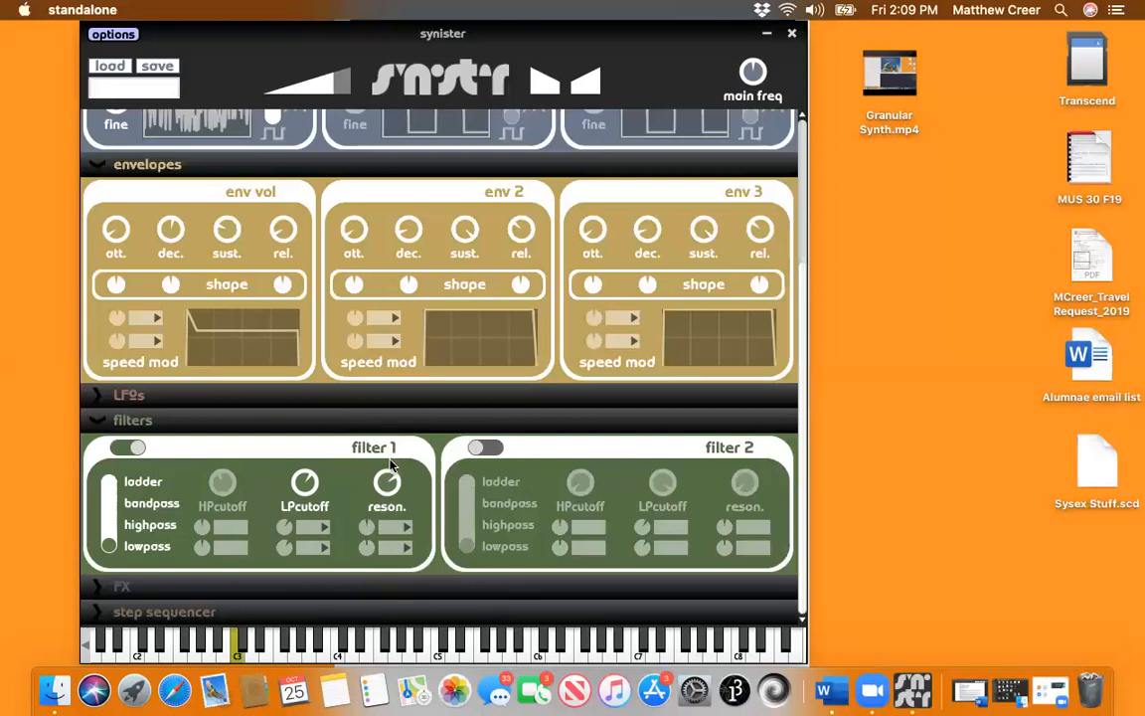
mouse_move(391, 470)
Step: Switch filter 1 to highpass, set its cutoff to about 1527 Hz, raise its resonance to maximum, and play a note
left_click(149, 526)
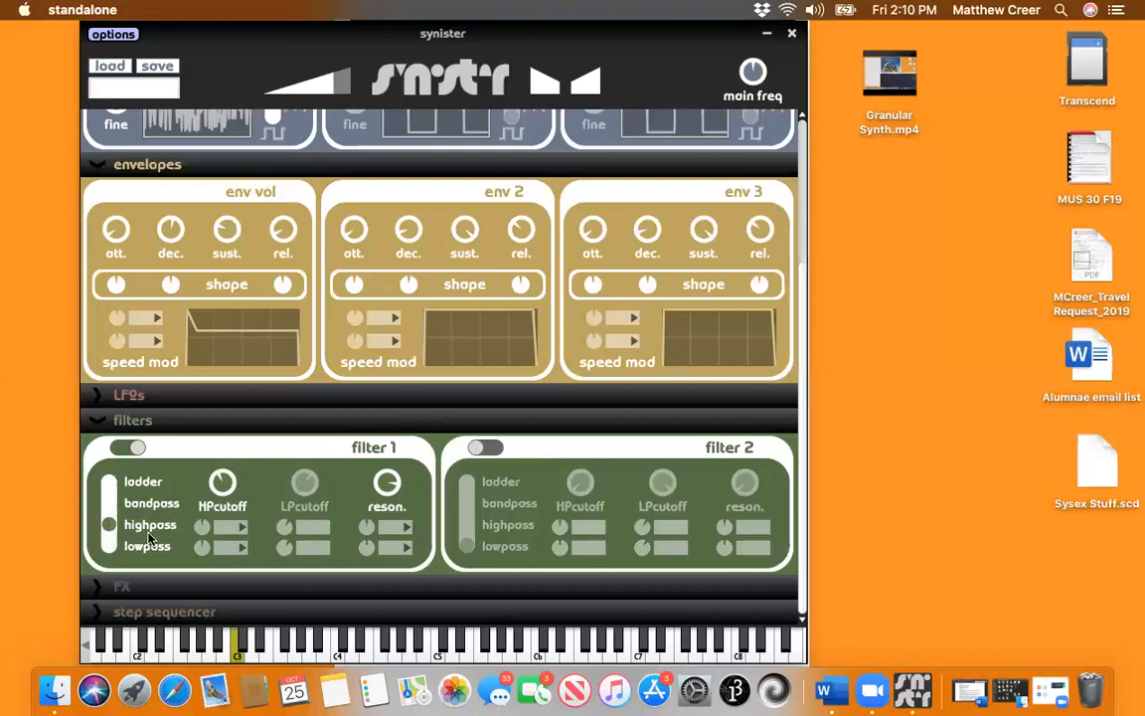
left_click_drag(220, 479, 225, 472)
left_click_drag(388, 489, 393, 466)
mouse_move(224, 479)
left_mouse_down()
mouse_move(228, 463)
mouse_move(226, 504)
mouse_move(227, 488)
left_mouse_up()
key("a")
mouse_move(314, 473)
Step: Change oscillator 1's waveform from noise to square and return to the filter controls
scroll(302, 363, "up", 3)
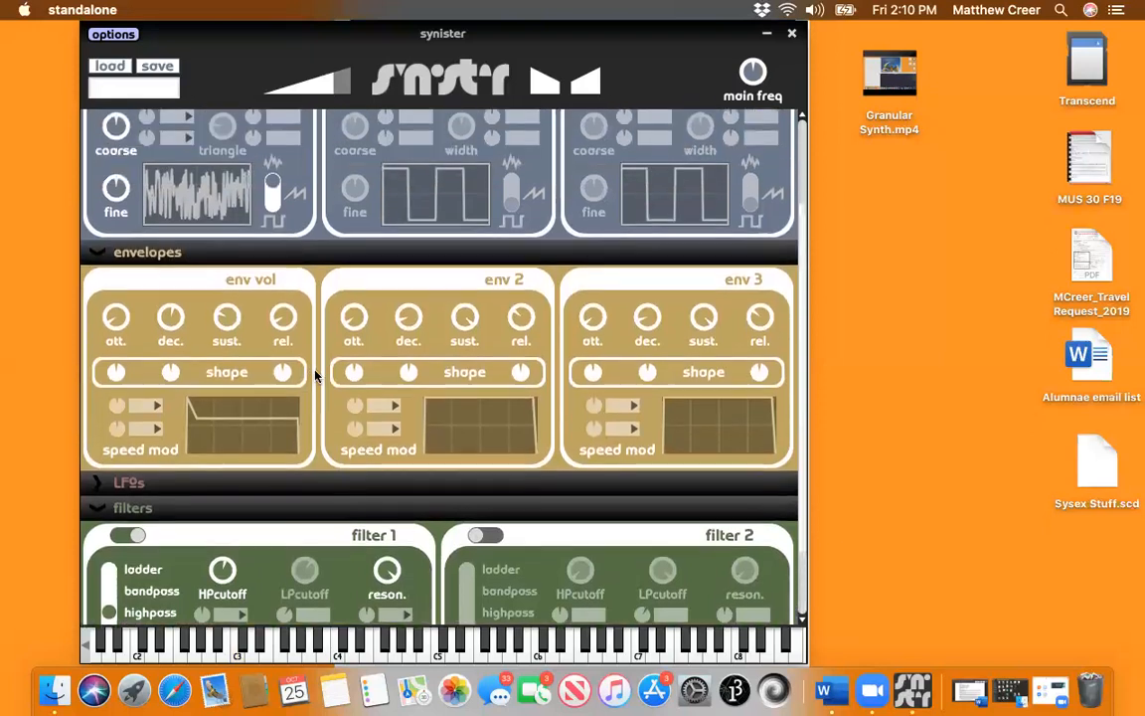
scroll(315, 376, "up", 1)
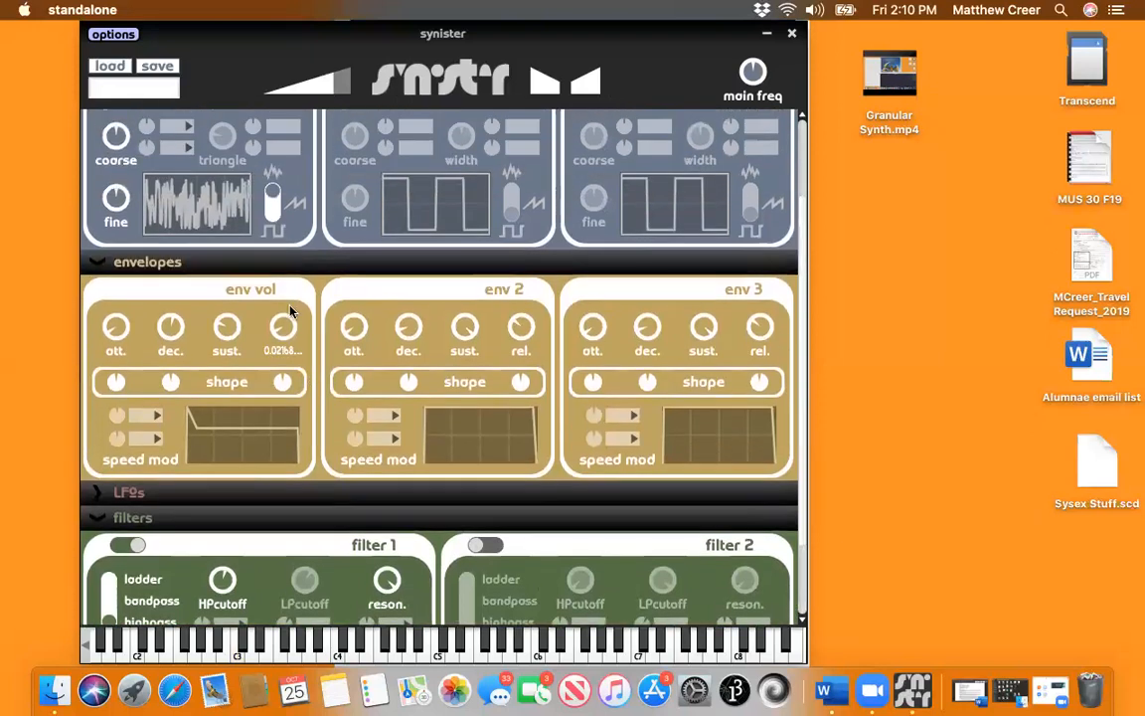
left_click(273, 216)
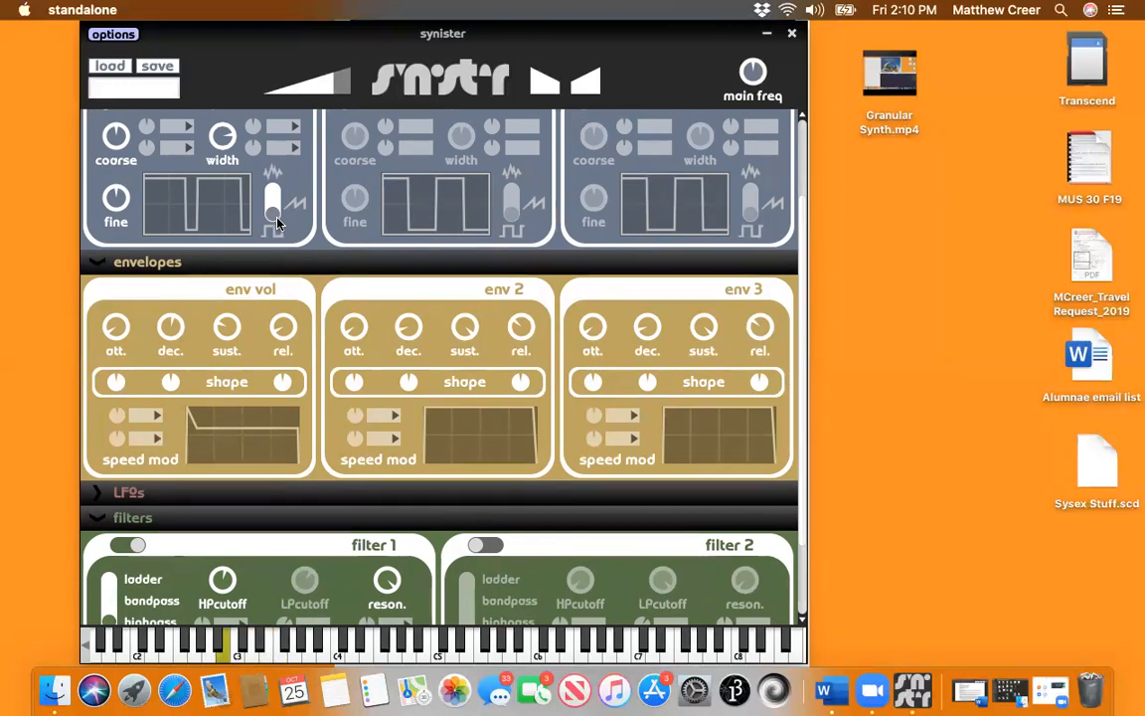
scroll(299, 328, "down", 3)
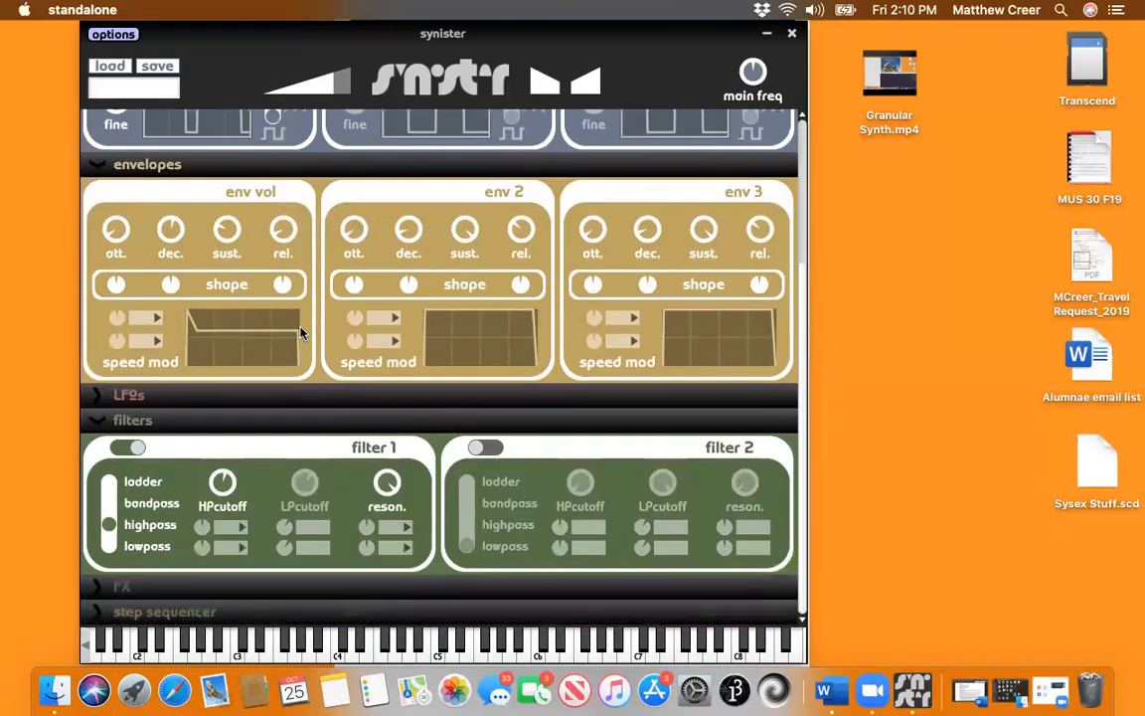
Step: Turn filter 1 off to compare the unfiltered sound, and turn it back on
left_click(120, 451)
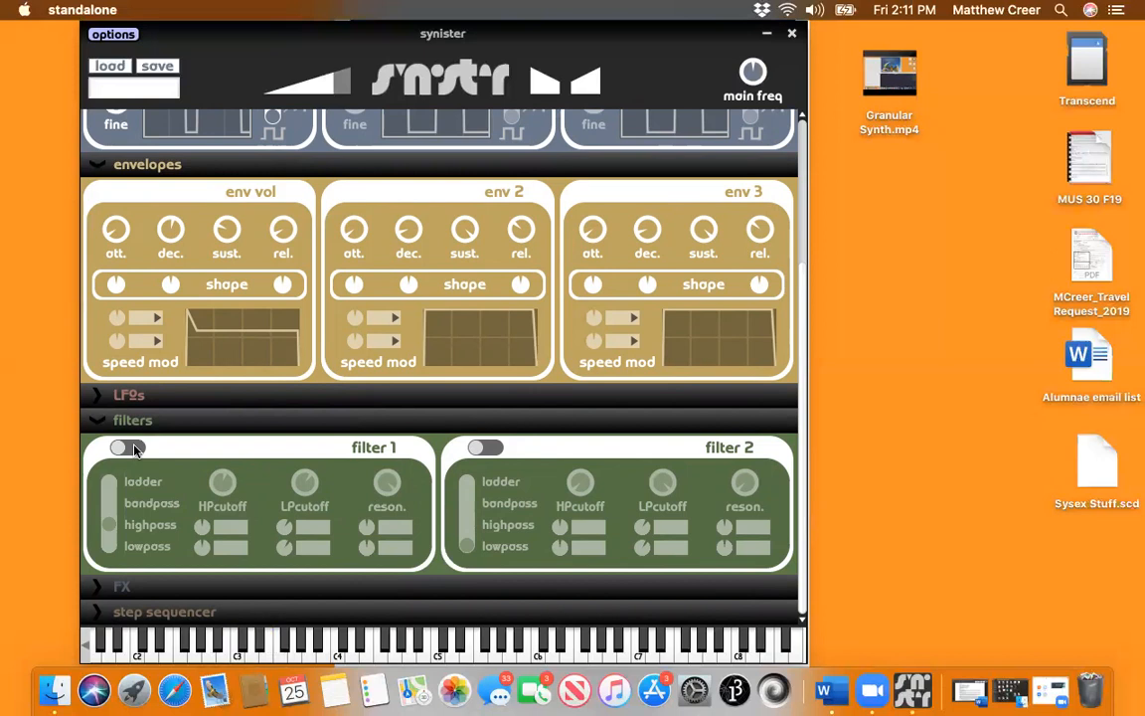
left_click(129, 448)
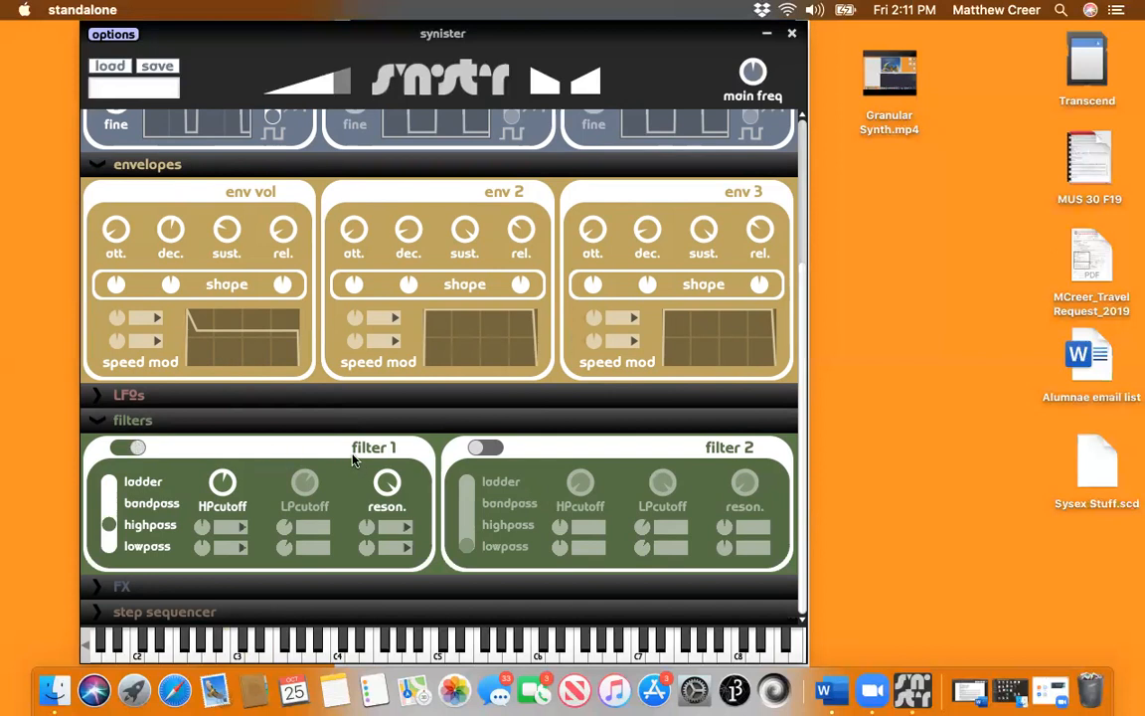
scroll(352, 459, "up", 3)
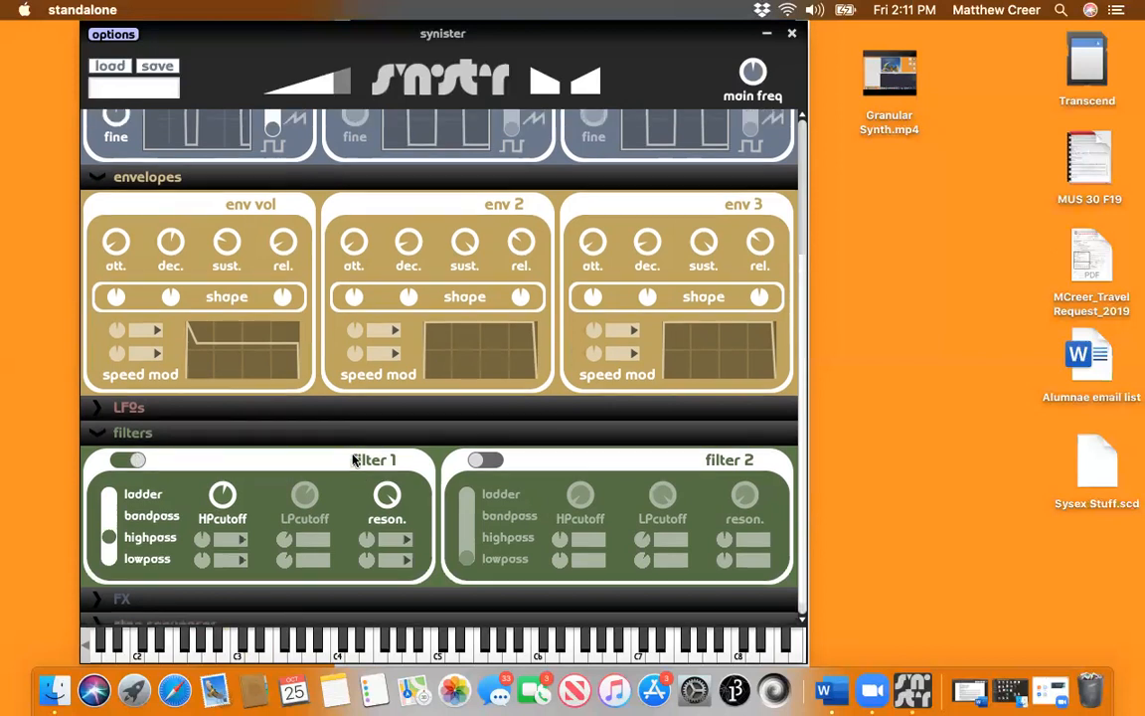
scroll(353, 459, "down", 3)
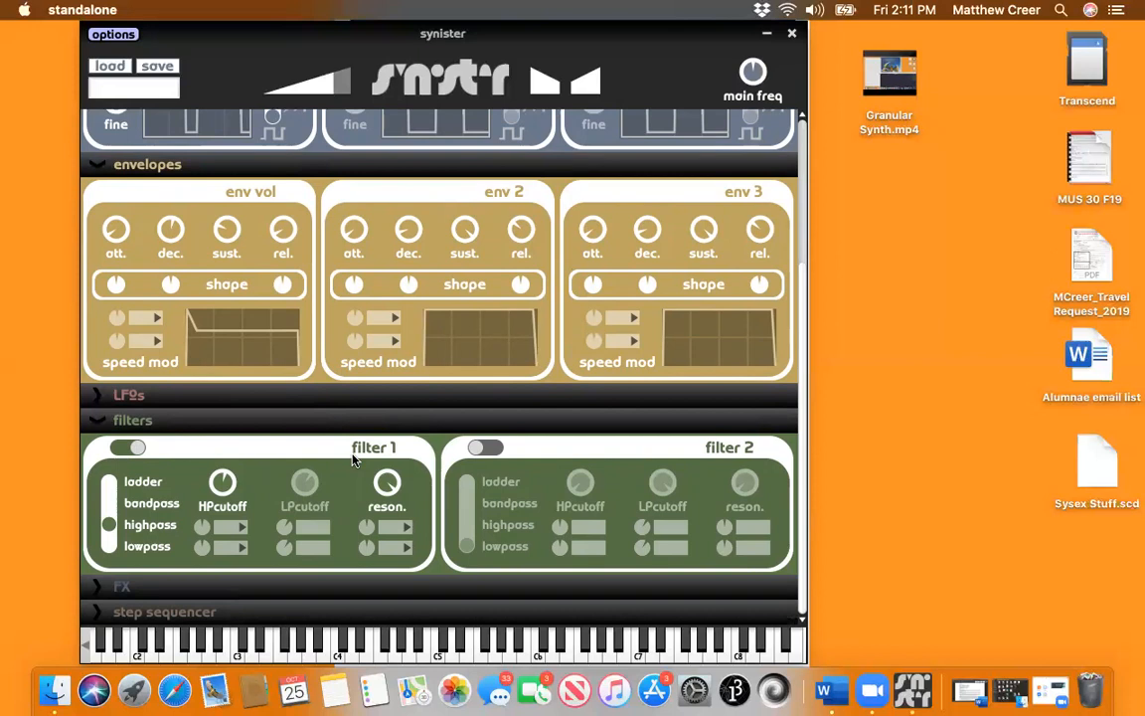
Step: Try oscillator 1's sawtooth waveform, return it to square, and reduce its pulse width
scroll(353, 459, "up", 5)
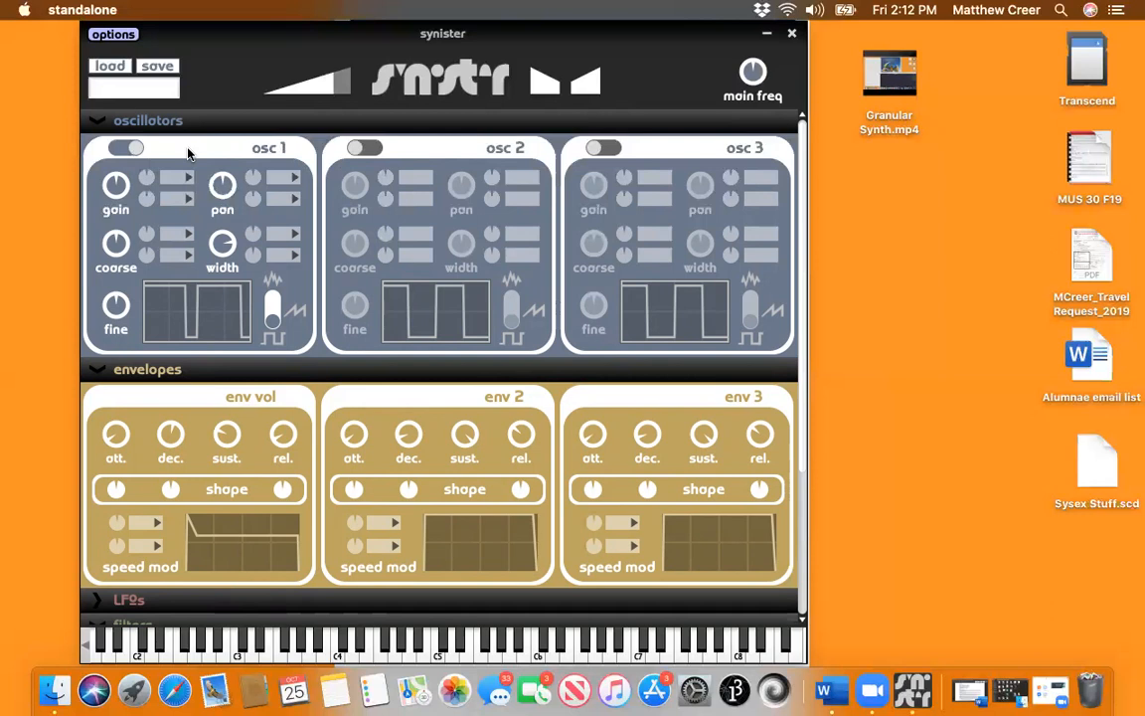
mouse_move(220, 240)
left_click(270, 303)
left_click(271, 310)
left_click(270, 320)
mouse_move(223, 246)
left_mouse_down()
mouse_move(220, 330)
mouse_move(222, 277)
mouse_move(196, 290)
mouse_move(216, 234)
mouse_move(218, 266)
left_mouse_up()
mouse_move(221, 264)
left_mouse_down()
mouse_move(217, 251)
mouse_move(210, 264)
left_mouse_up()
Step: Step filter 1 through bandpass, highpass and ladder, return it to highpass, and lower its resonance slightly
scroll(238, 303, "down", 3)
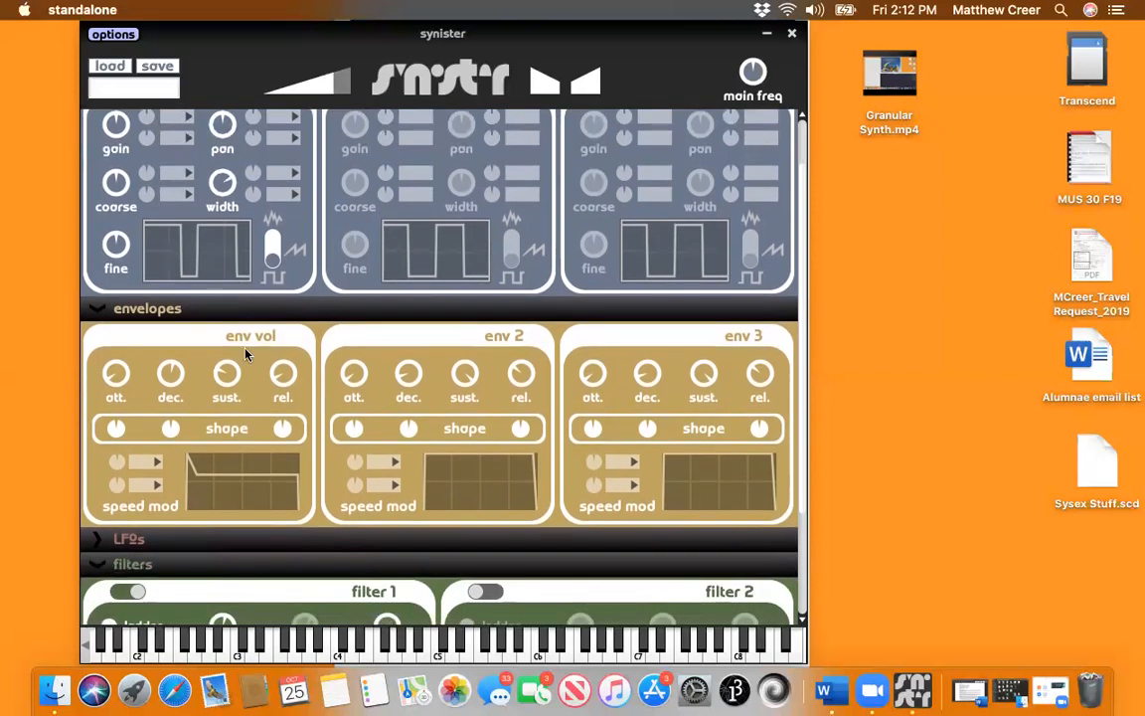
scroll(247, 355, "down", 1)
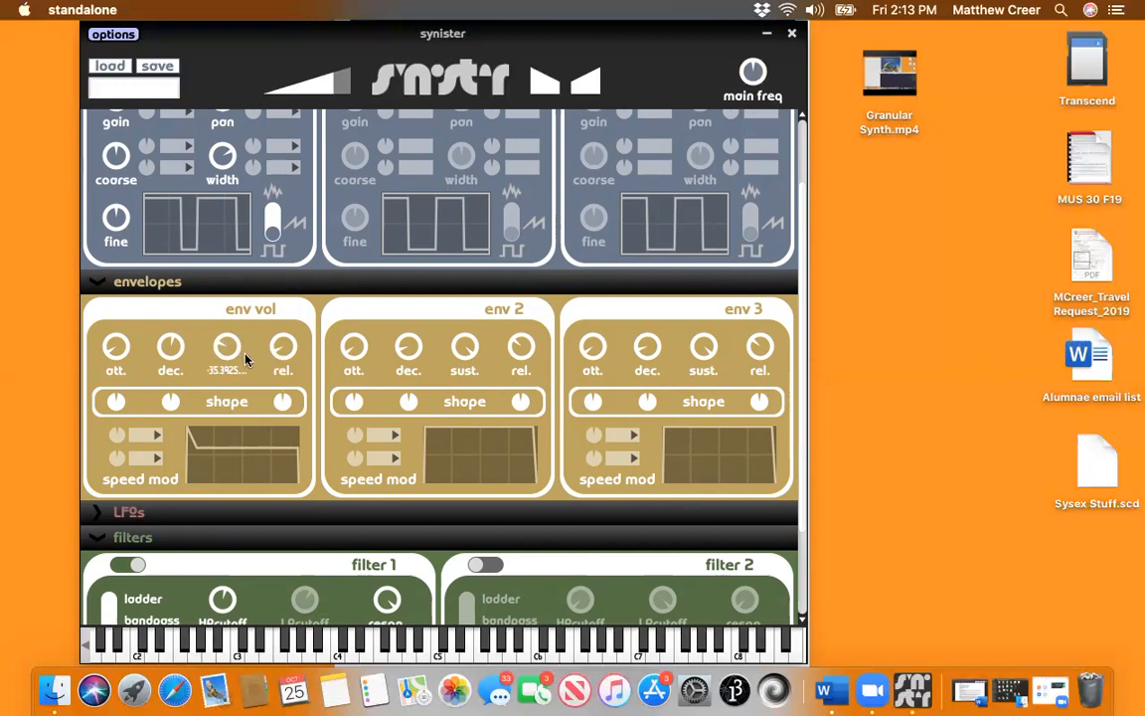
scroll(246, 359, "down", 3)
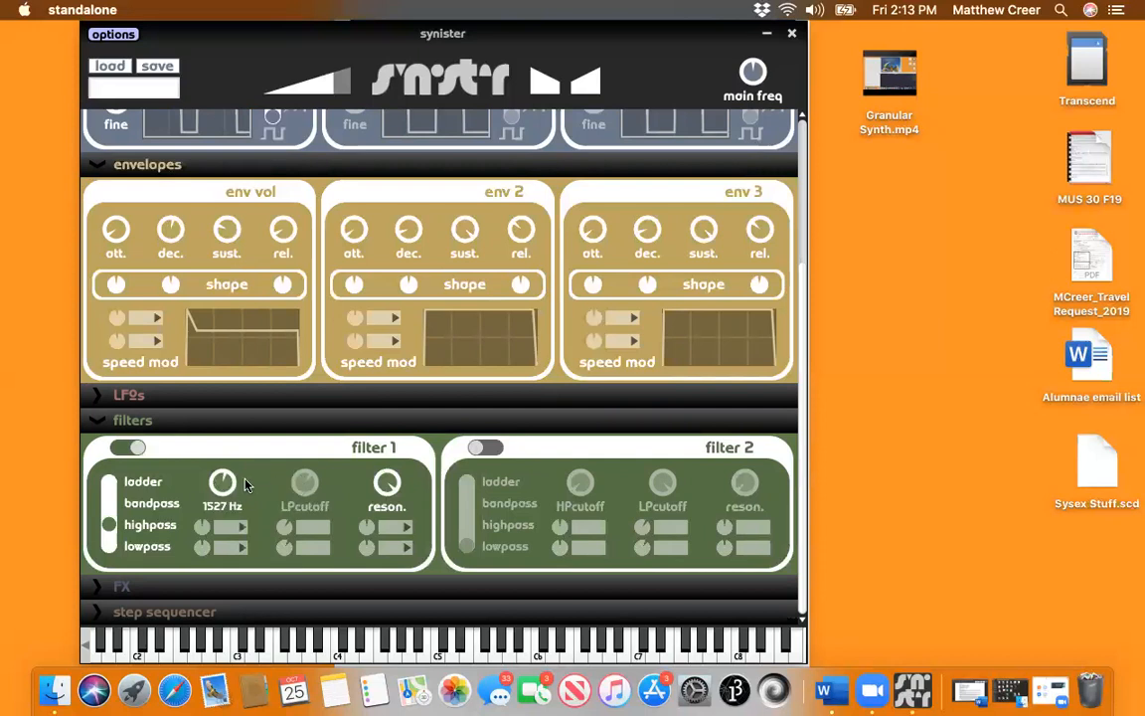
left_click(111, 504)
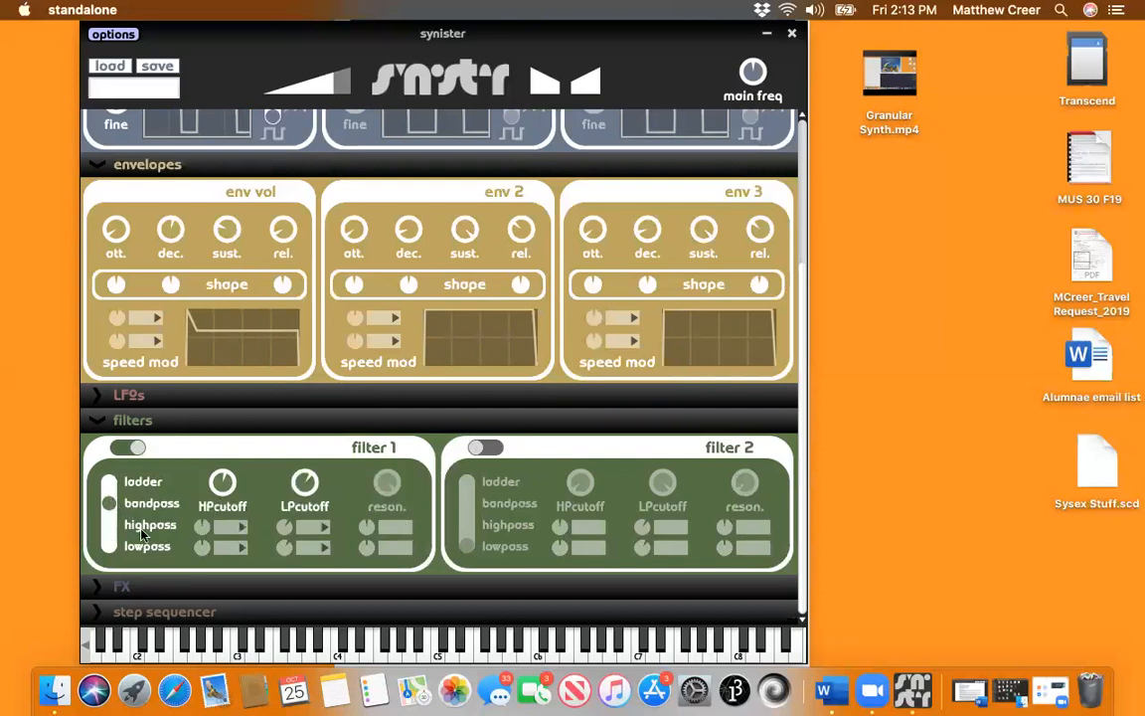
left_click(110, 526)
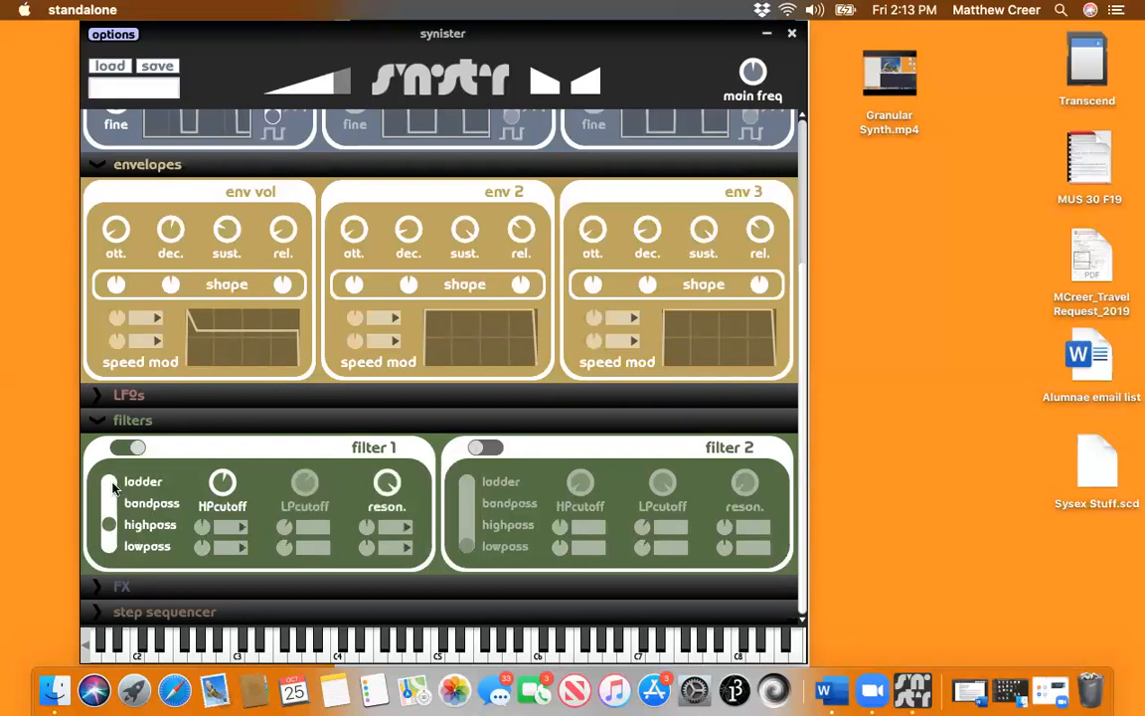
left_click(110, 483)
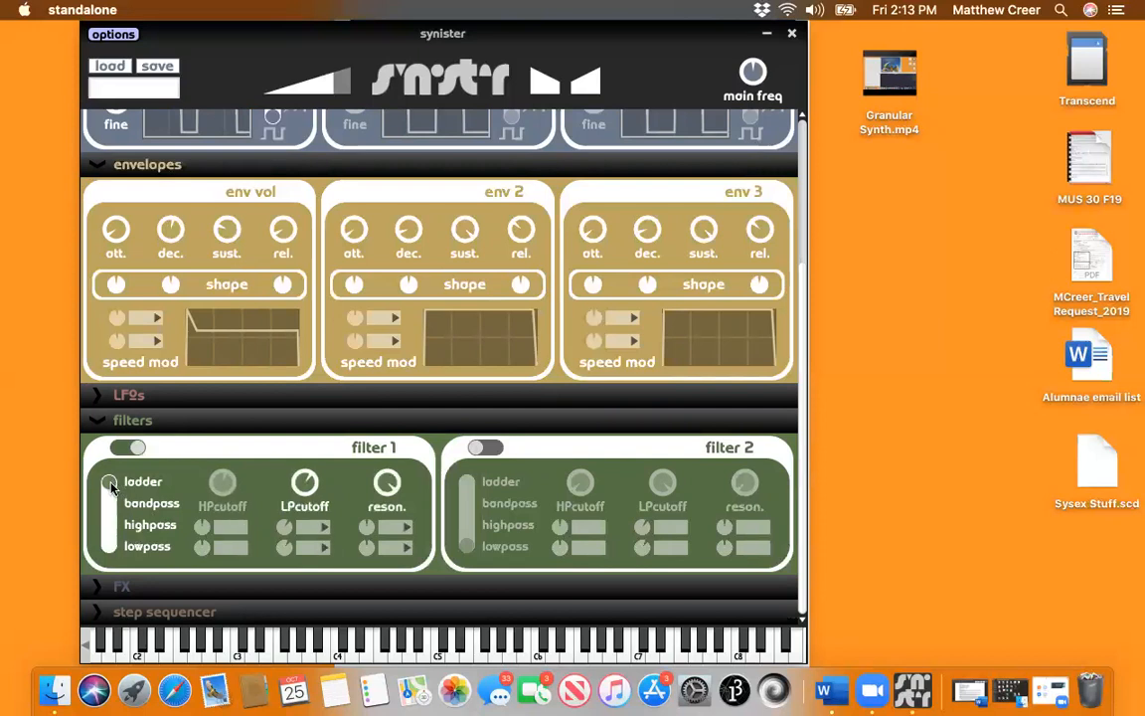
left_click(109, 525)
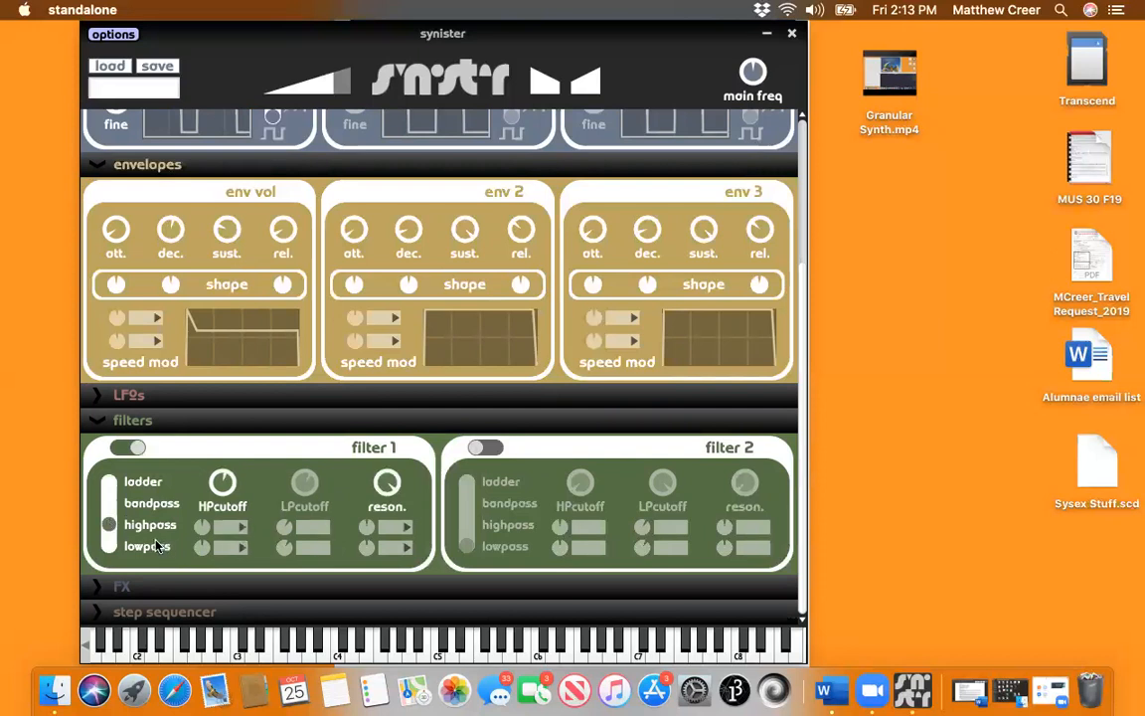
left_click_drag(386, 483, 384, 518)
mouse_move(385, 483)
Step: Review the oscillators and envelopes, and briefly expand the LFOs, FX and step sequencer sections to view their controls
scroll(269, 320, "up", 5)
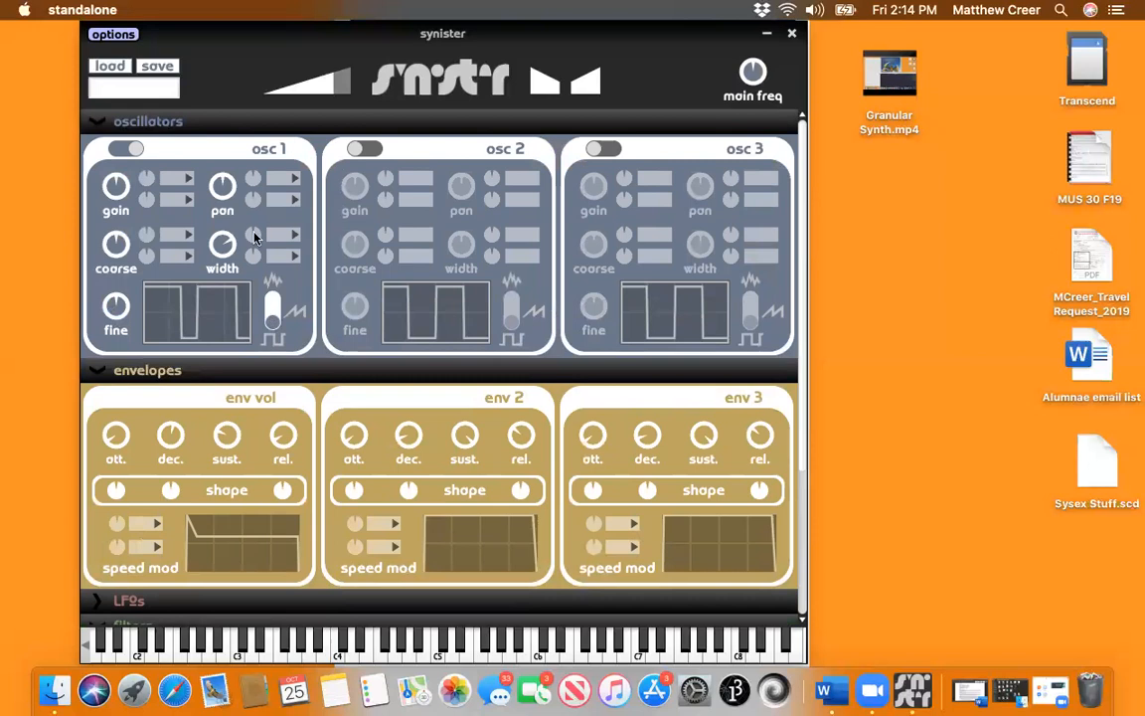
scroll(254, 236, "down", 1)
scroll(254, 236, "up", 1)
scroll(284, 256, "down", 5)
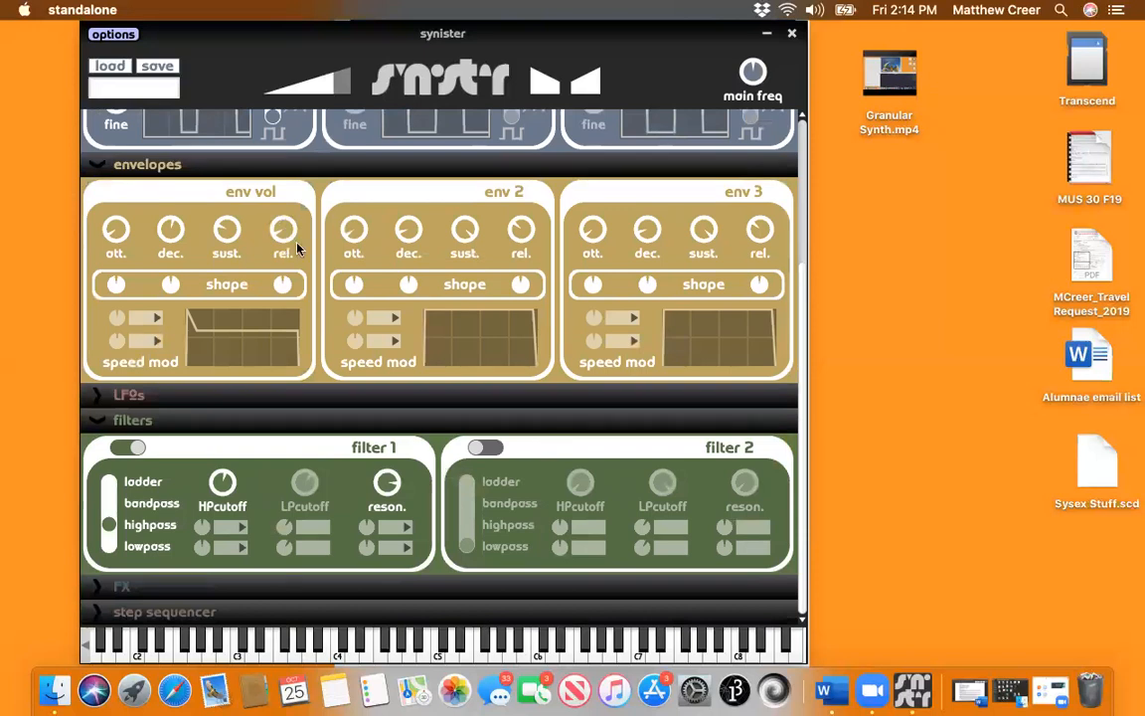
mouse_move(164, 252)
left_click(100, 395)
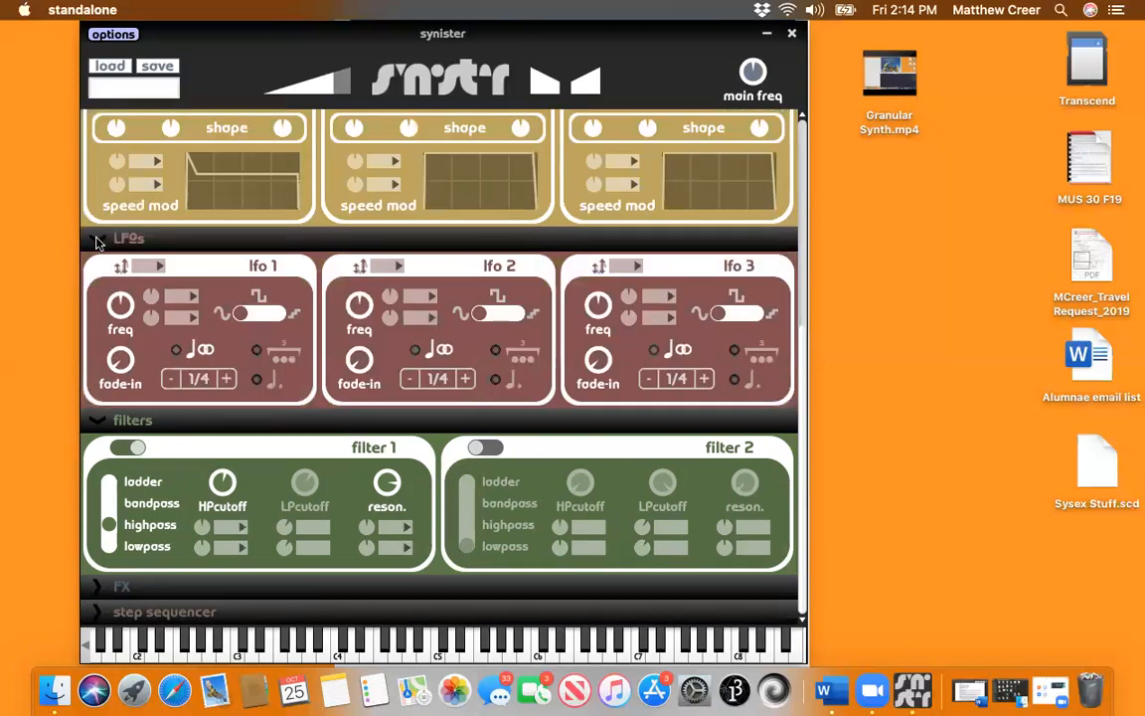
left_click(97, 241)
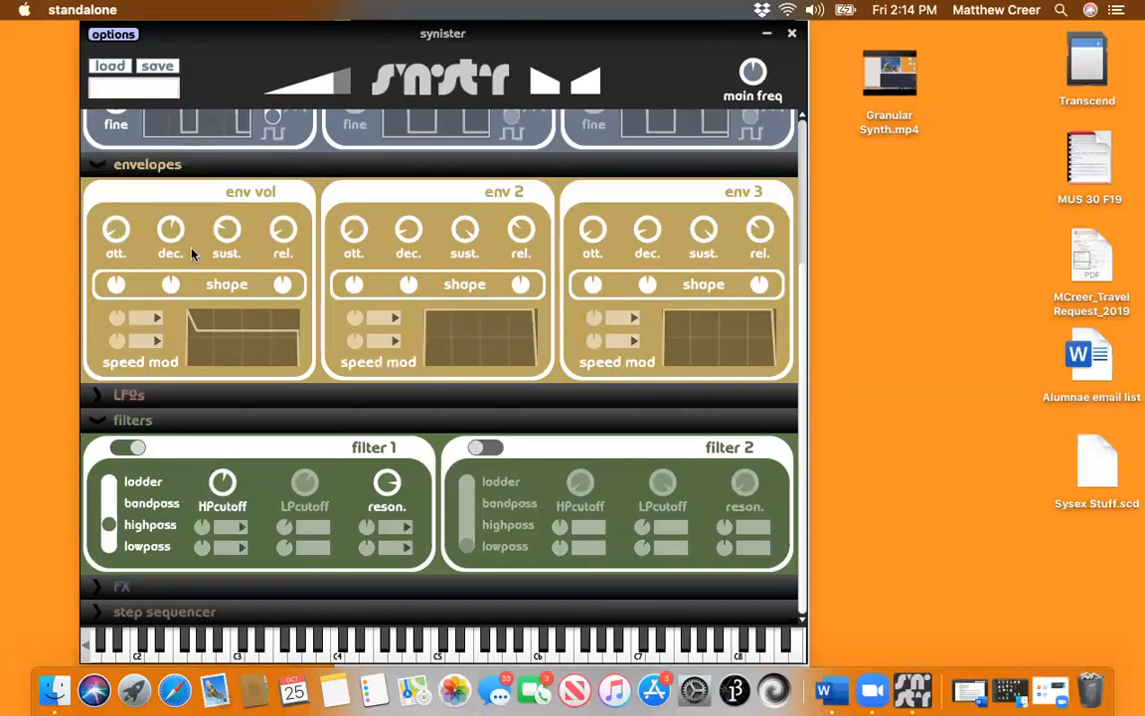
left_click(97, 586)
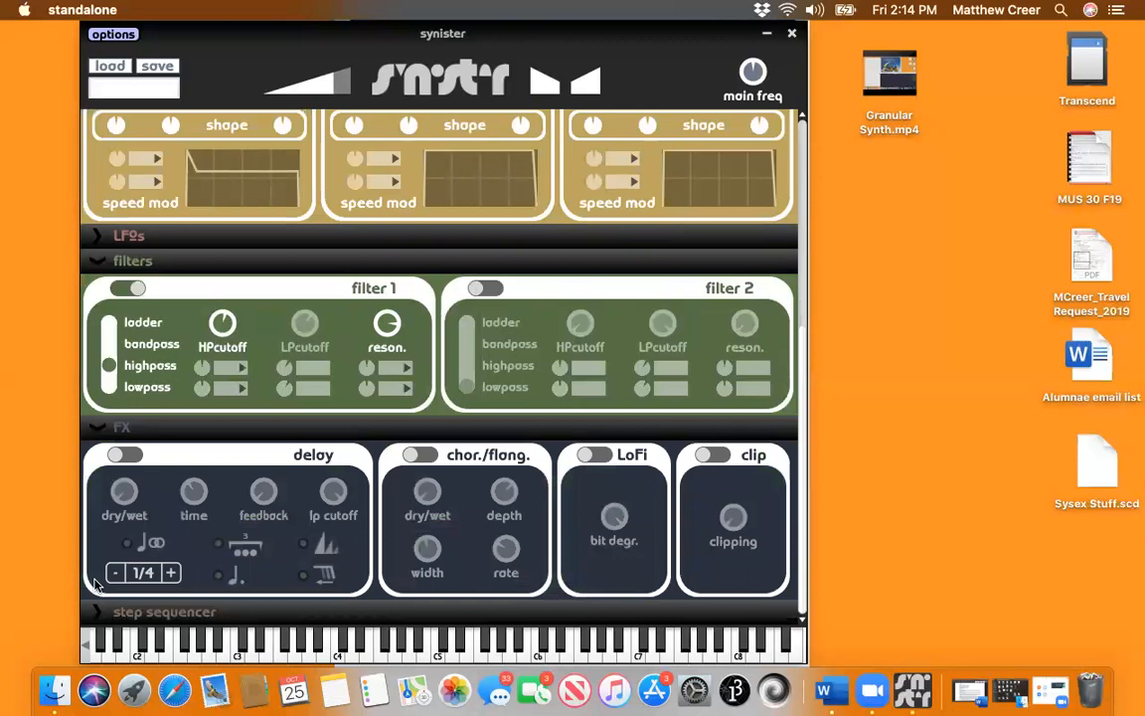
left_click(108, 427)
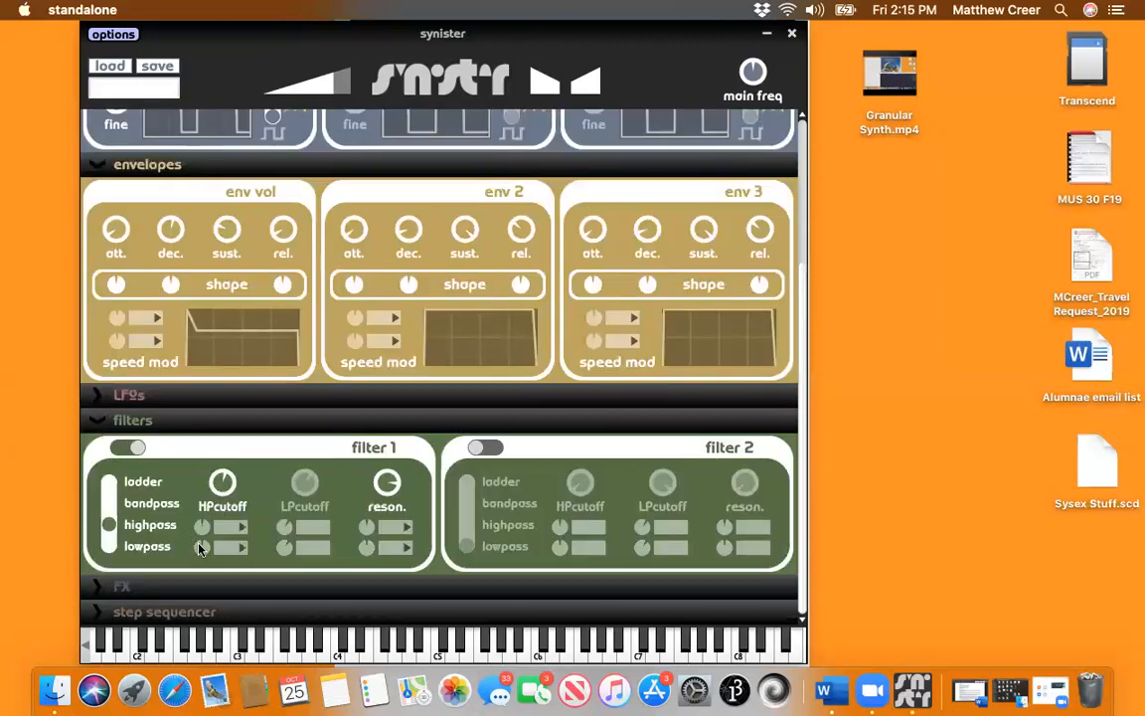
left_click(96, 612)
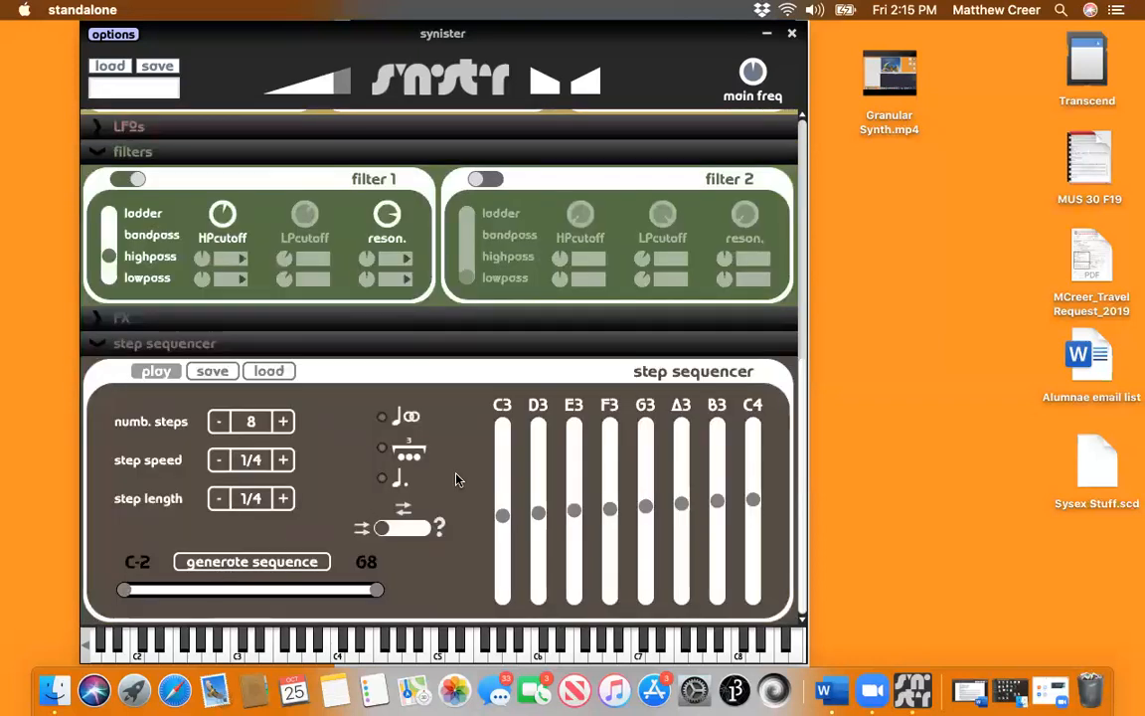
scroll(100, 348, "up", 5)
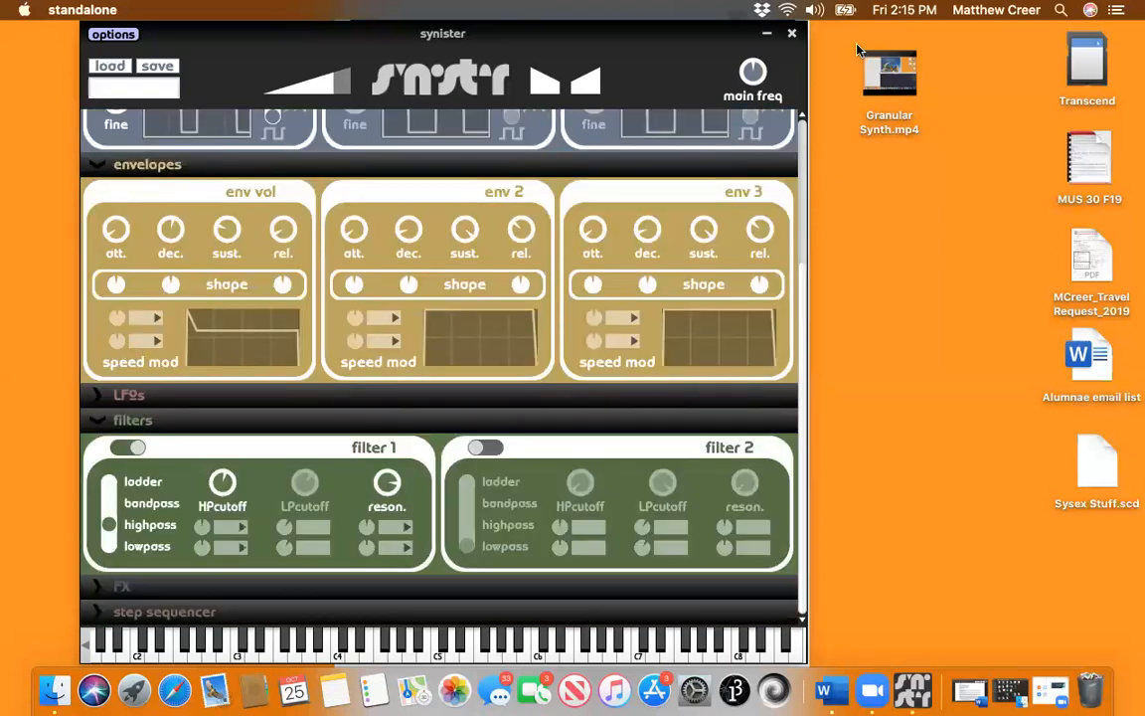
Step: Begin ending the Zoom meeting that is recording the session
left_click(883, 370)
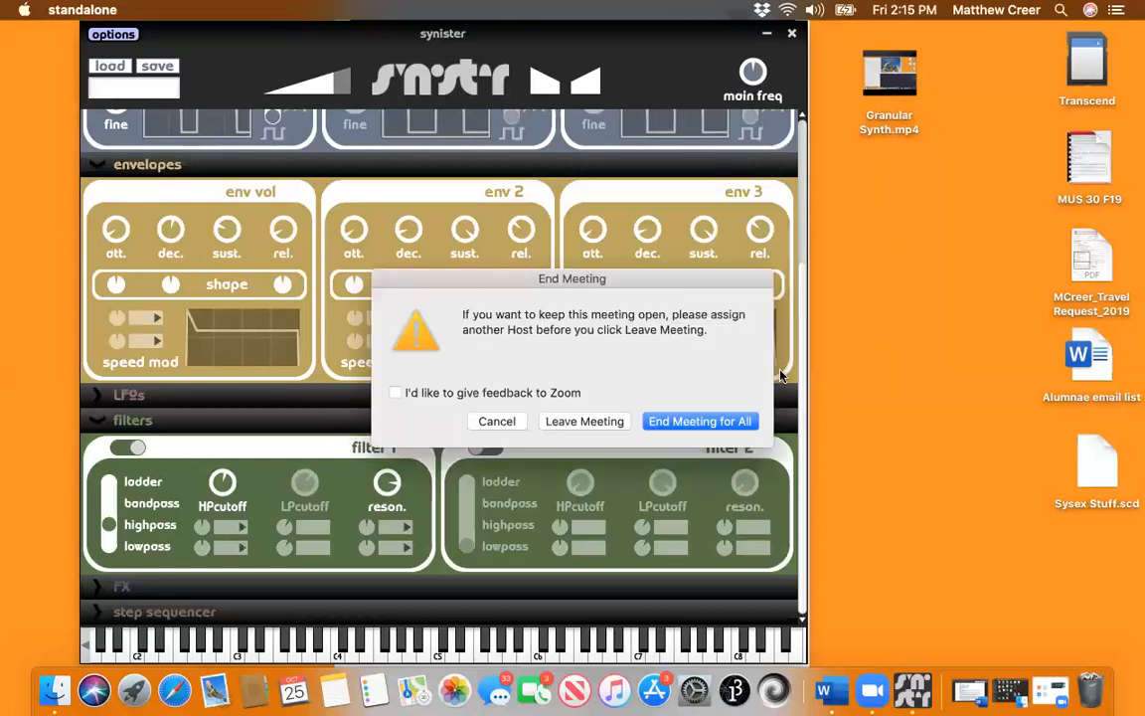